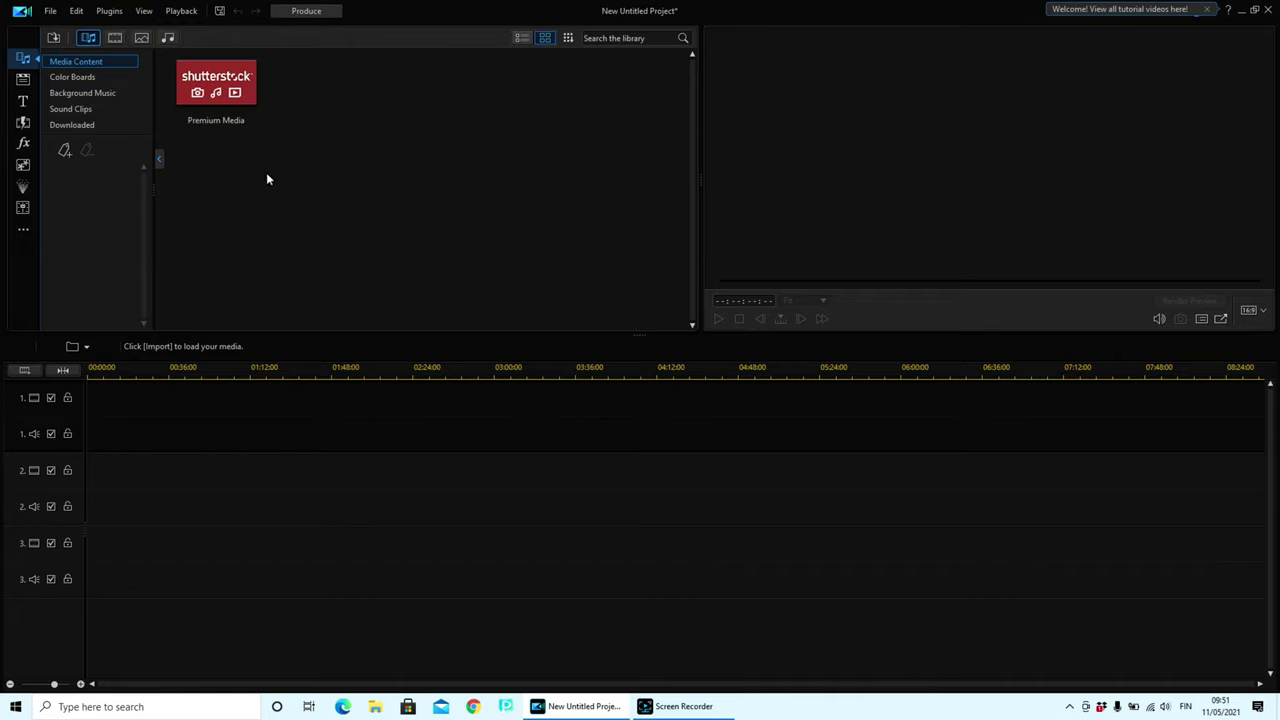
- Import givemetheglass.mp4 from the Masking Tutorial folder and place it at the start of track 1
{"action": "left_click", "coordinate": [53, 42]}
{"action": "left_click", "coordinate": [80, 51]}
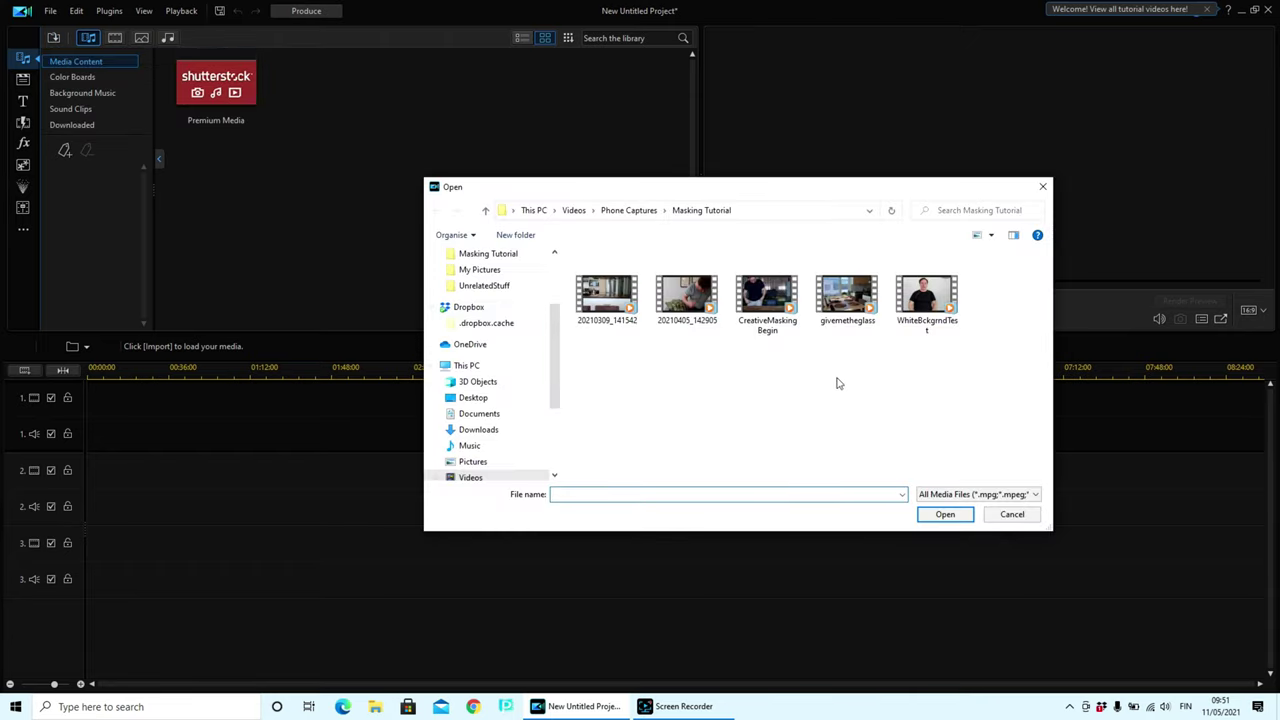
{"action": "double_click", "coordinate": [847, 320]}
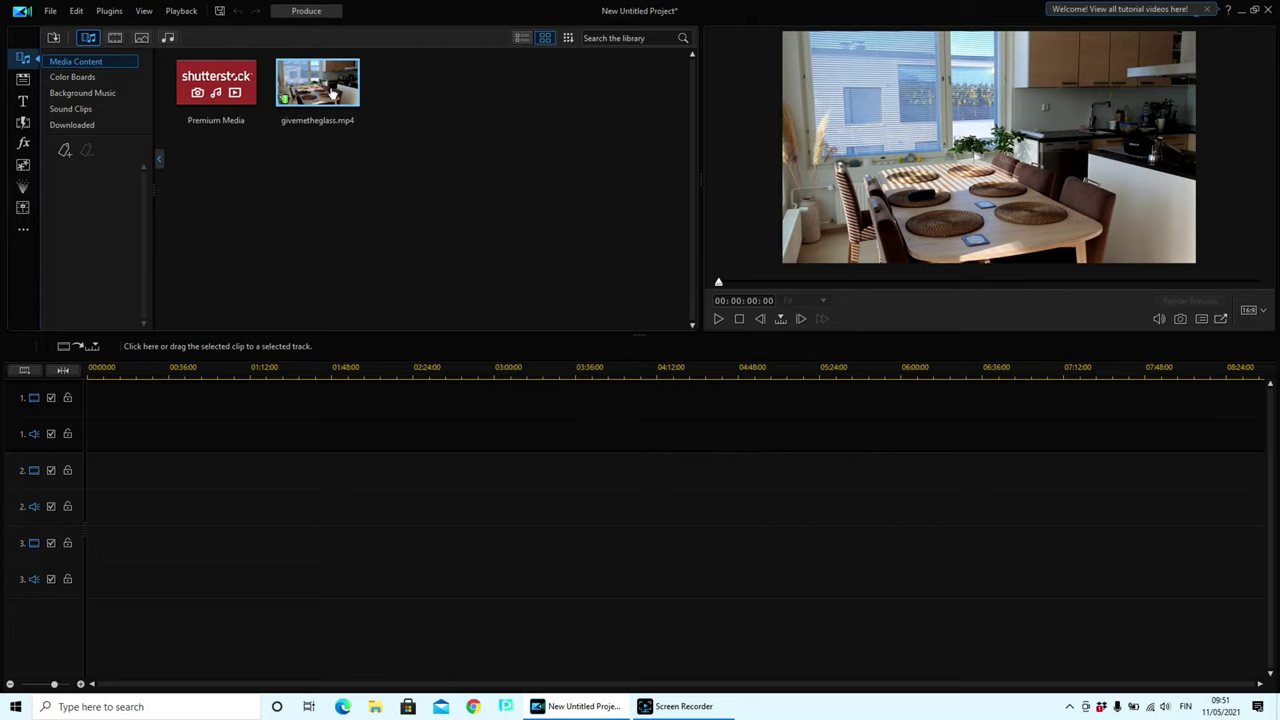
{"action": "left_click_drag", "start_coordinate": [322, 90], "coordinate": [88, 425]}
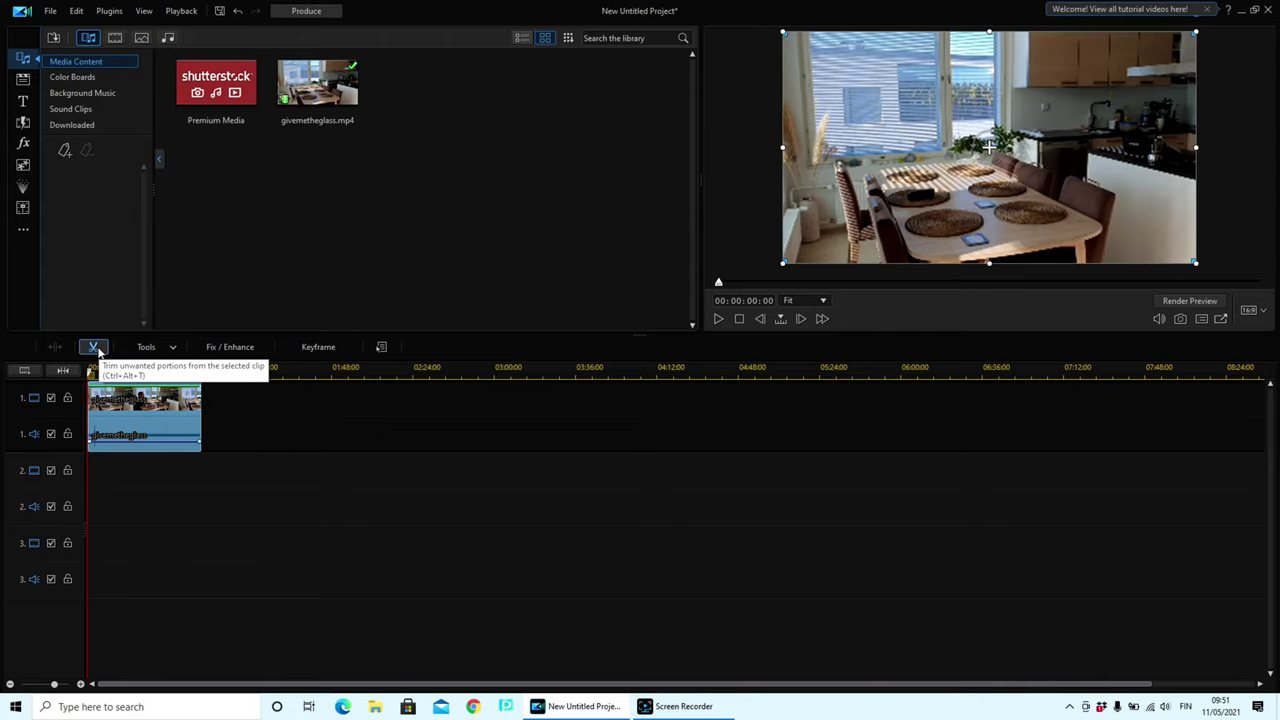
- Open the clip for multi-trimming and end its first segment at 00:00:05:19, while the room is still empty
{"action": "left_click", "coordinate": [94, 347]}
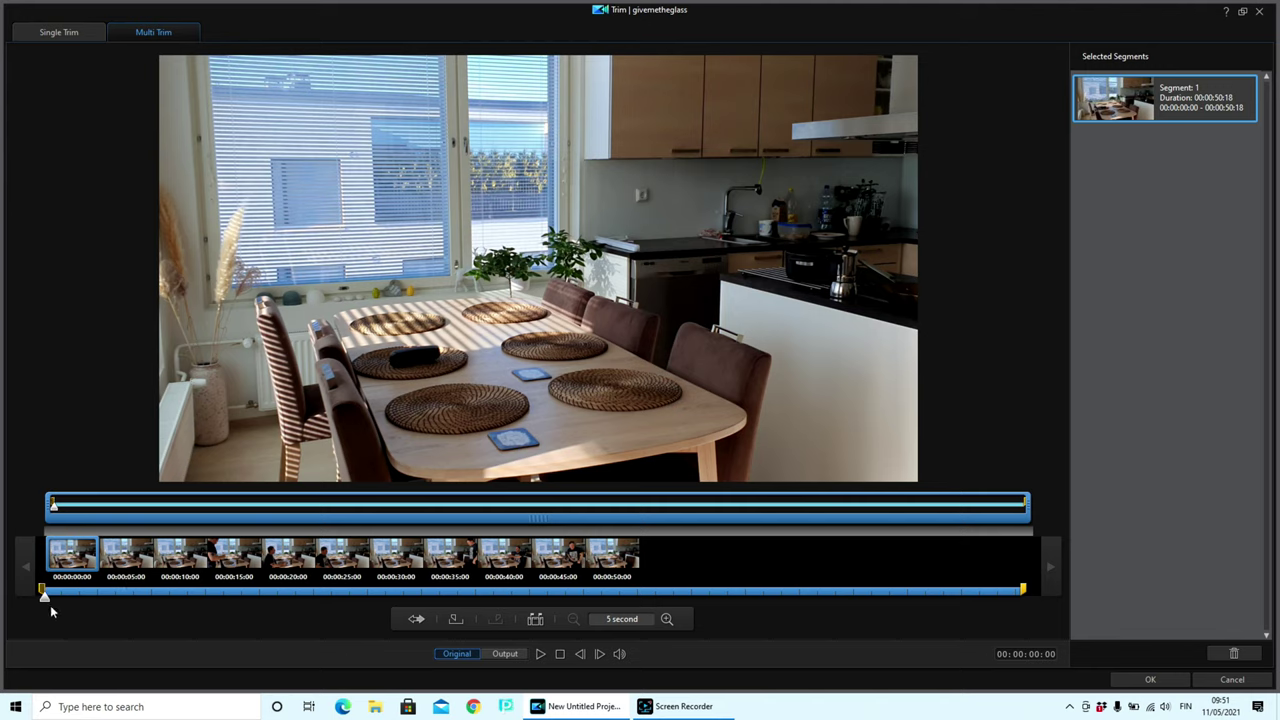
{"action": "left_click_drag", "start_coordinate": [44, 600], "coordinate": [106, 604]}
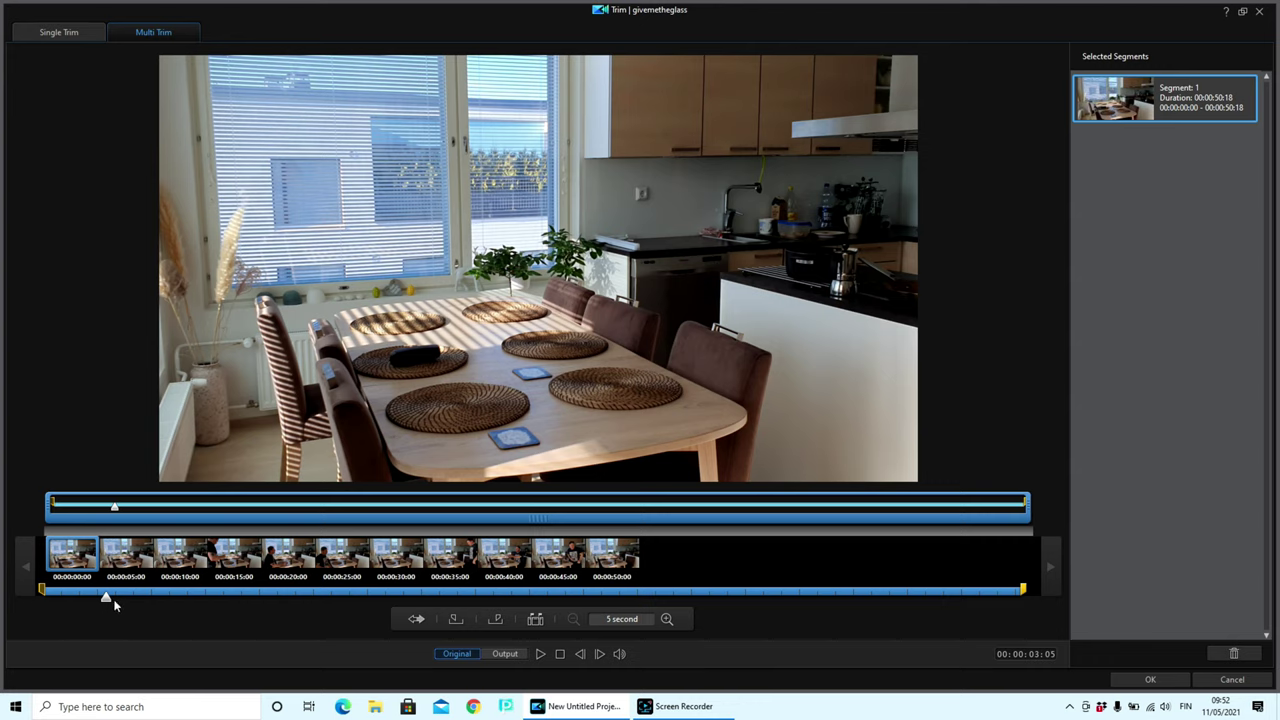
{"action": "mouse_move", "coordinate": [107, 600]}
{"action": "left_mouse_down"}
{"action": "mouse_move", "coordinate": [170, 602]}
{"action": "mouse_move", "coordinate": [158, 602]}
{"action": "left_mouse_up"}
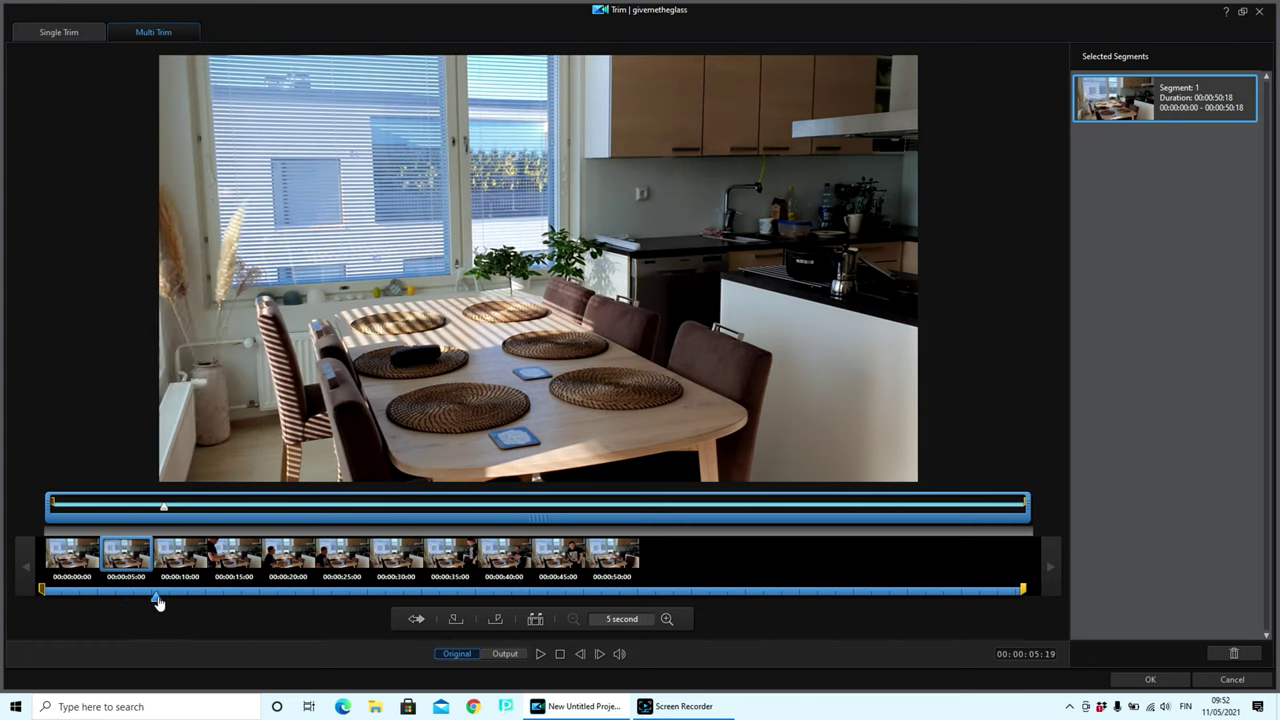
{"action": "left_click", "coordinate": [498, 621]}
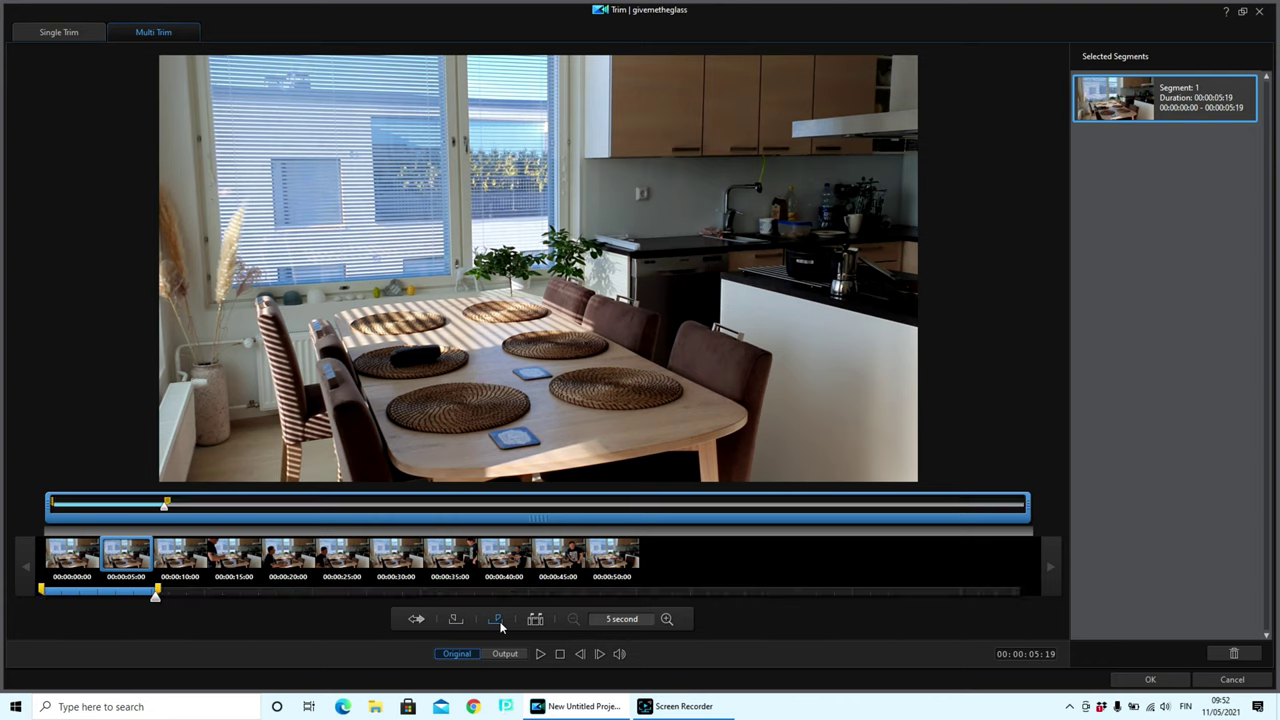
- Mark a second trim segment from 00:00:13:04 to 00:00:25:07, covering the man seated beside the window holding out the glass
{"action": "left_click_drag", "start_coordinate": [156, 604], "coordinate": [213, 602]}
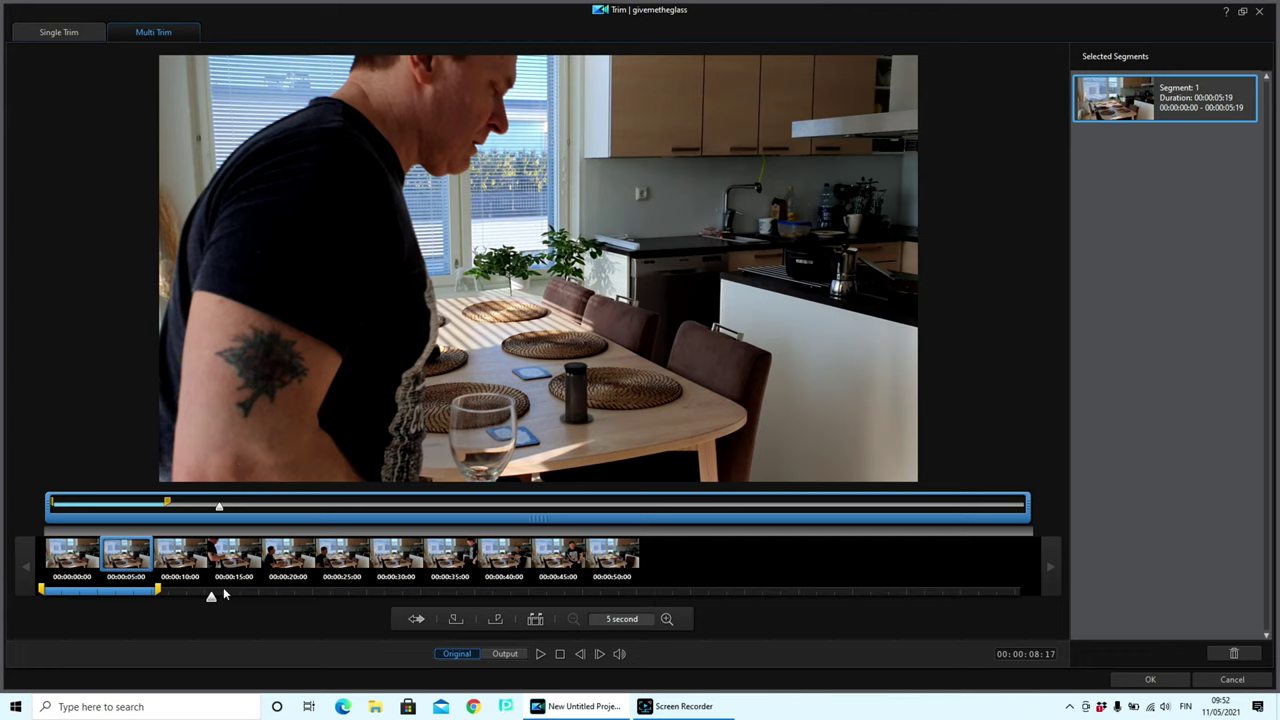
{"action": "left_click_drag", "start_coordinate": [213, 600], "coordinate": [300, 602]}
{"action": "left_click", "coordinate": [453, 621]}
{"action": "left_click_drag", "start_coordinate": [297, 603], "coordinate": [465, 597]}
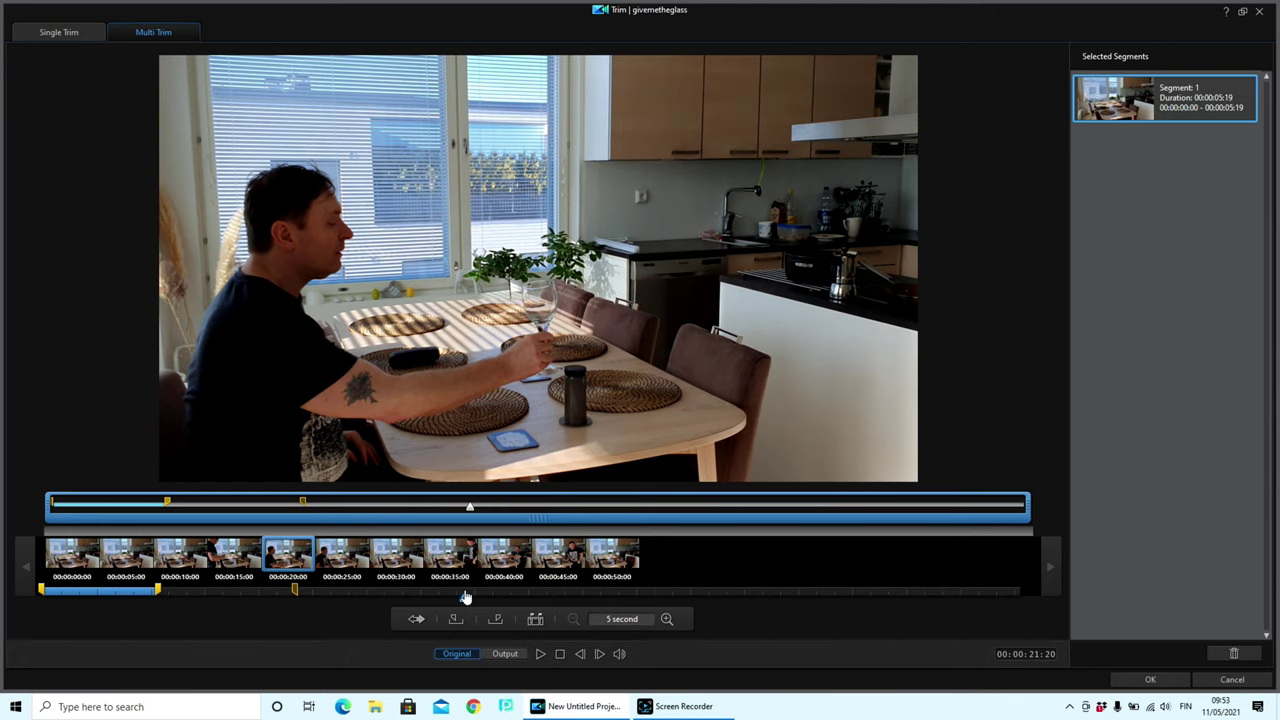
{"action": "left_click_drag", "start_coordinate": [465, 597], "coordinate": [495, 597]}
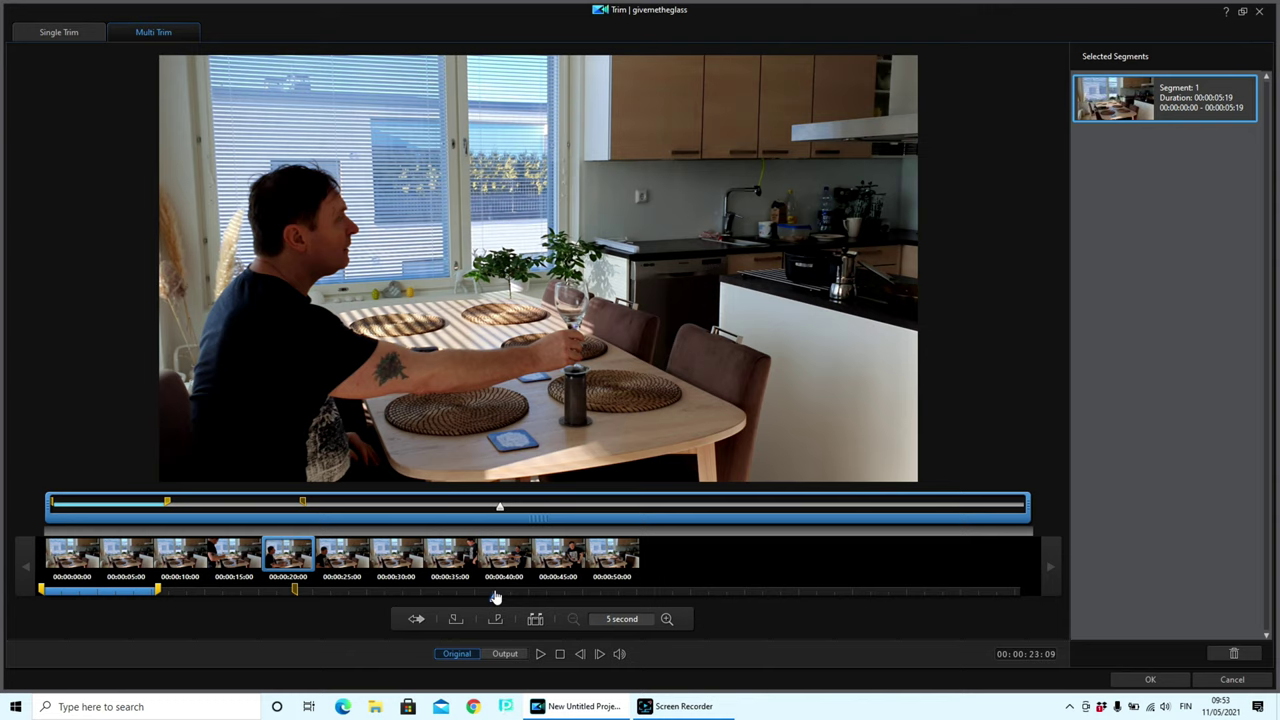
{"action": "left_click_drag", "start_coordinate": [495, 597], "coordinate": [532, 597]}
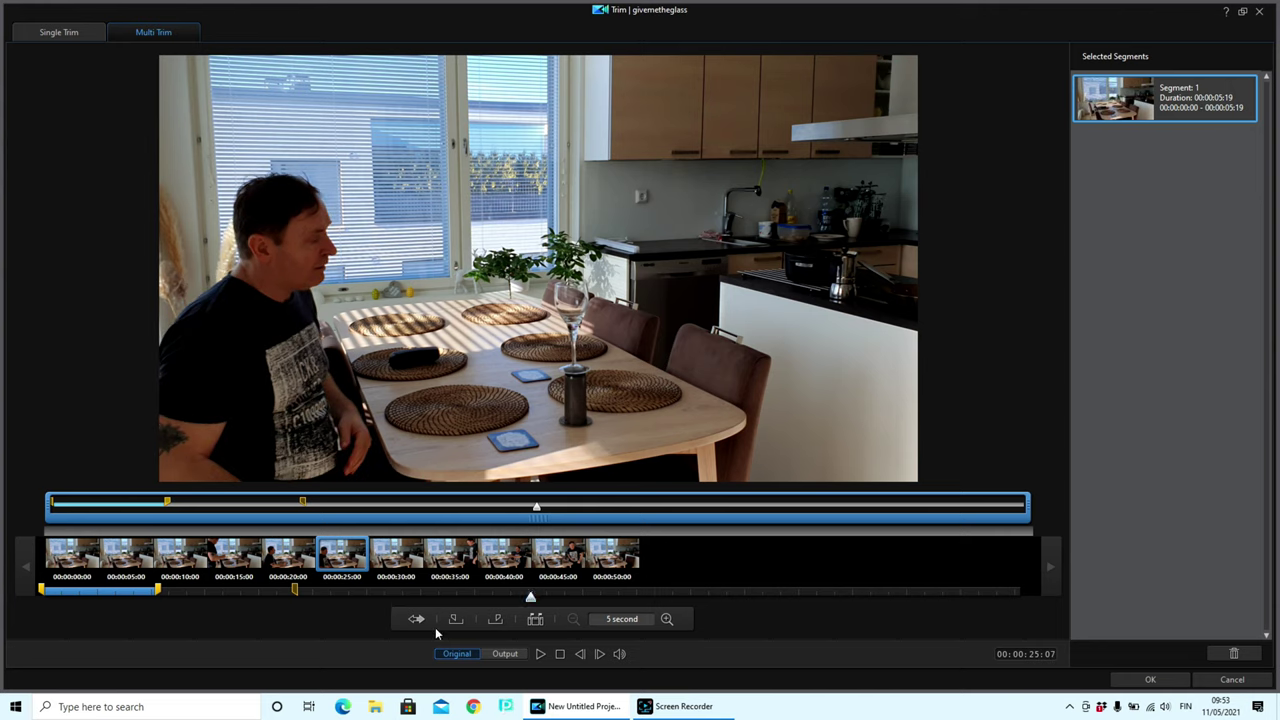
{"action": "left_click", "coordinate": [495, 619]}
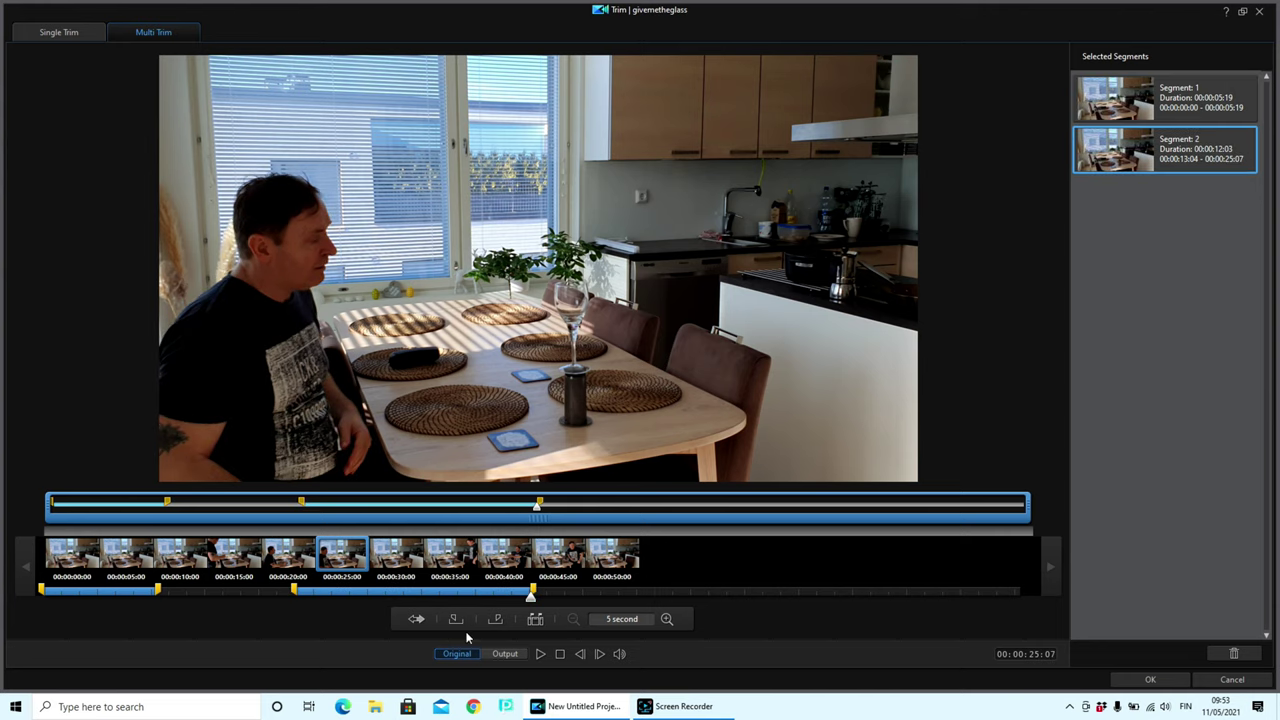
- Mark a third trim segment from 00:00:32:10 to 00:00:44:02 and apply the multi-trim to the timeline
{"action": "mouse_move", "coordinate": [531, 597]}
{"action": "left_mouse_down"}
{"action": "mouse_move", "coordinate": [686, 602]}
{"action": "mouse_move", "coordinate": [670, 604]}
{"action": "left_mouse_up"}
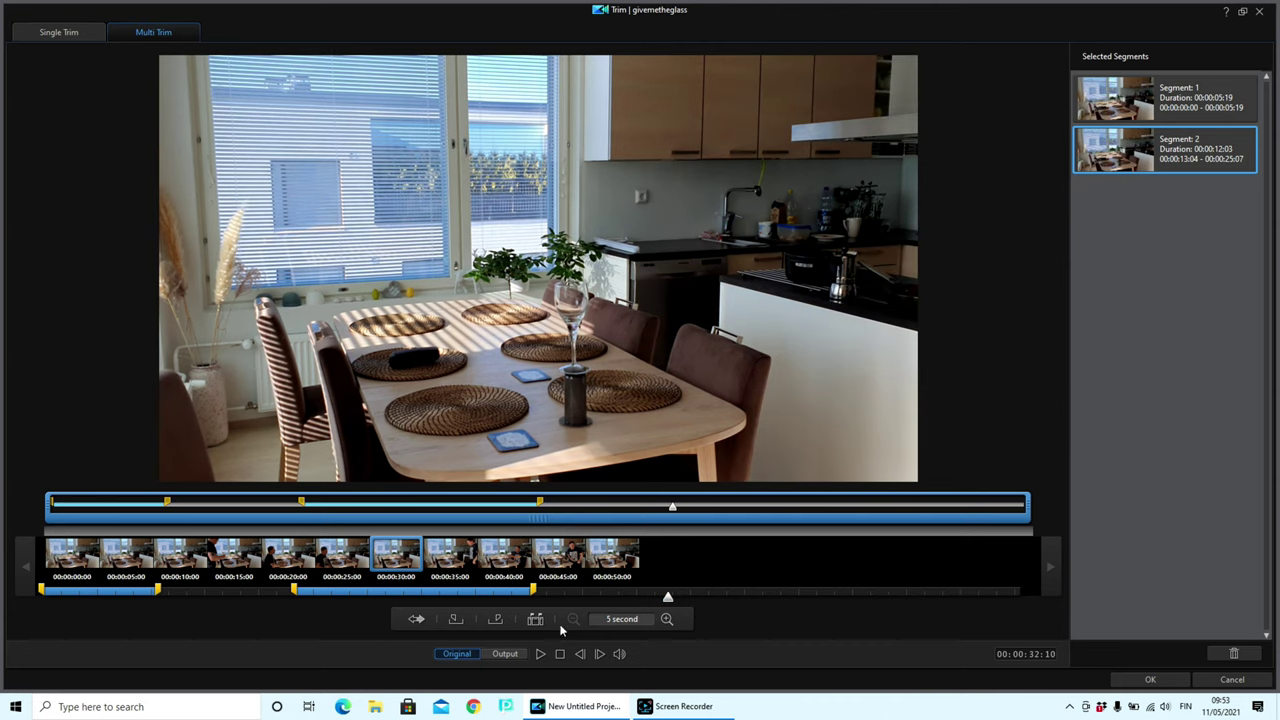
{"action": "left_click", "coordinate": [455, 619]}
{"action": "left_click_drag", "start_coordinate": [668, 600], "coordinate": [827, 603]}
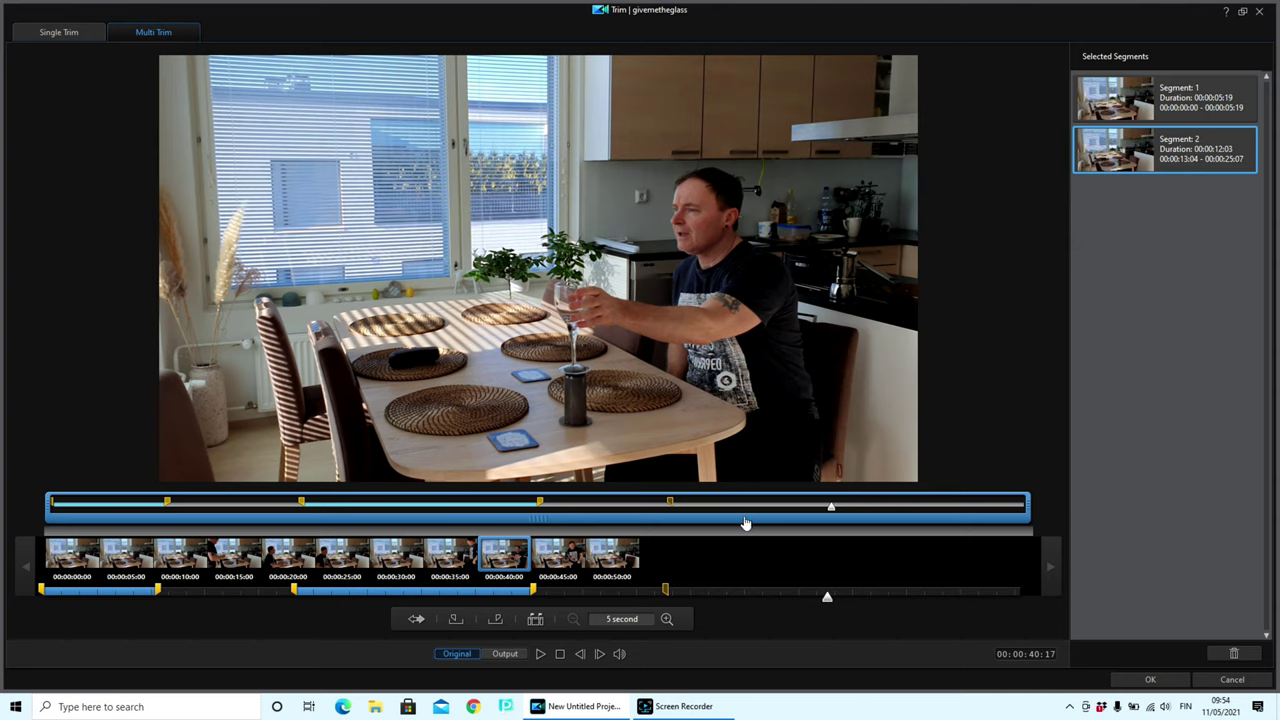
{"action": "left_click_drag", "start_coordinate": [825, 605], "coordinate": [893, 602]}
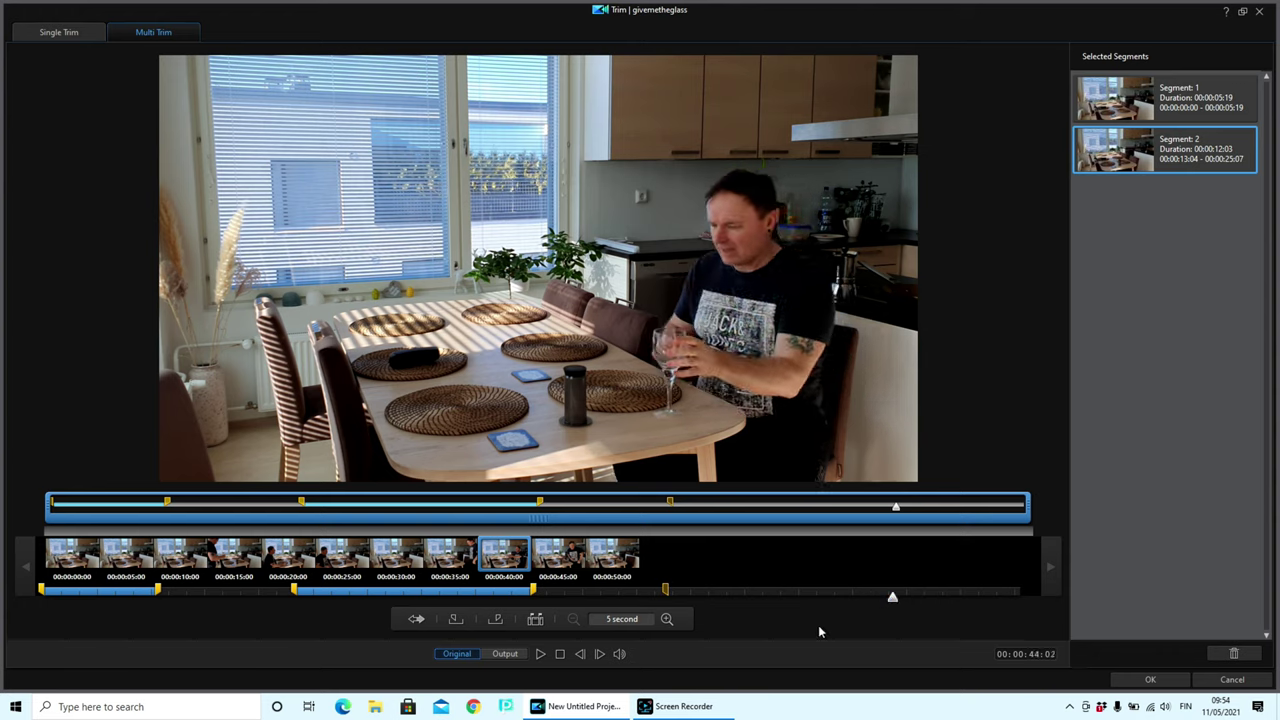
{"action": "left_click", "coordinate": [498, 620]}
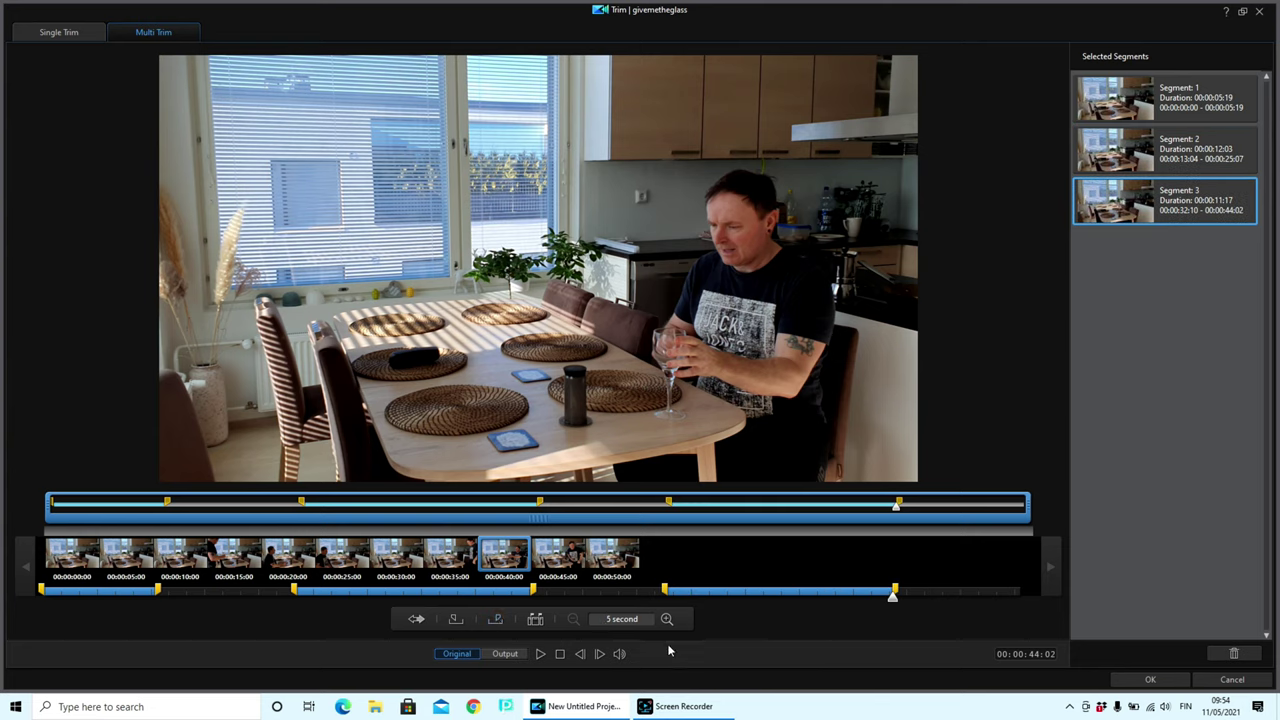
{"action": "left_click", "coordinate": [1150, 679]}
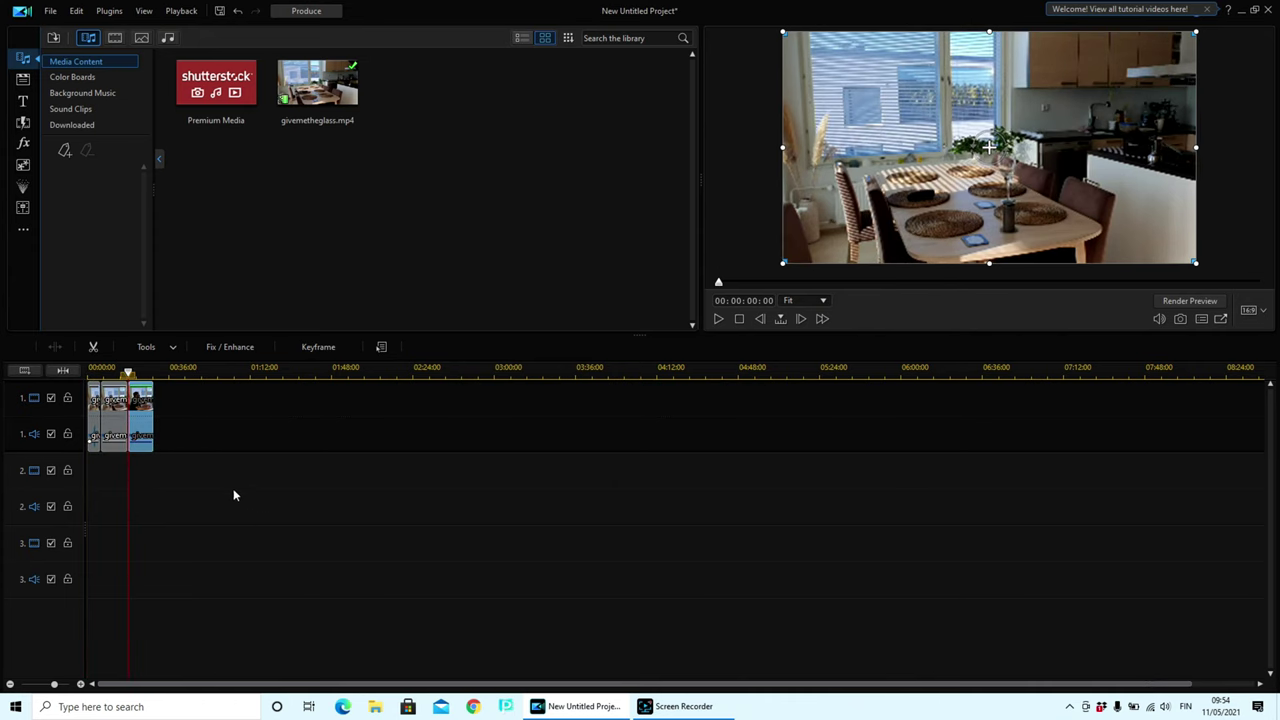
- Move the second clip segment to track 2 and the third to track 3, keeping their timing, and fit the project to the timeline
{"action": "left_click", "coordinate": [117, 430]}
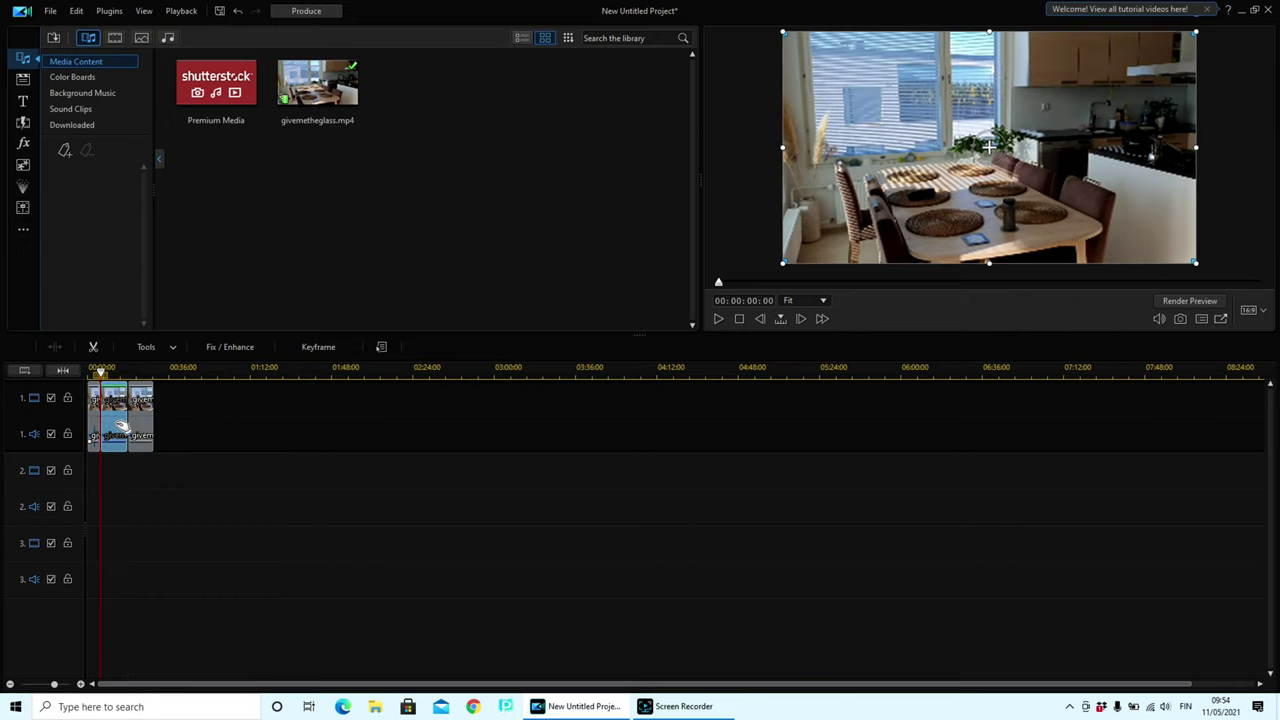
{"action": "left_click_drag", "start_coordinate": [120, 425], "coordinate": [150, 553]}
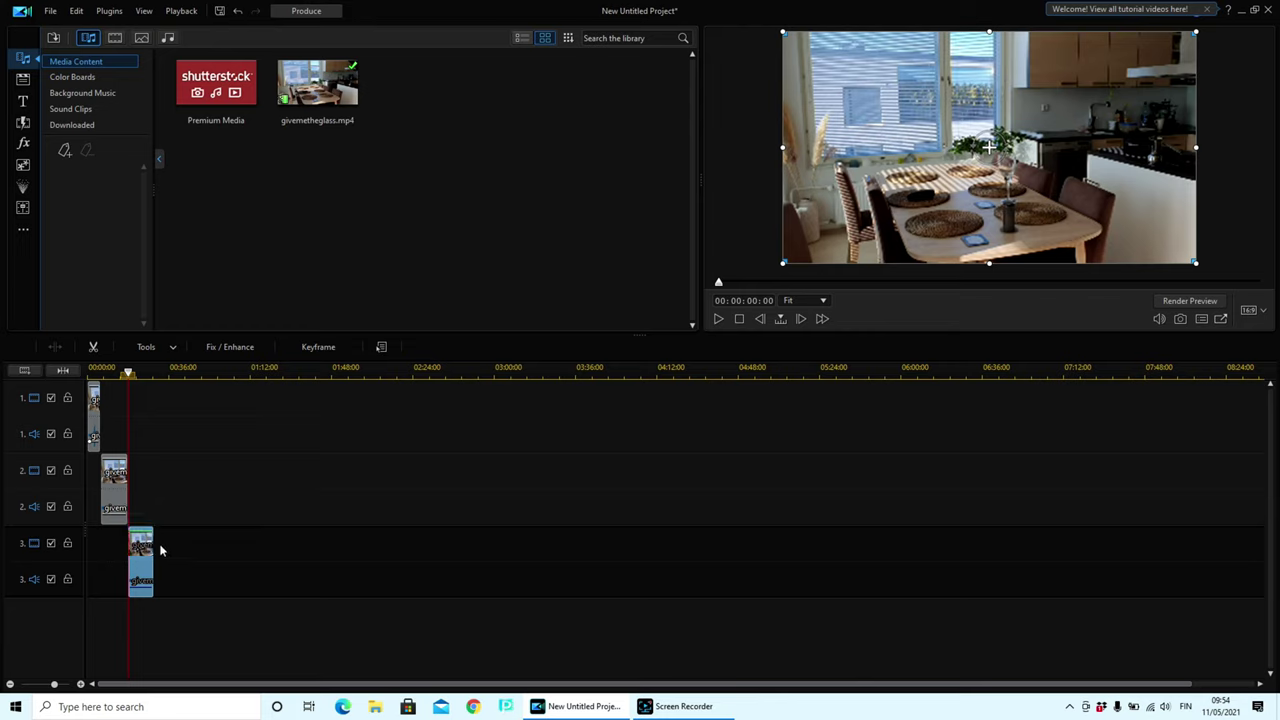
{"action": "left_click", "coordinate": [63, 372]}
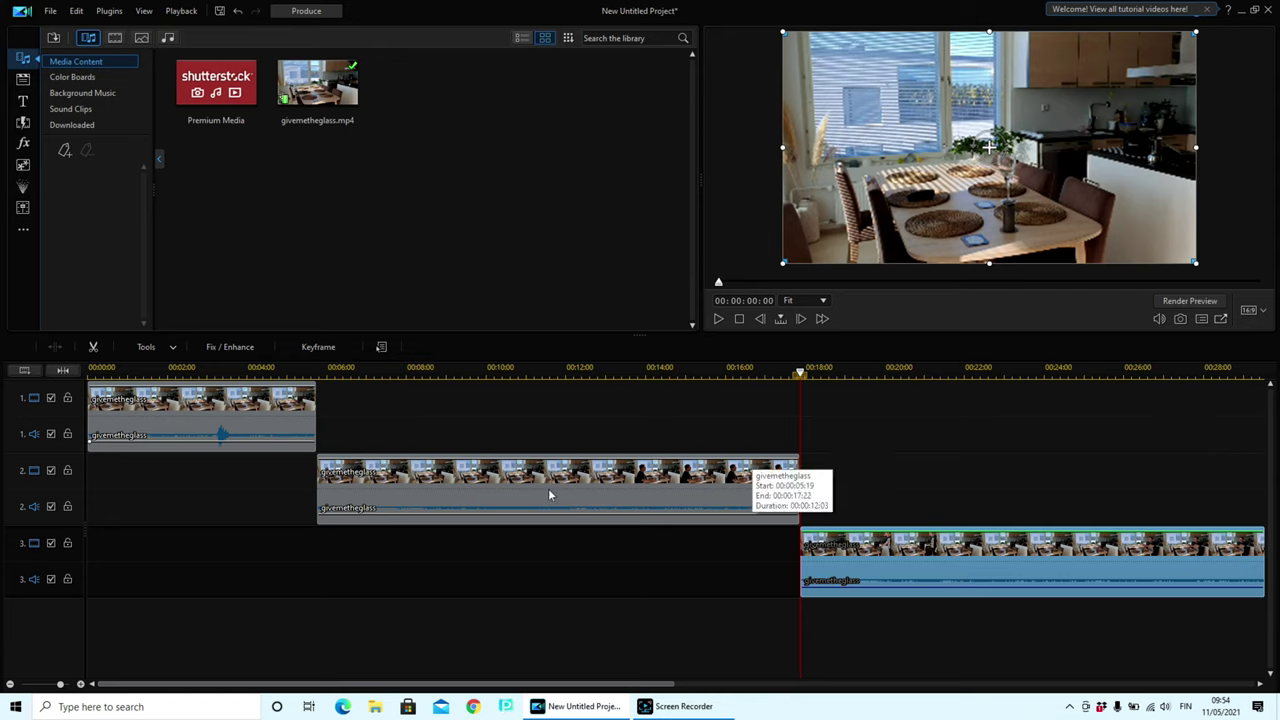
{"action": "mouse_move", "coordinate": [551, 496]}
{"action": "left_mouse_down"}
{"action": "mouse_move", "coordinate": [480, 494]}
{"action": "mouse_move", "coordinate": [720, 520]}
{"action": "mouse_move", "coordinate": [555, 516]}
{"action": "left_mouse_up"}
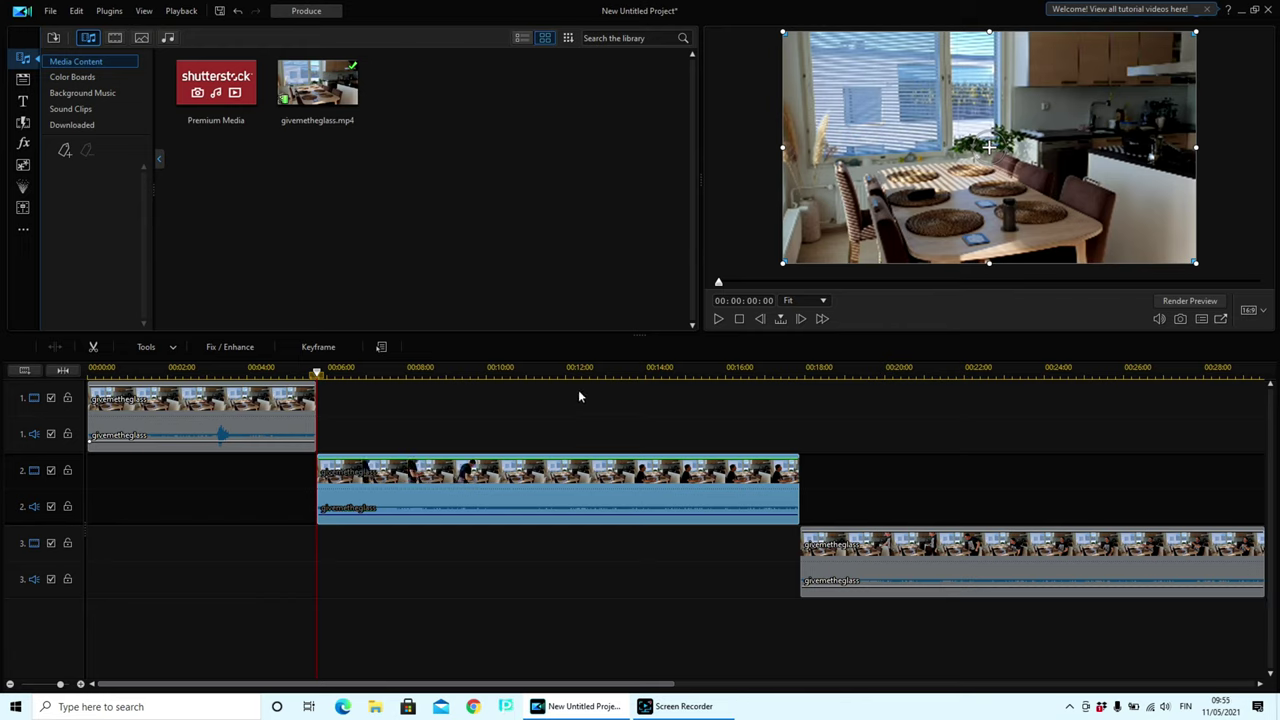
- Return the playhead to the start of the timeline and mute the first clip on track 1
{"action": "left_click", "coordinate": [239, 422]}
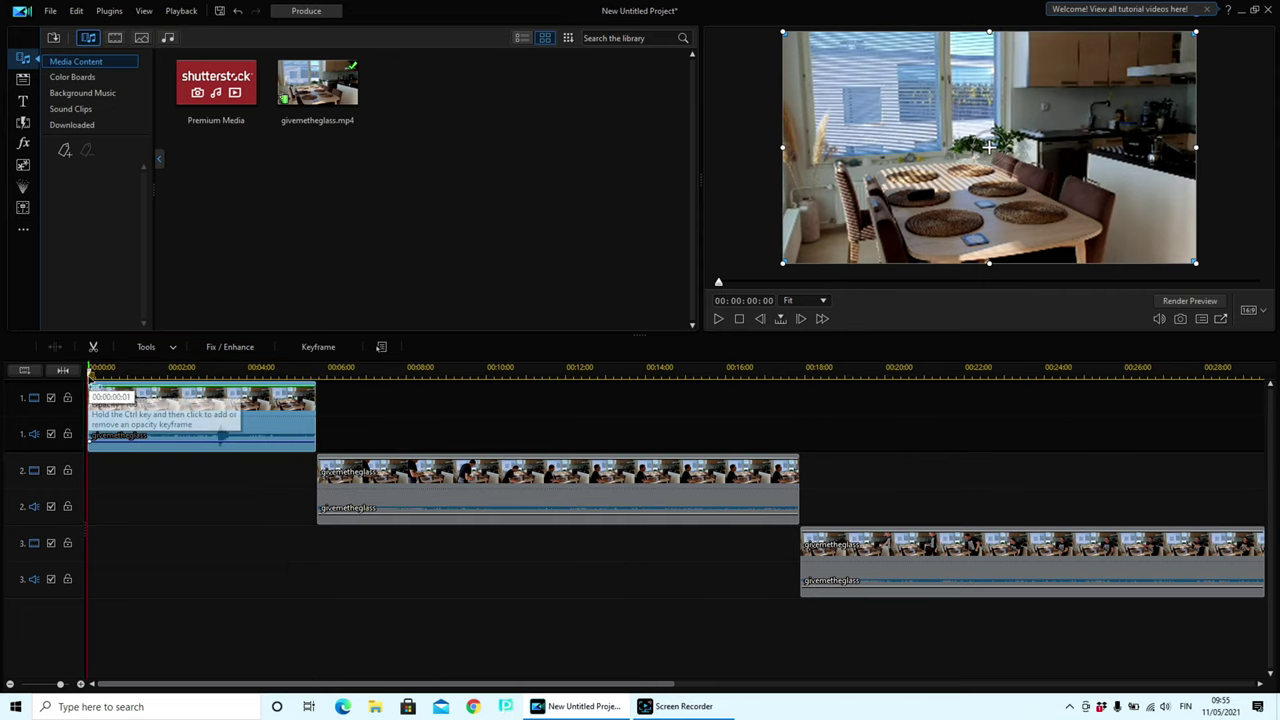
{"action": "left_click", "coordinate": [98, 369]}
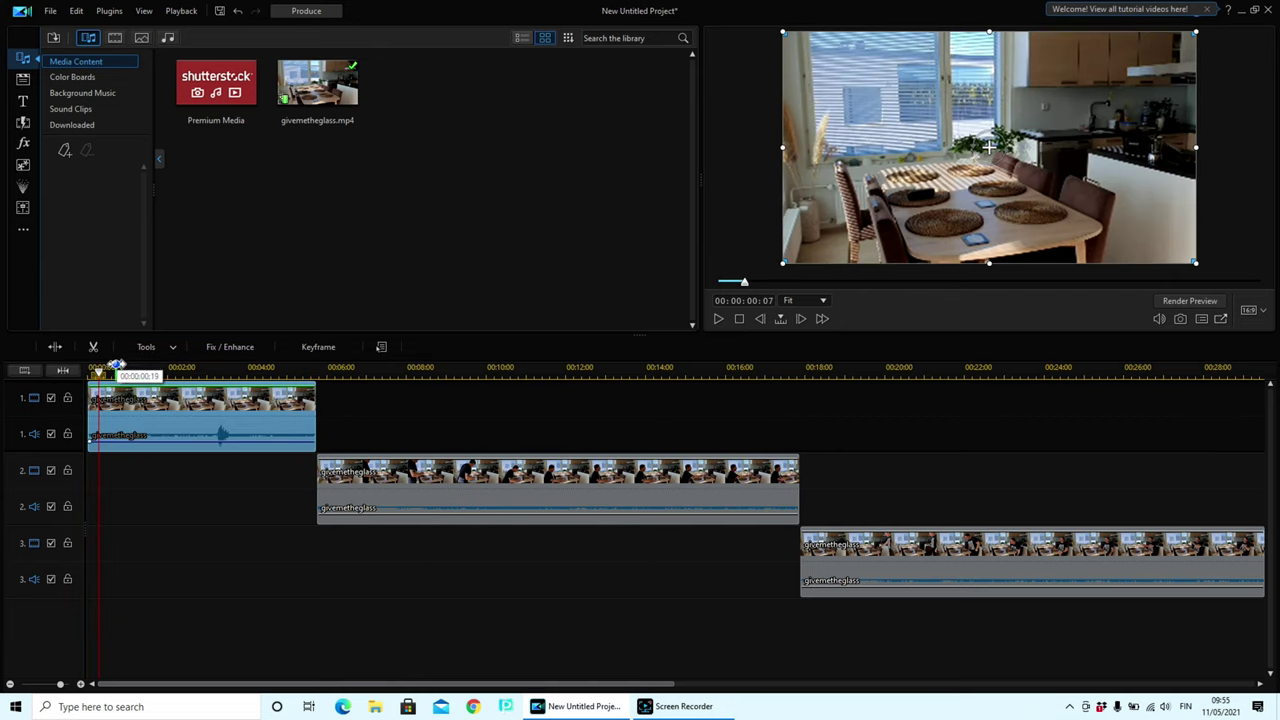
{"action": "mouse_move", "coordinate": [100, 371]}
{"action": "left_mouse_down"}
{"action": "mouse_move", "coordinate": [246, 400]}
{"action": "mouse_move", "coordinate": [88, 392]}
{"action": "left_mouse_up"}
{"action": "left_click", "coordinate": [196, 440]}
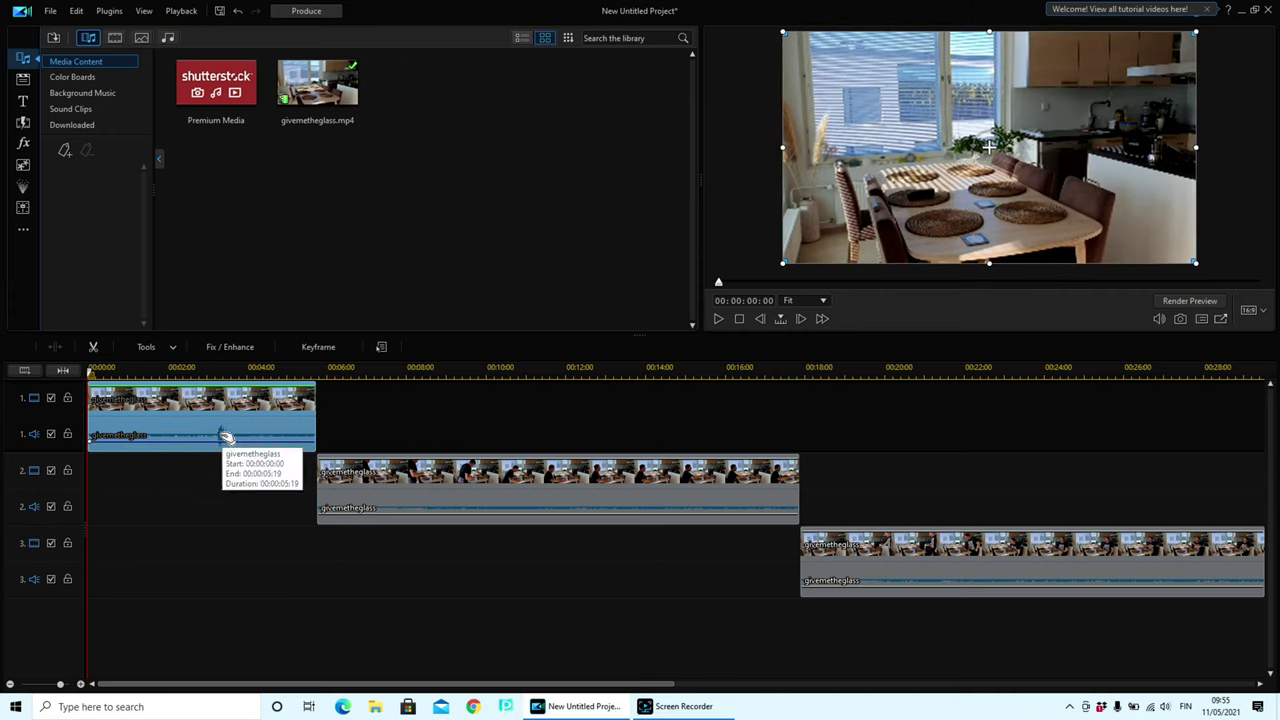
{"action": "right_click", "coordinate": [226, 437]}
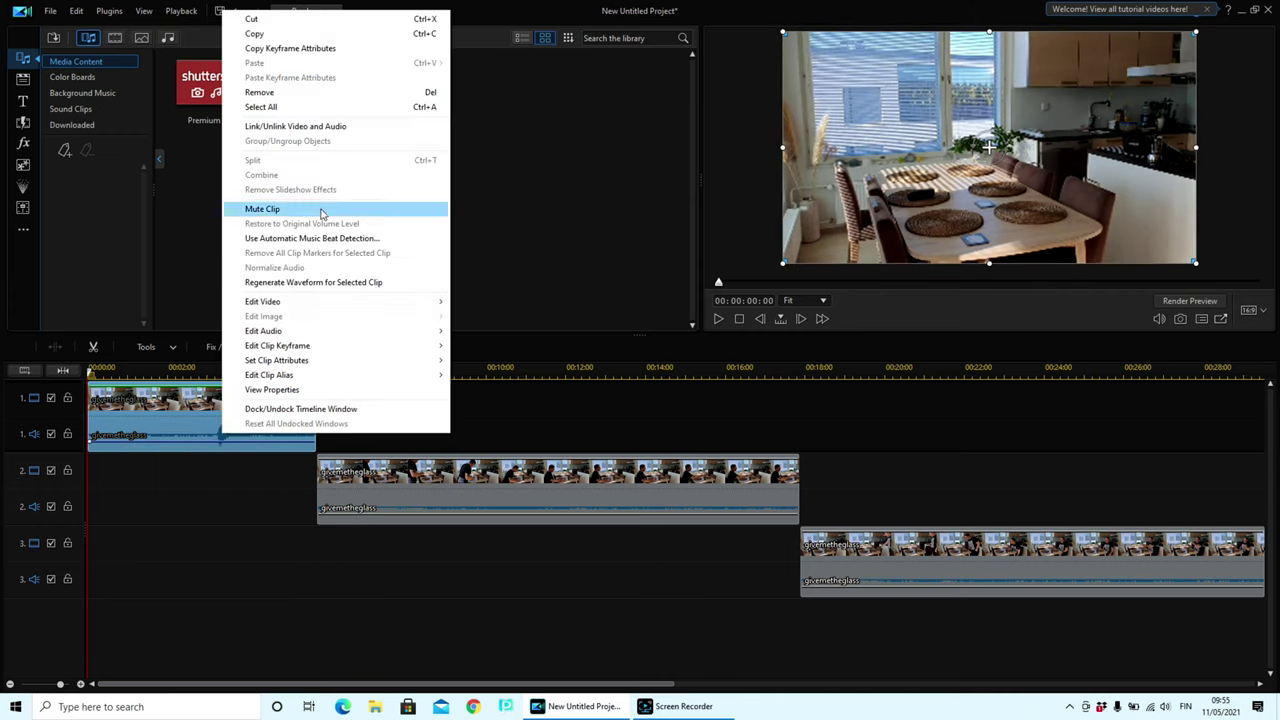
{"action": "left_click", "coordinate": [290, 211]}
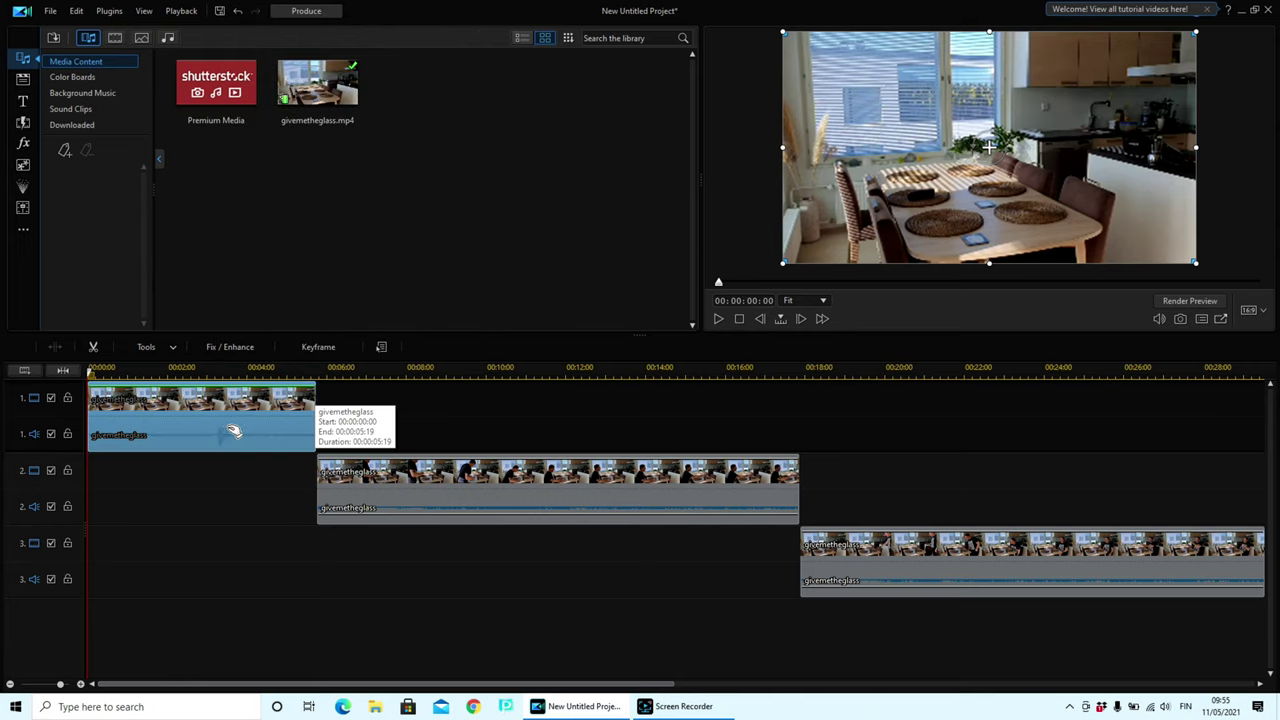
- Save a snapshot of the empty-room frame as SnapShot and place it on track 1 directly after the first clip
{"action": "left_click", "coordinate": [77, 11]}
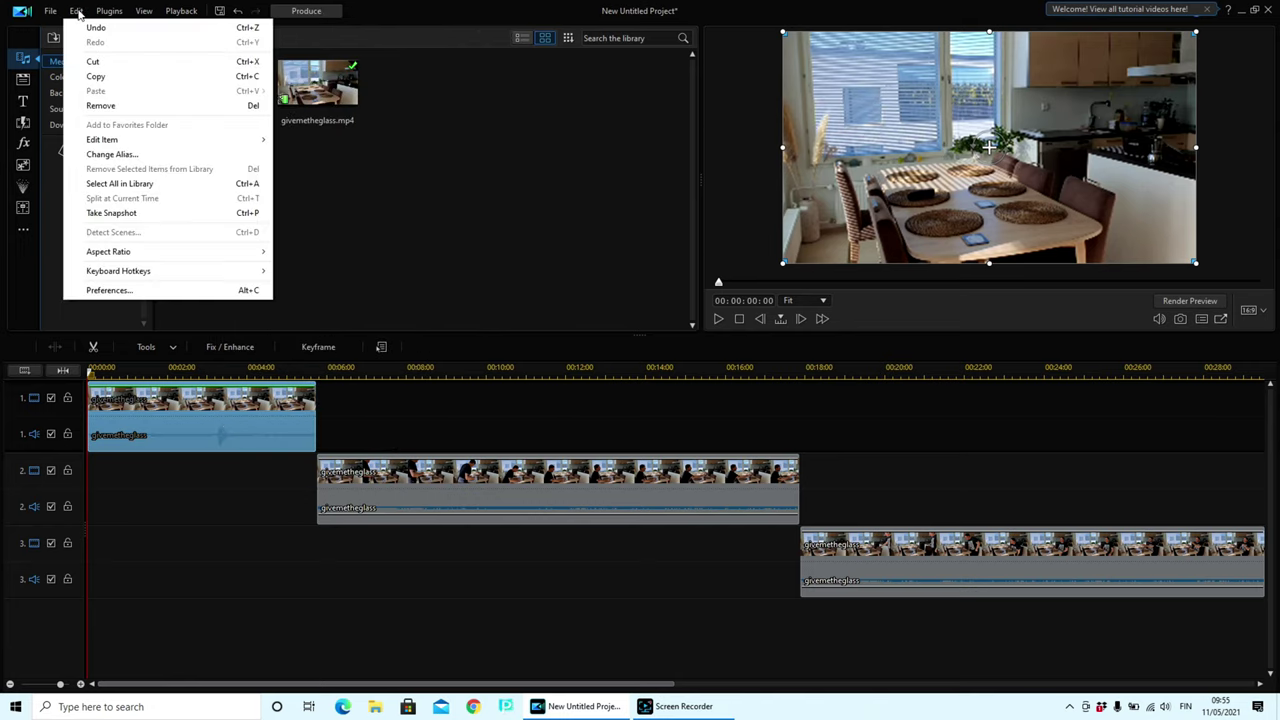
{"action": "left_click", "coordinate": [127, 213]}
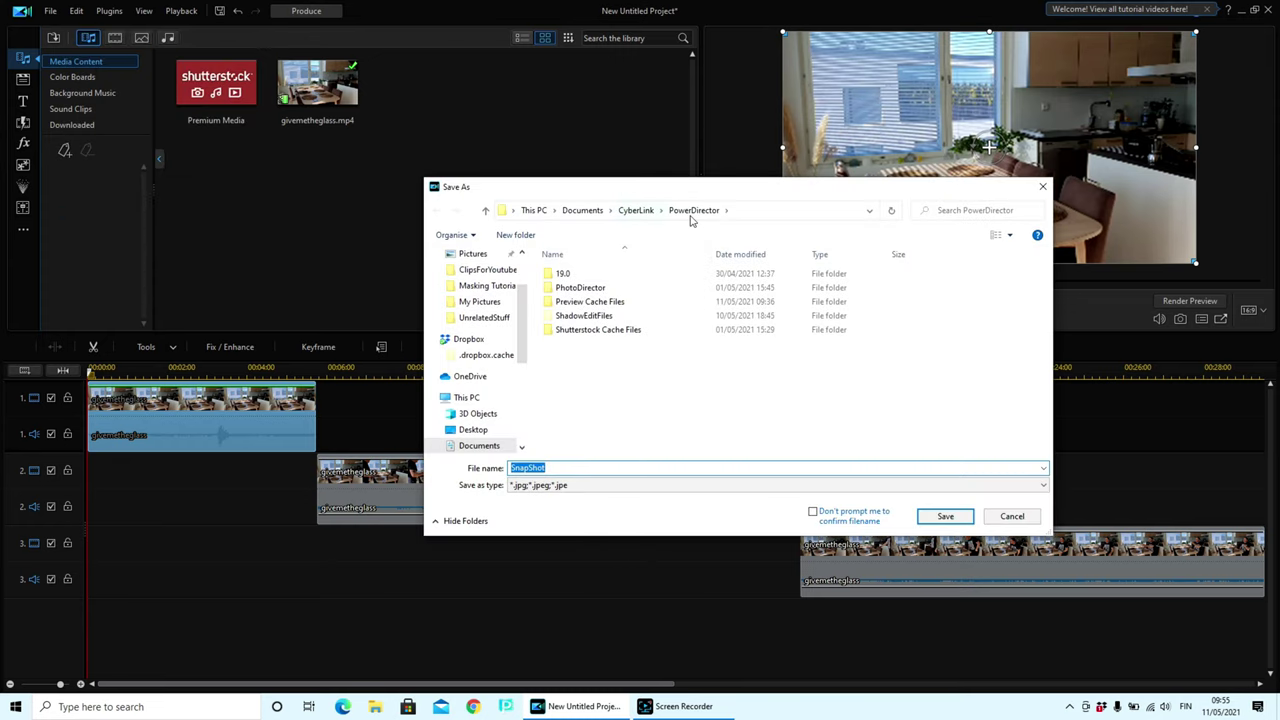
{"action": "left_click", "coordinate": [945, 517]}
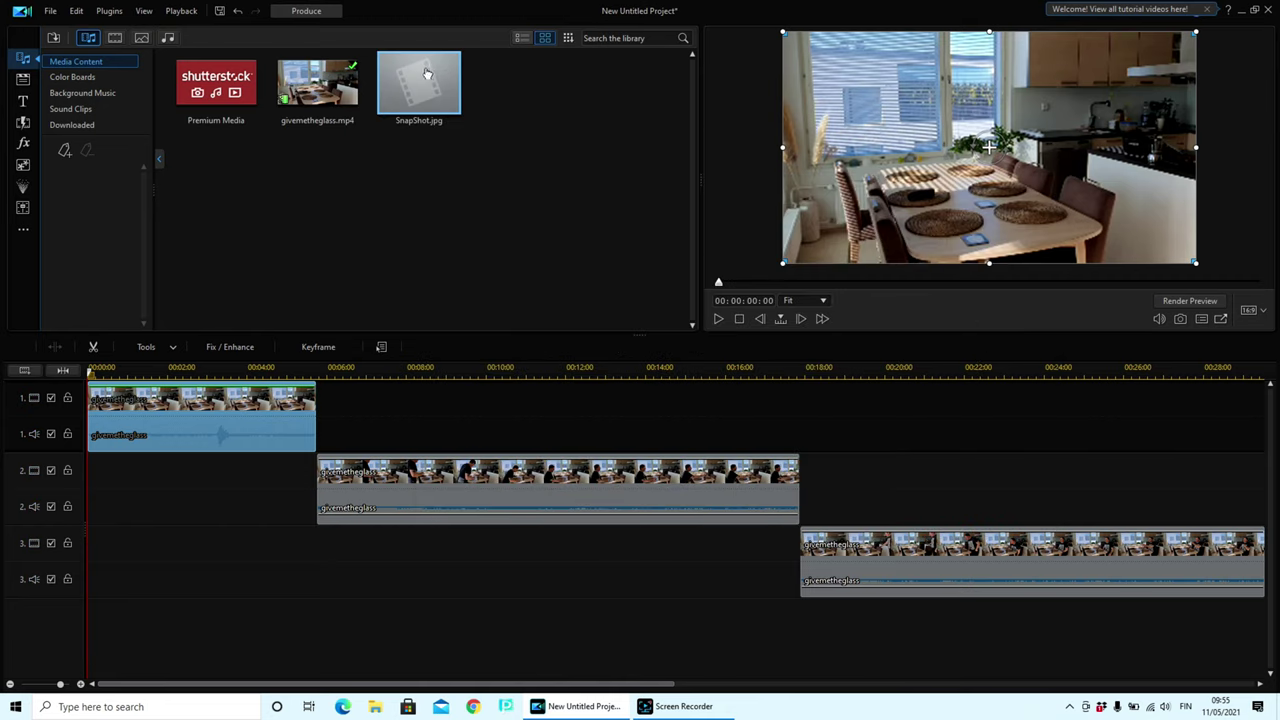
{"action": "left_click_drag", "start_coordinate": [420, 96], "coordinate": [317, 397]}
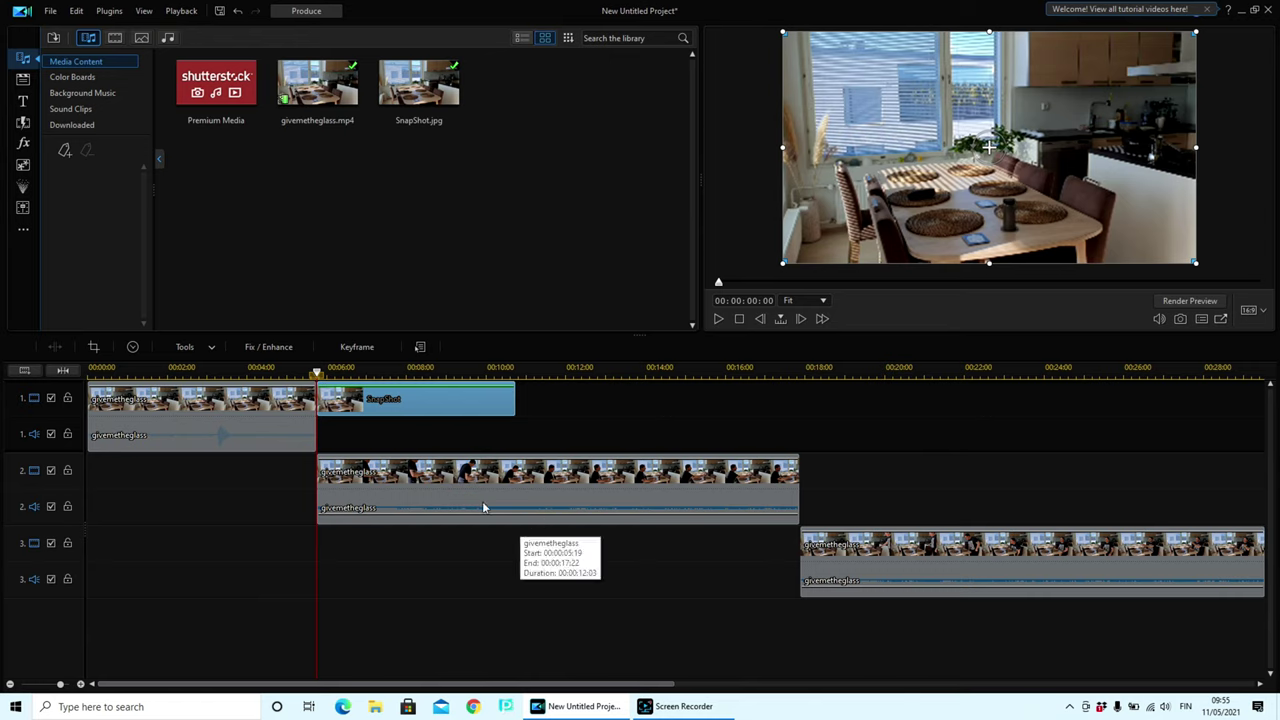
- Move the track 2 clip earlier so it overlaps the first clip, starting about 1.5 seconds into the timeline
{"action": "left_click", "coordinate": [540, 500]}
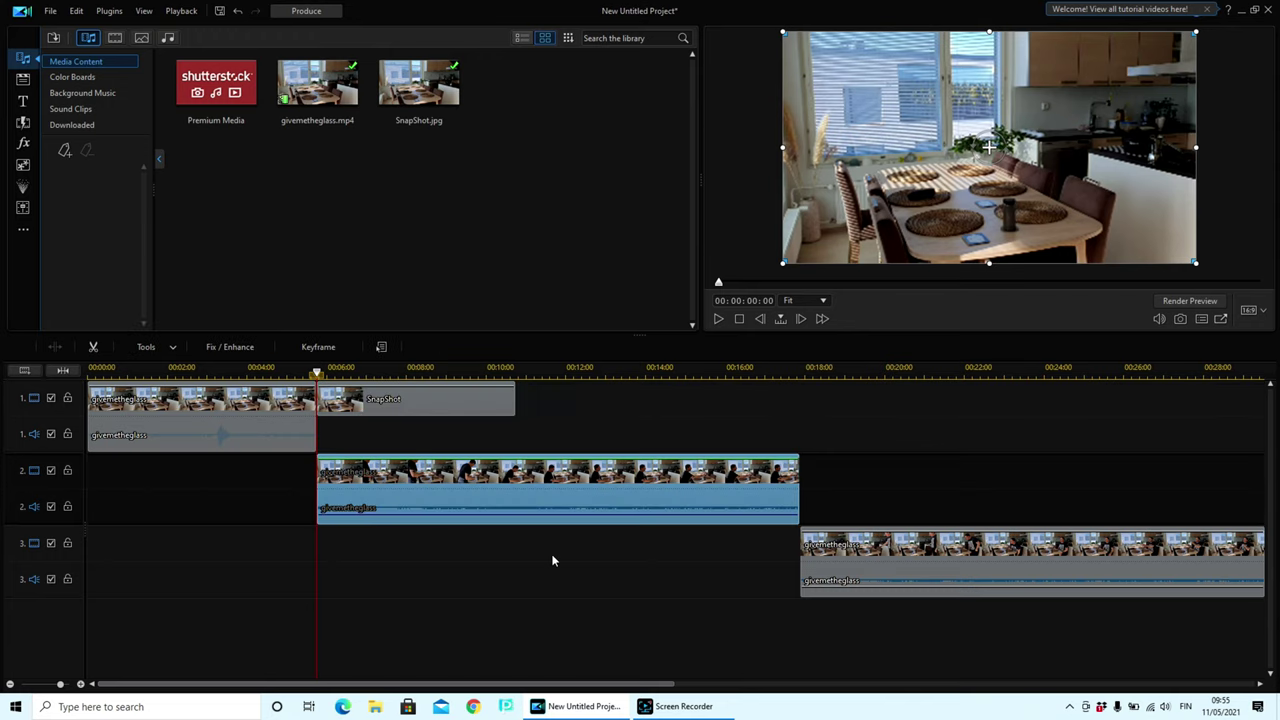
{"action": "left_click_drag", "start_coordinate": [558, 500], "coordinate": [382, 499]}
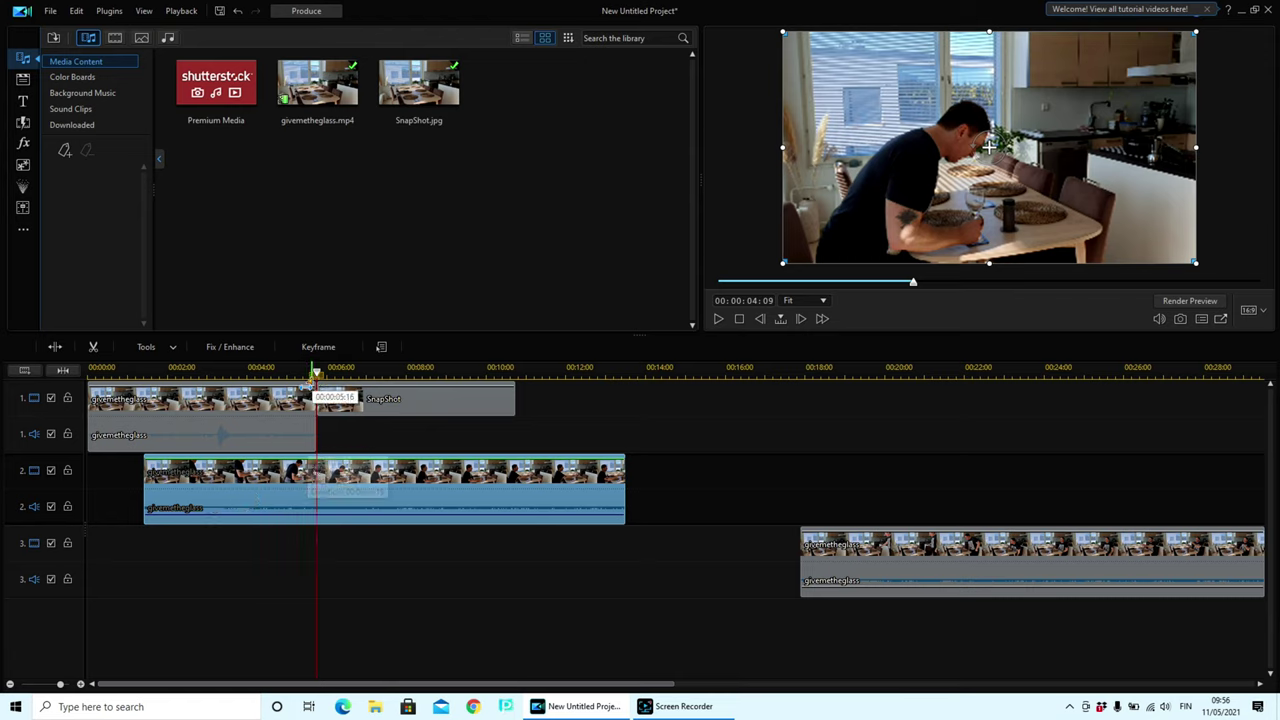
{"action": "left_click", "coordinate": [287, 372]}
{"action": "left_click", "coordinate": [148, 374]}
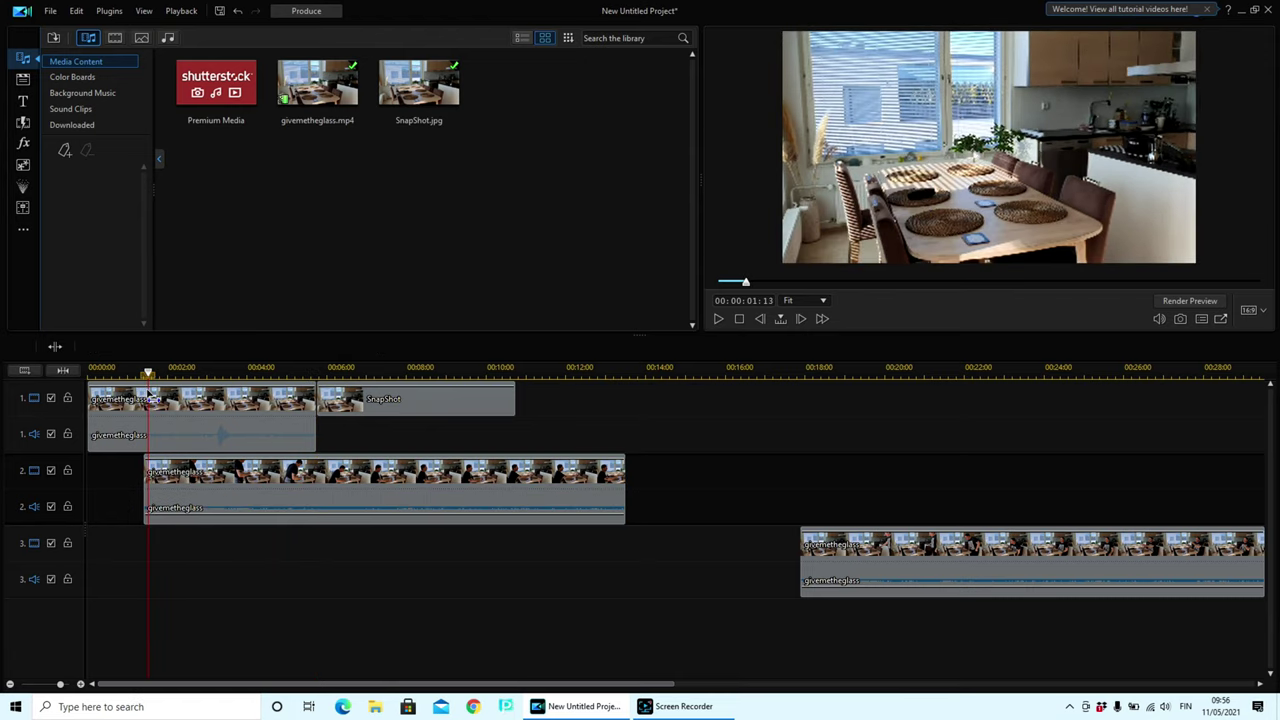
{"action": "left_click", "coordinate": [143, 372]}
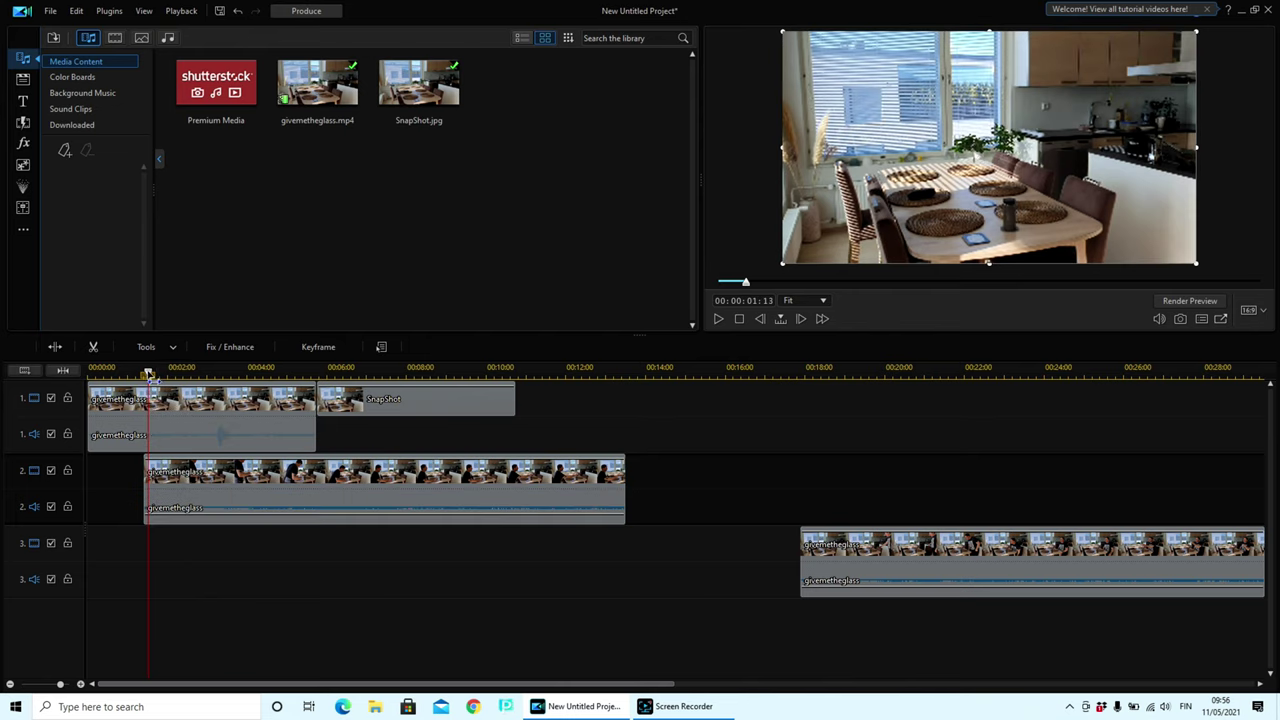
{"action": "left_click", "coordinate": [290, 480]}
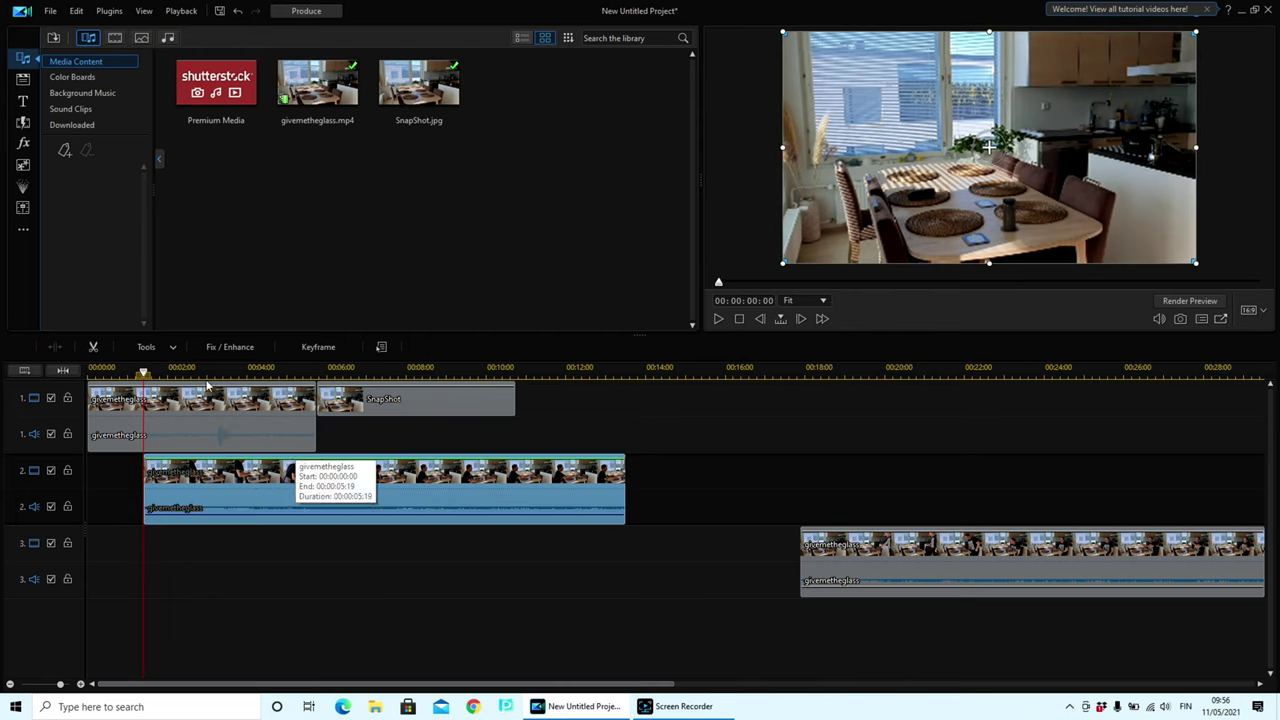
- Open the track 2 clip in Mask Designer and delete the two saved custom masks from the mask library
{"action": "left_click", "coordinate": [167, 350]}
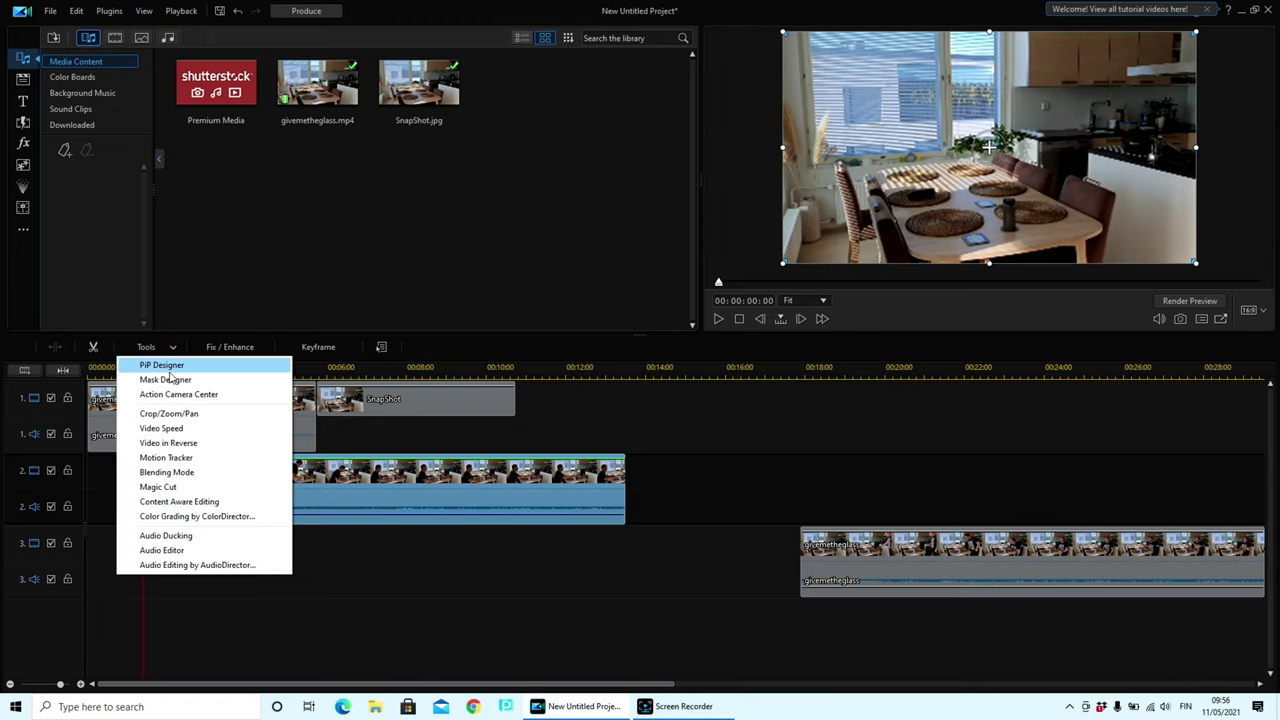
{"action": "left_click", "coordinate": [165, 380]}
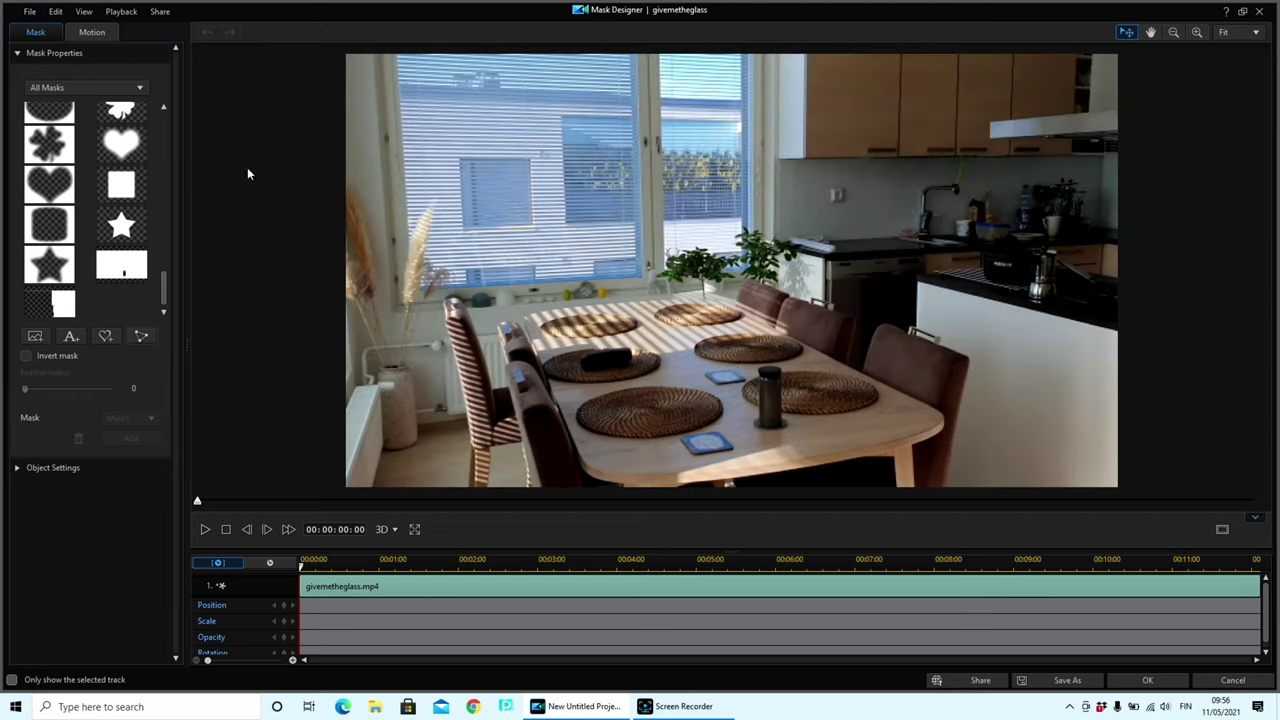
{"action": "right_click", "coordinate": [107, 272]}
{"action": "left_click", "coordinate": [112, 278]}
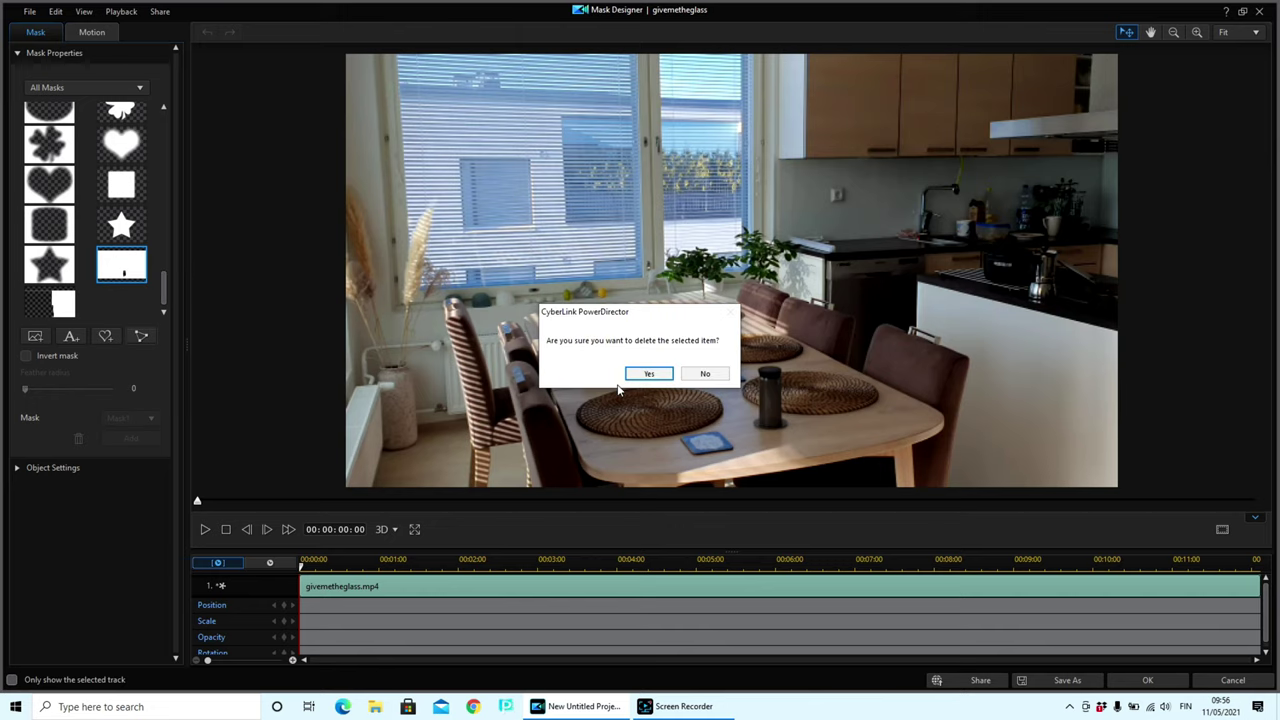
{"action": "left_click", "coordinate": [648, 374]}
{"action": "right_click", "coordinate": [140, 300]}
{"action": "left_click", "coordinate": [170, 306]}
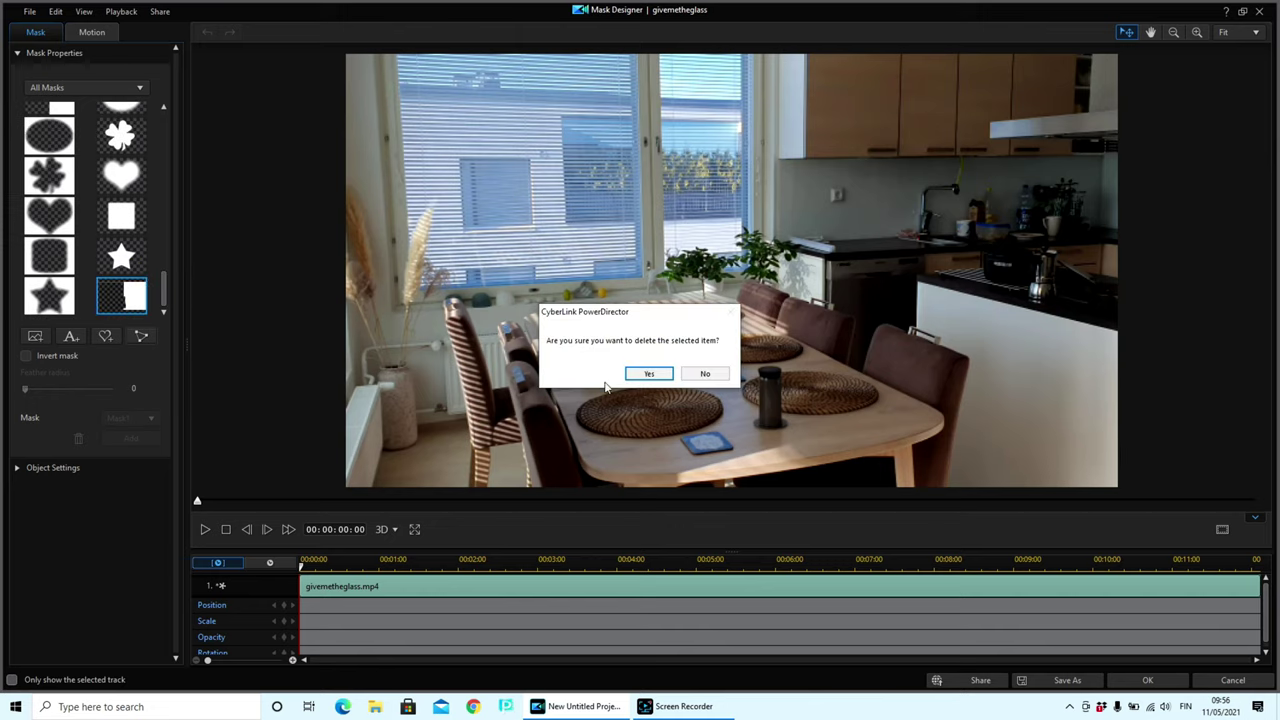
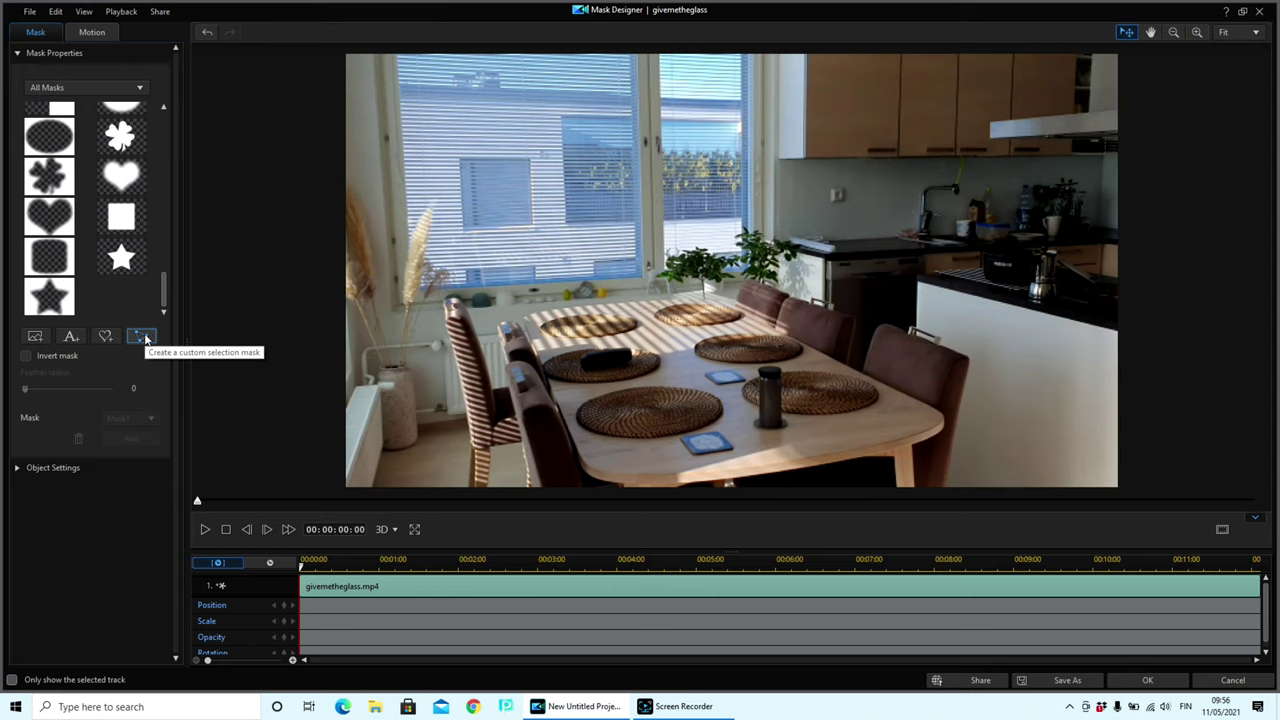
{"action": "left_click", "coordinate": [142, 337]}
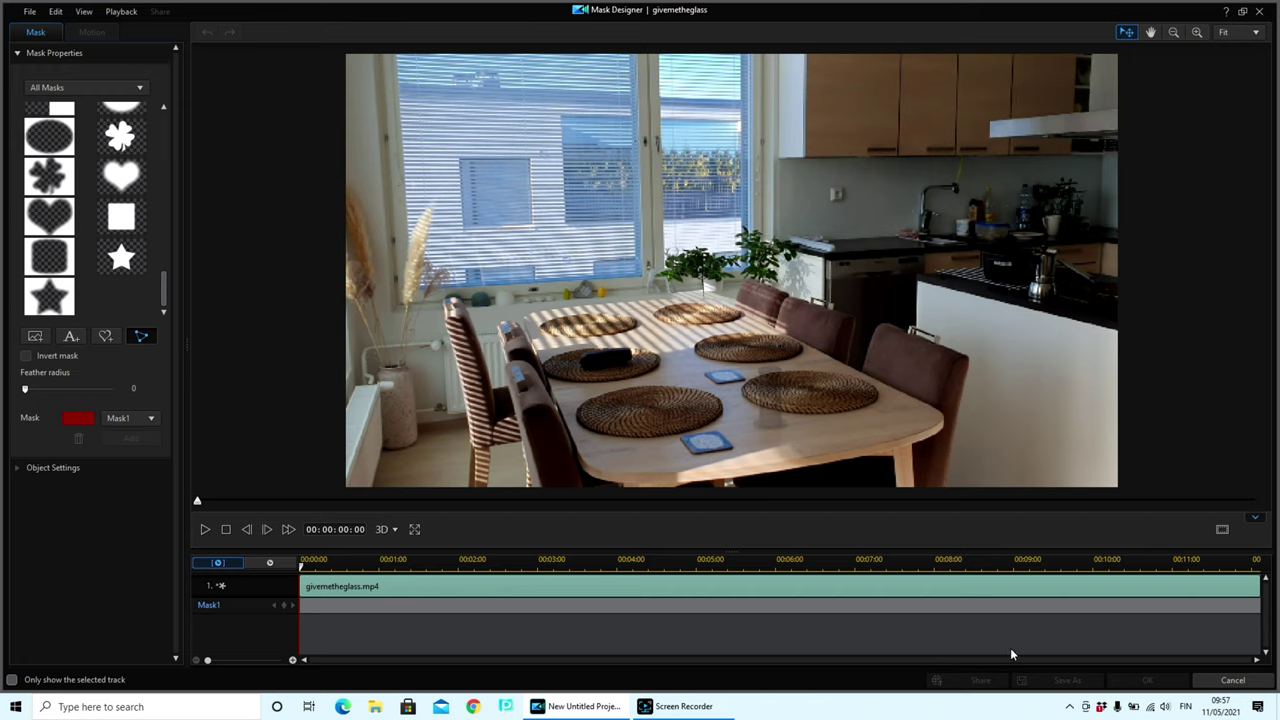
{"action": "left_click", "coordinate": [1229, 684]}
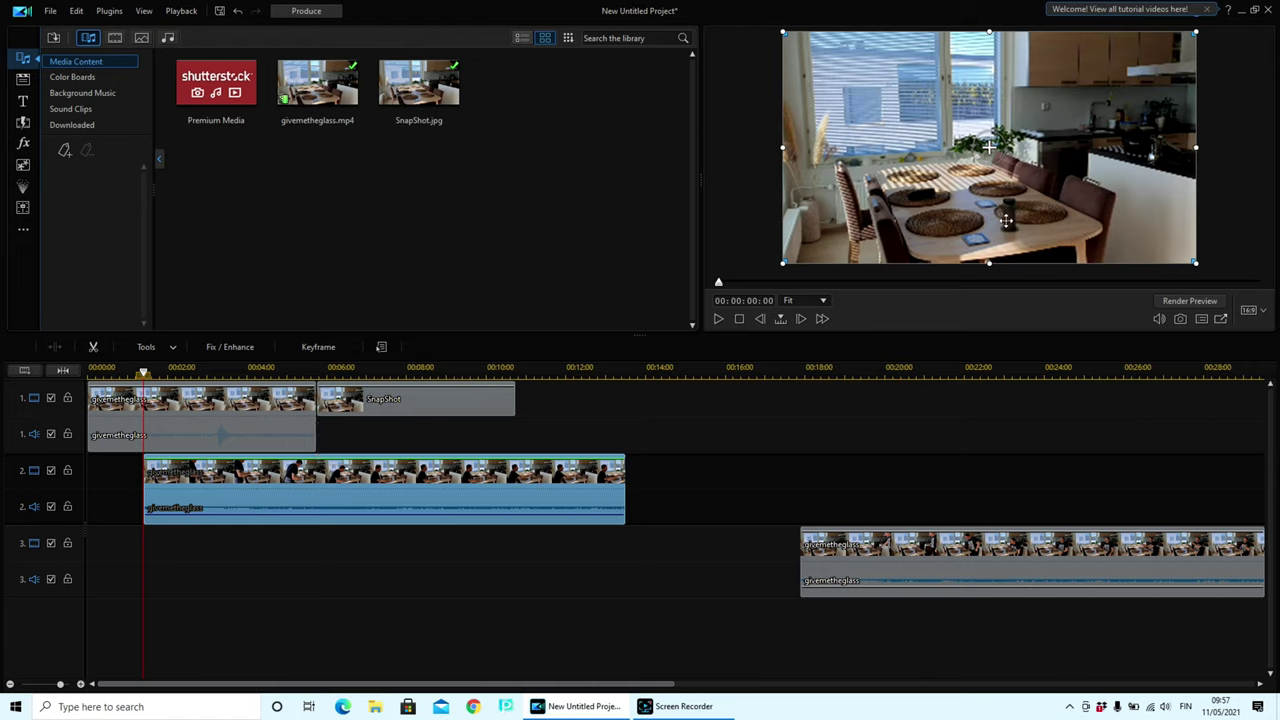
{"action": "left_click", "coordinate": [51, 398]}
{"action": "left_click", "coordinate": [146, 346]}
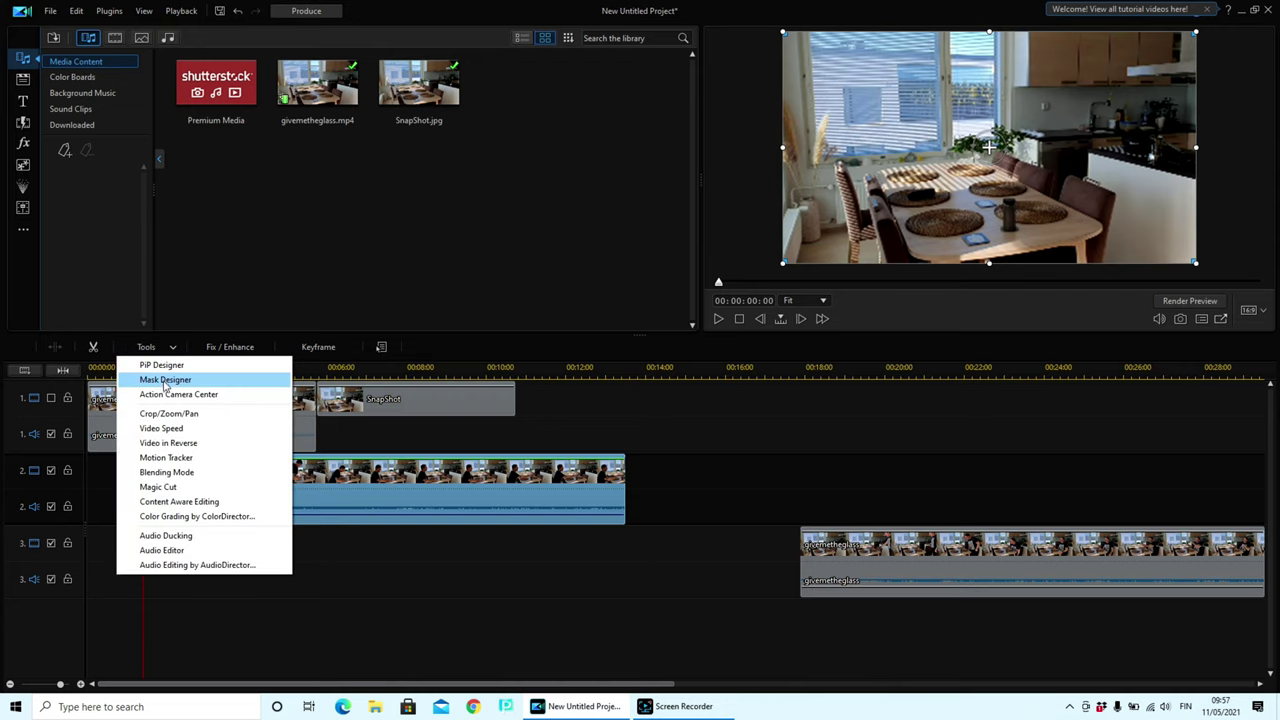
{"action": "left_click", "coordinate": [165, 377]}
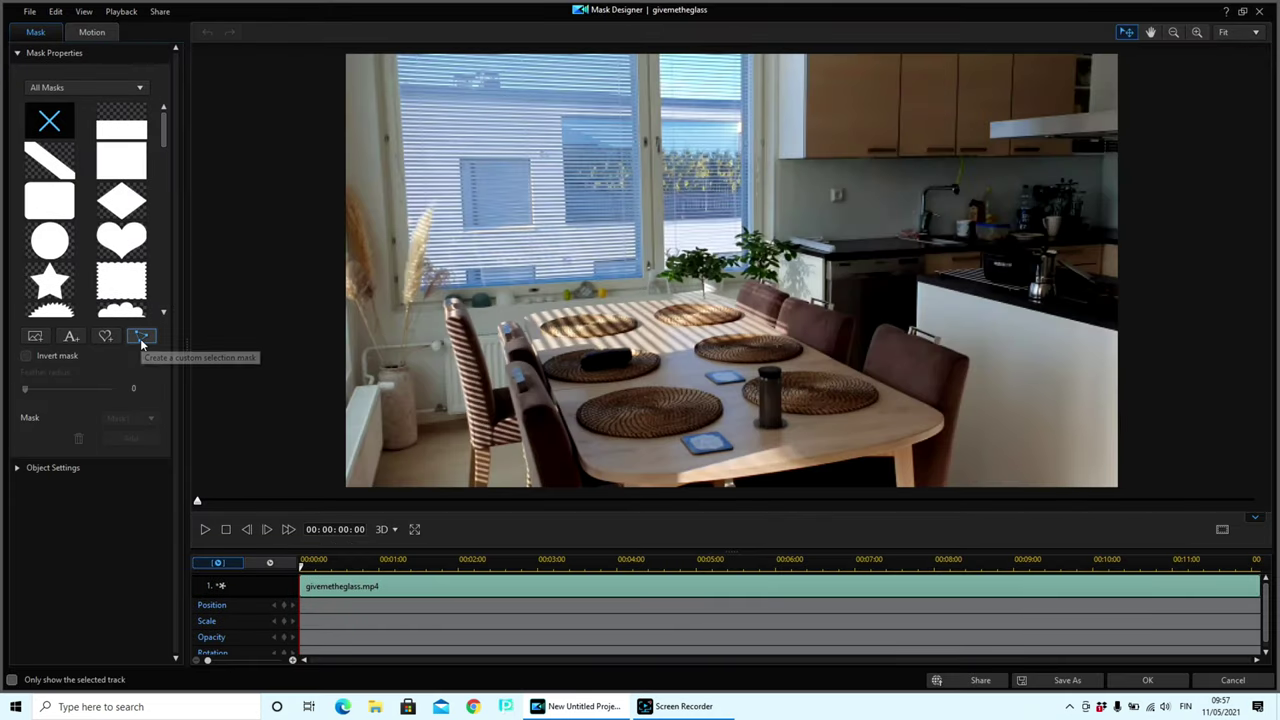
{"action": "left_click", "coordinate": [140, 338]}
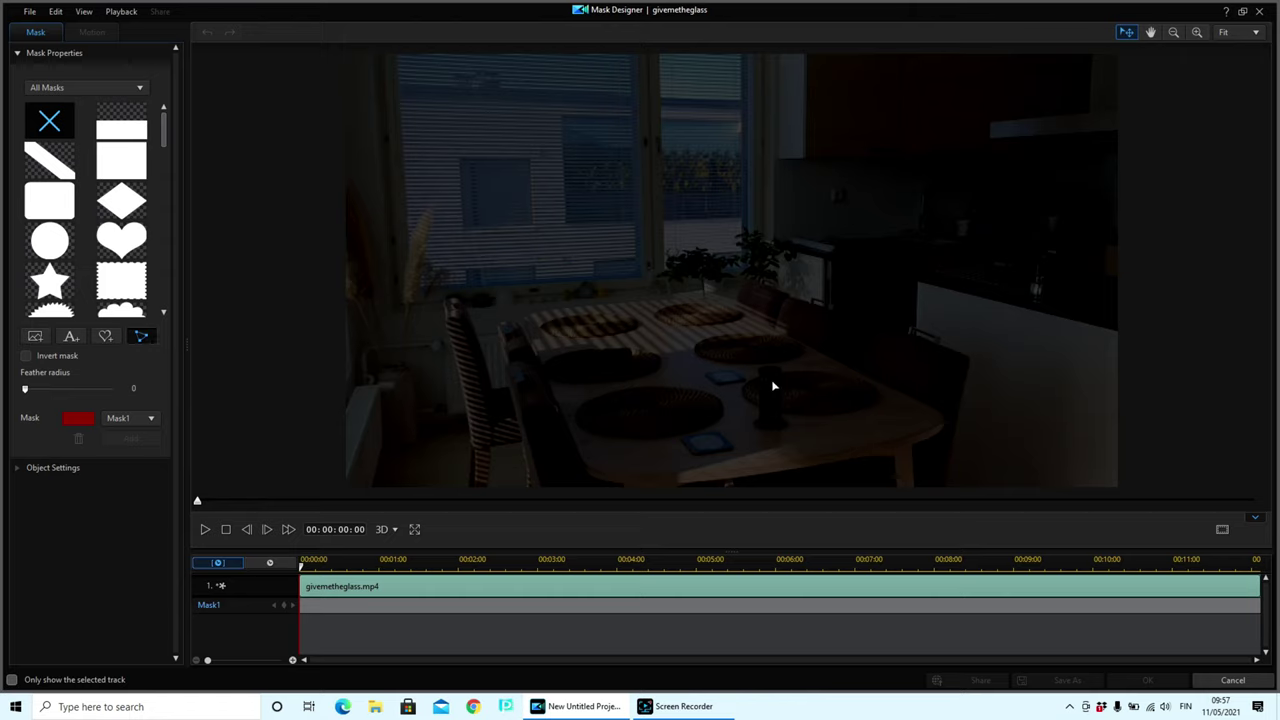
{"action": "left_click", "coordinate": [1232, 680]}
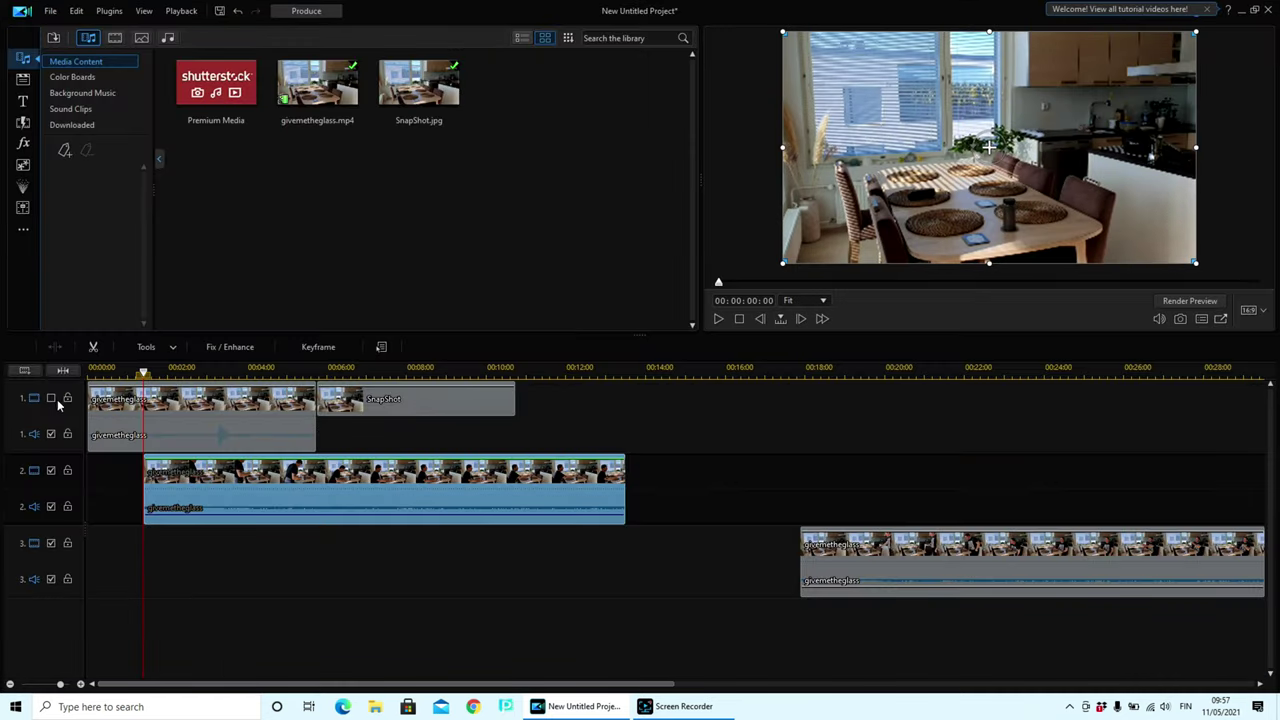
{"action": "left_click", "coordinate": [51, 398]}
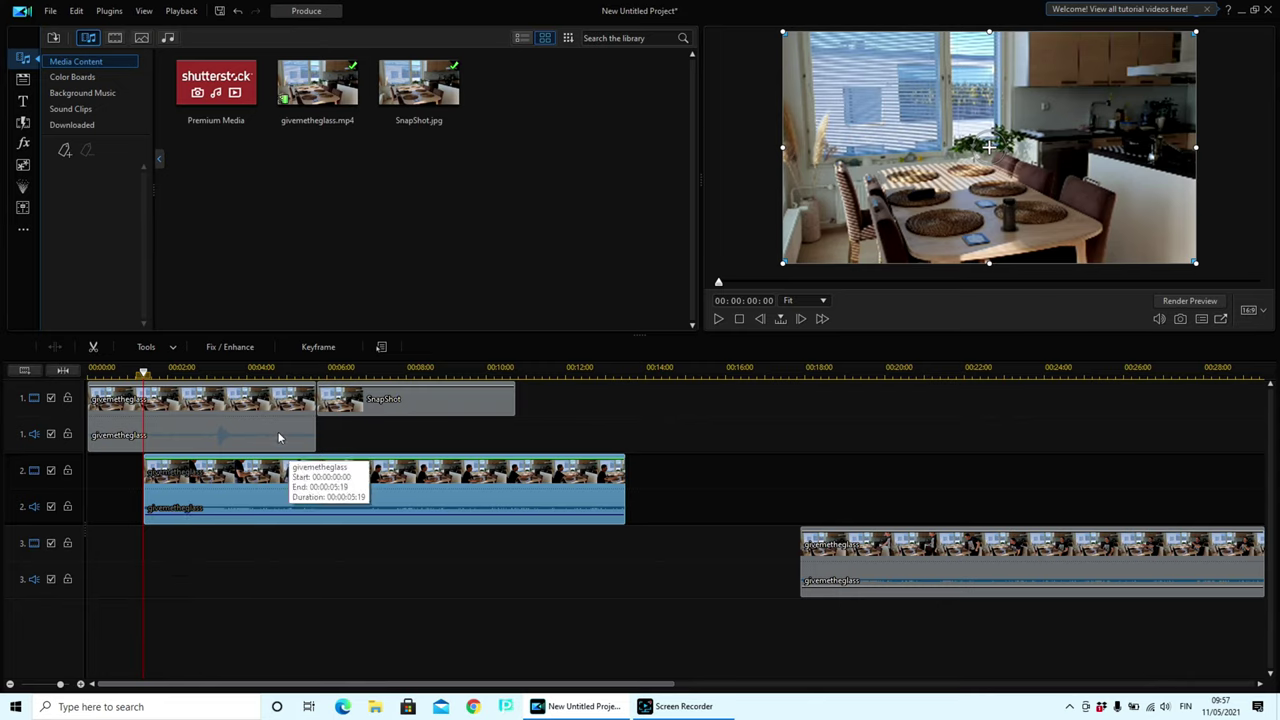
- Draw a custom selection mask around the pepper mill on the table in the track 2 clip, invert the mask and apply it
{"action": "left_click", "coordinate": [146, 347]}
{"action": "left_click", "coordinate": [160, 350]}
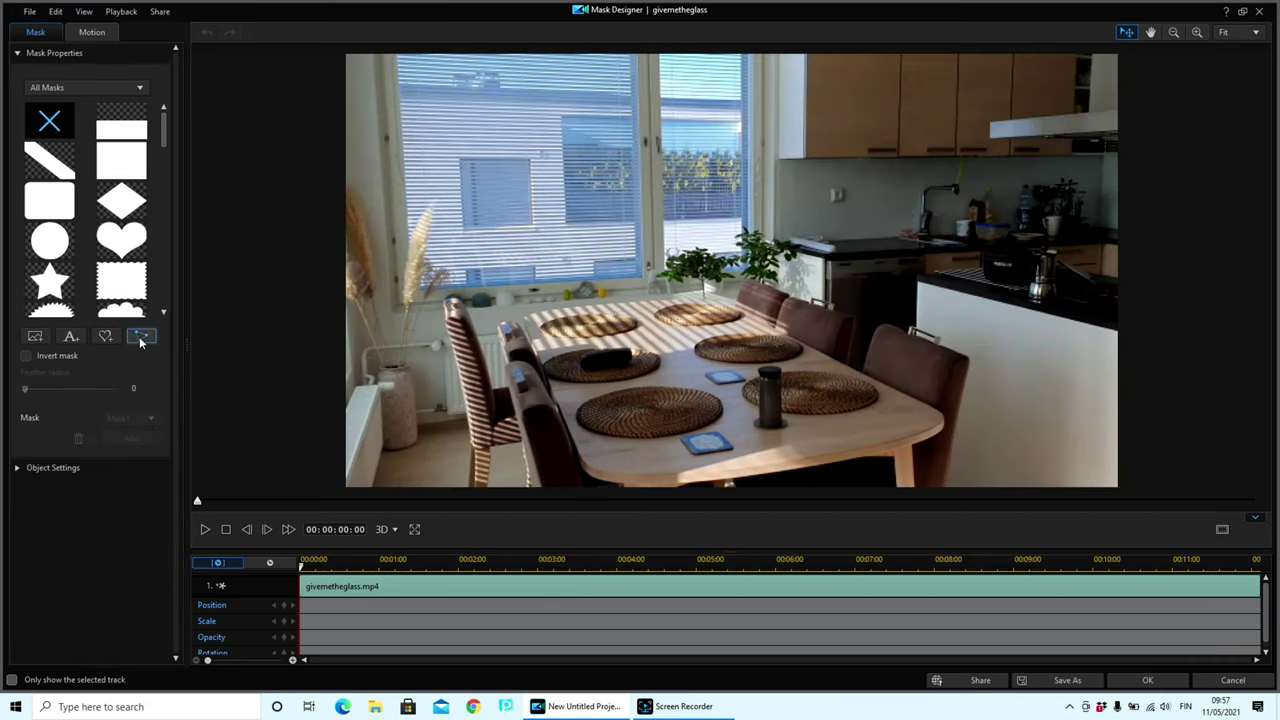
{"action": "left_click", "coordinate": [140, 336]}
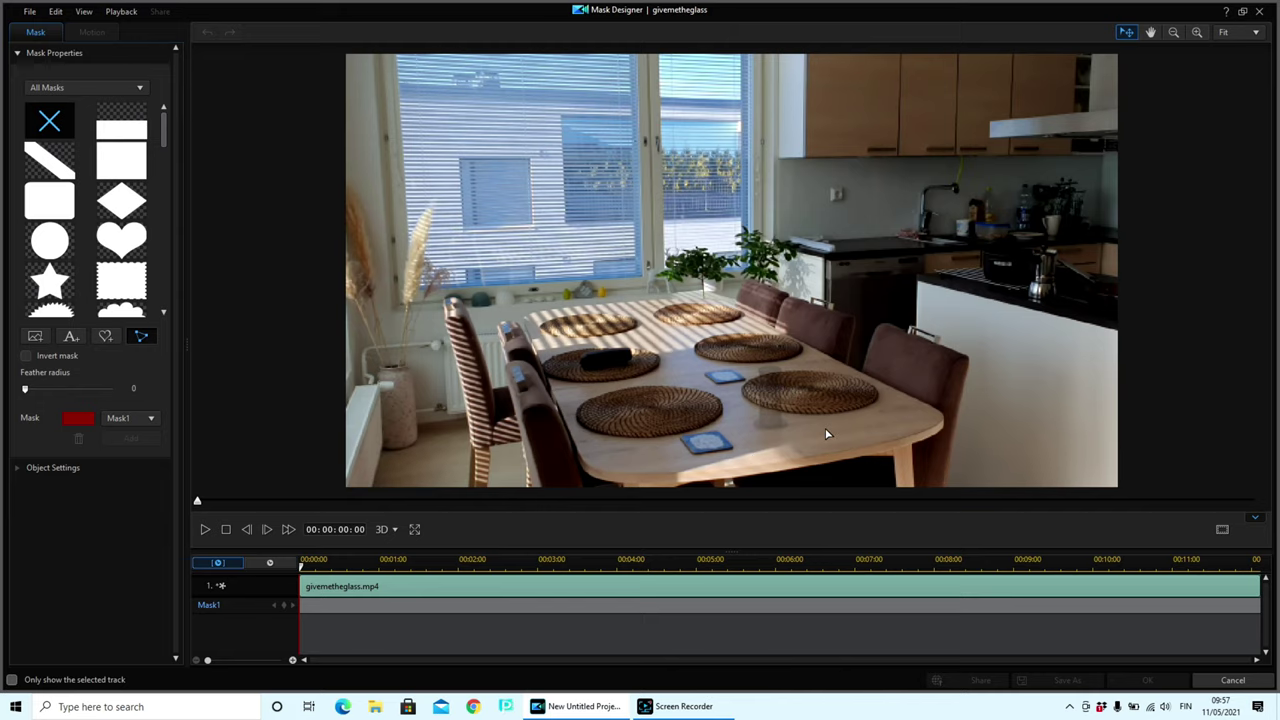
{"action": "left_click", "coordinate": [1197, 32]}
{"action": "left_click", "coordinate": [1197, 32]}
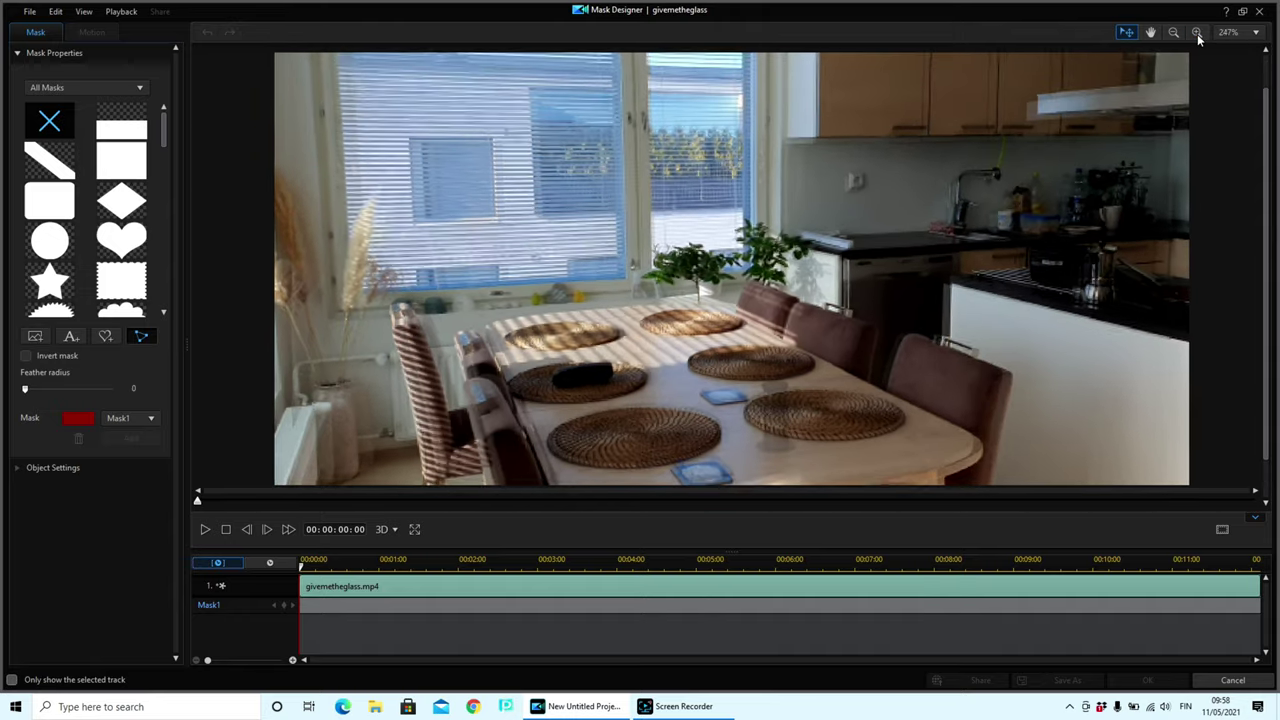
{"action": "left_click", "coordinate": [1197, 32]}
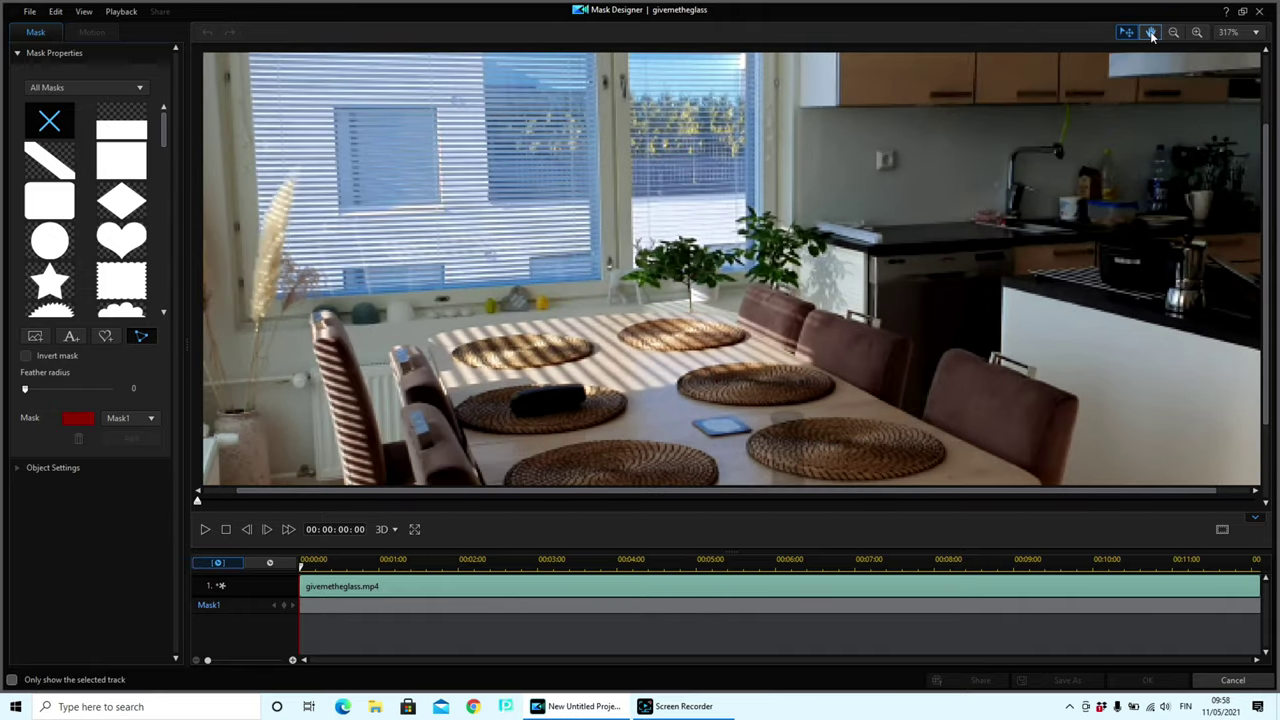
{"action": "left_click", "coordinate": [1151, 33]}
{"action": "left_click_drag", "start_coordinate": [846, 443], "coordinate": [809, 274]}
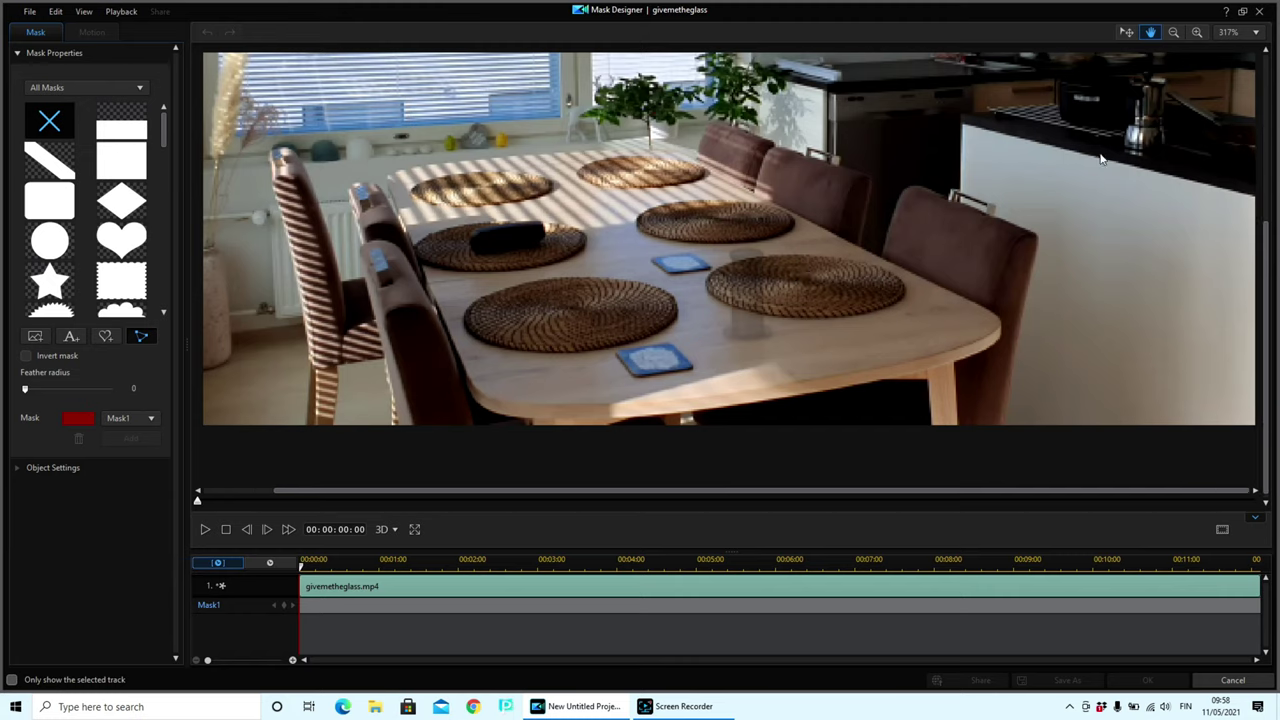
{"action": "left_click", "coordinate": [1126, 35]}
{"action": "left_click", "coordinate": [721, 252]}
{"action": "left_click", "coordinate": [767, 247]}
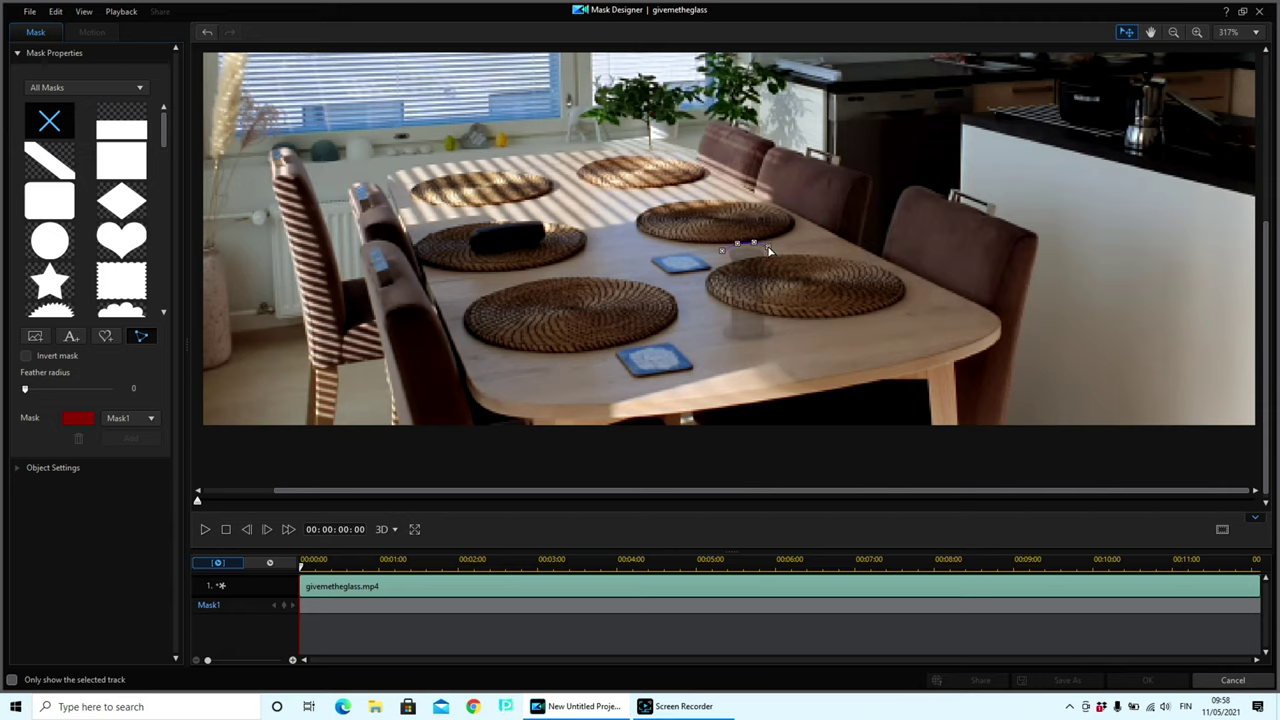
{"action": "left_click", "coordinate": [780, 332]}
{"action": "left_click", "coordinate": [722, 372]}
{"action": "left_click", "coordinate": [717, 331]}
{"action": "left_click", "coordinate": [726, 316]}
{"action": "left_click", "coordinate": [723, 251]}
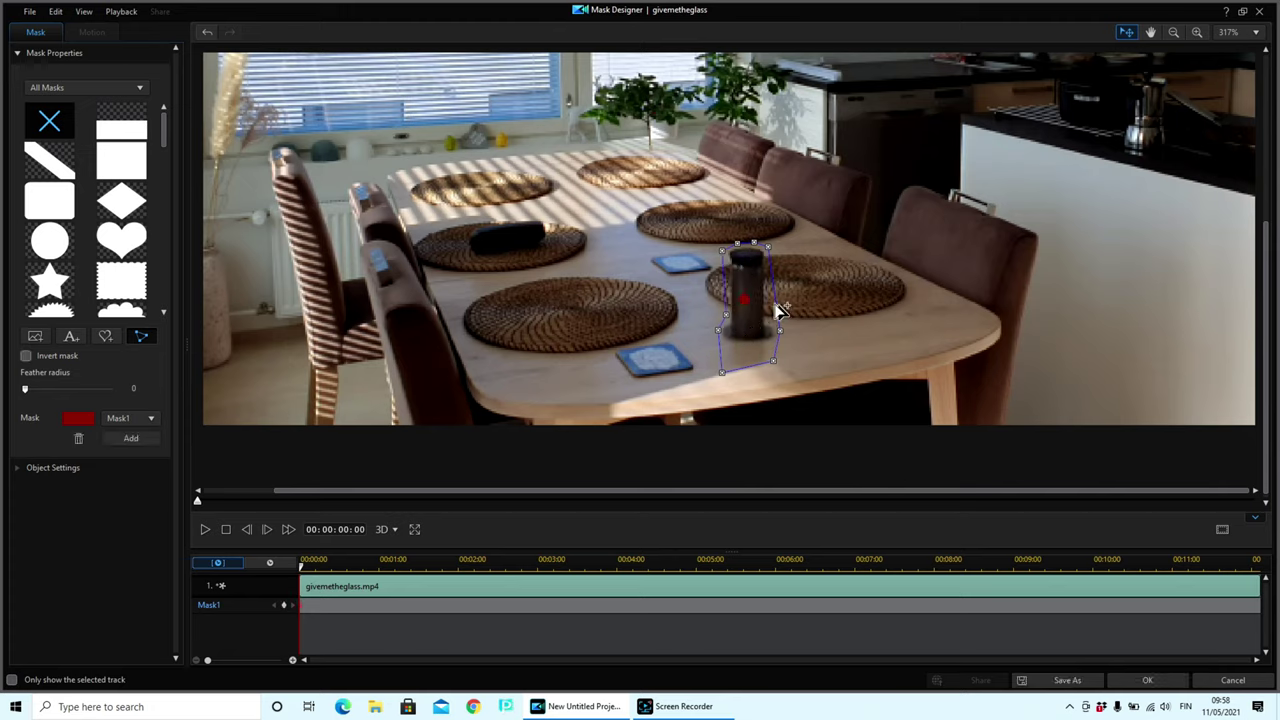
{"action": "left_click", "coordinate": [26, 357]}
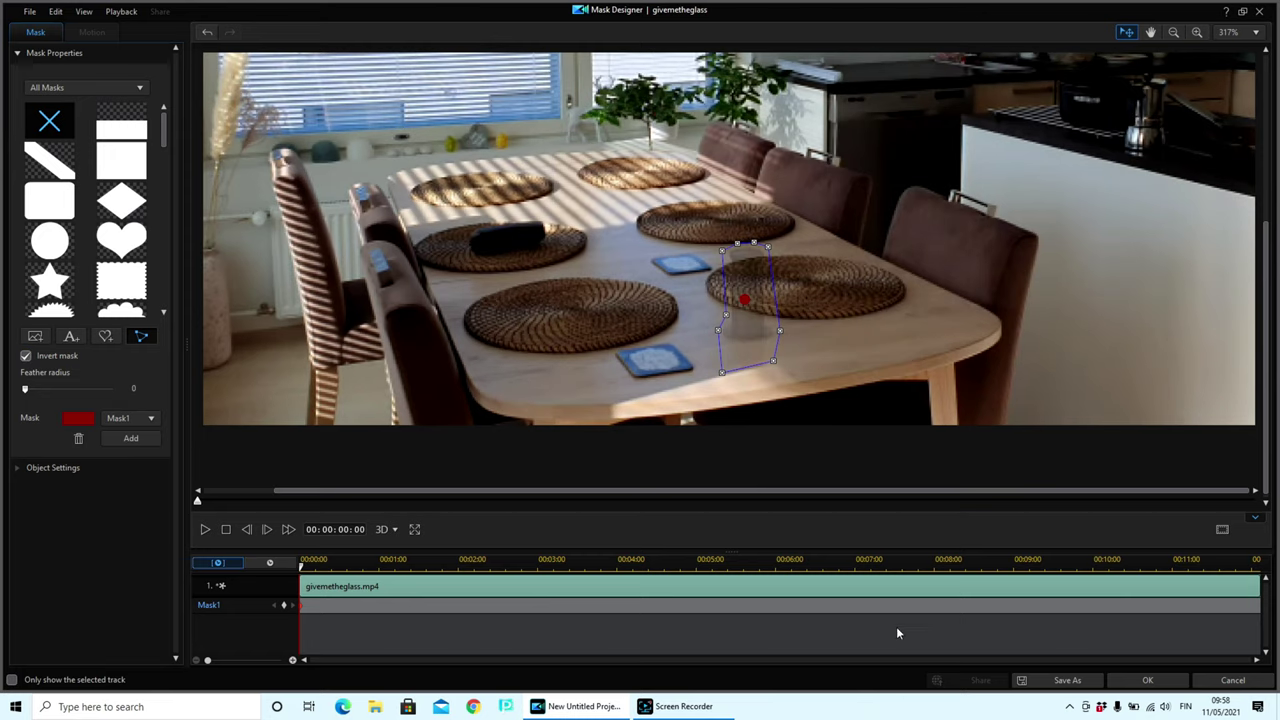
{"action": "left_click", "coordinate": [1147, 681]}
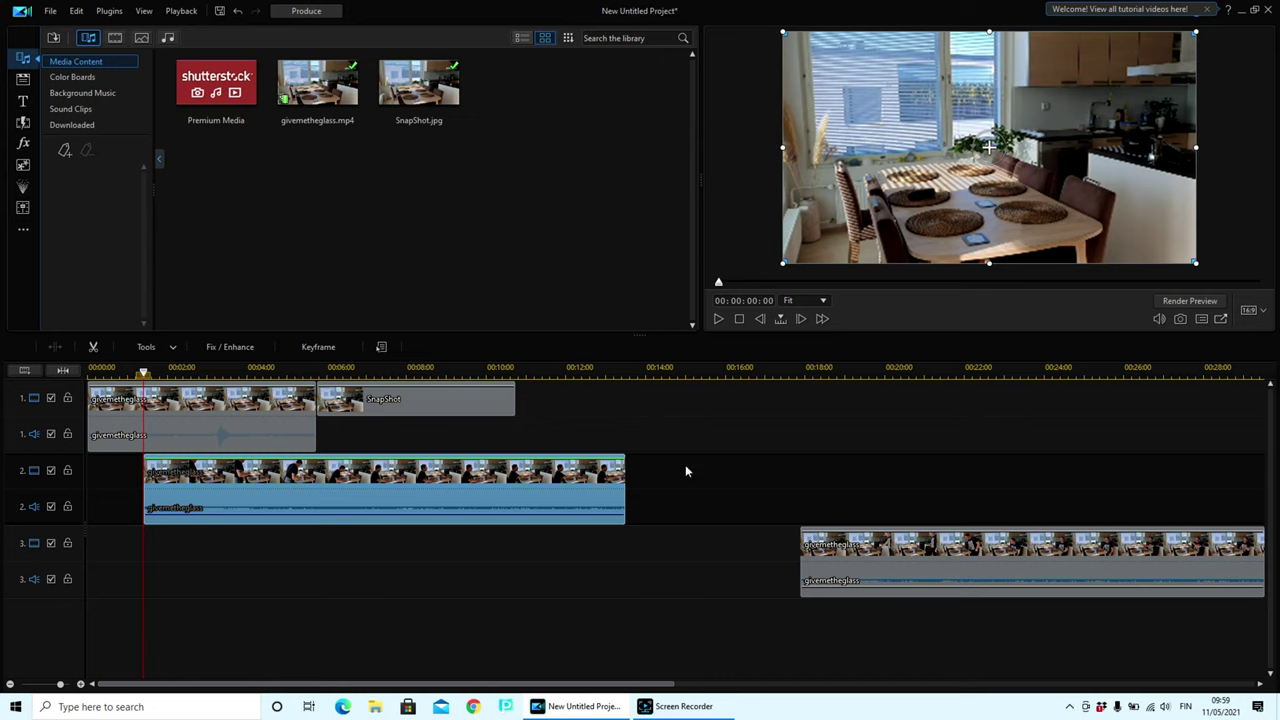
- Extend the SnapShot image on track 1 so it ends together with the track 2 clip
{"action": "left_click_drag", "start_coordinate": [144, 375], "coordinate": [500, 358]}
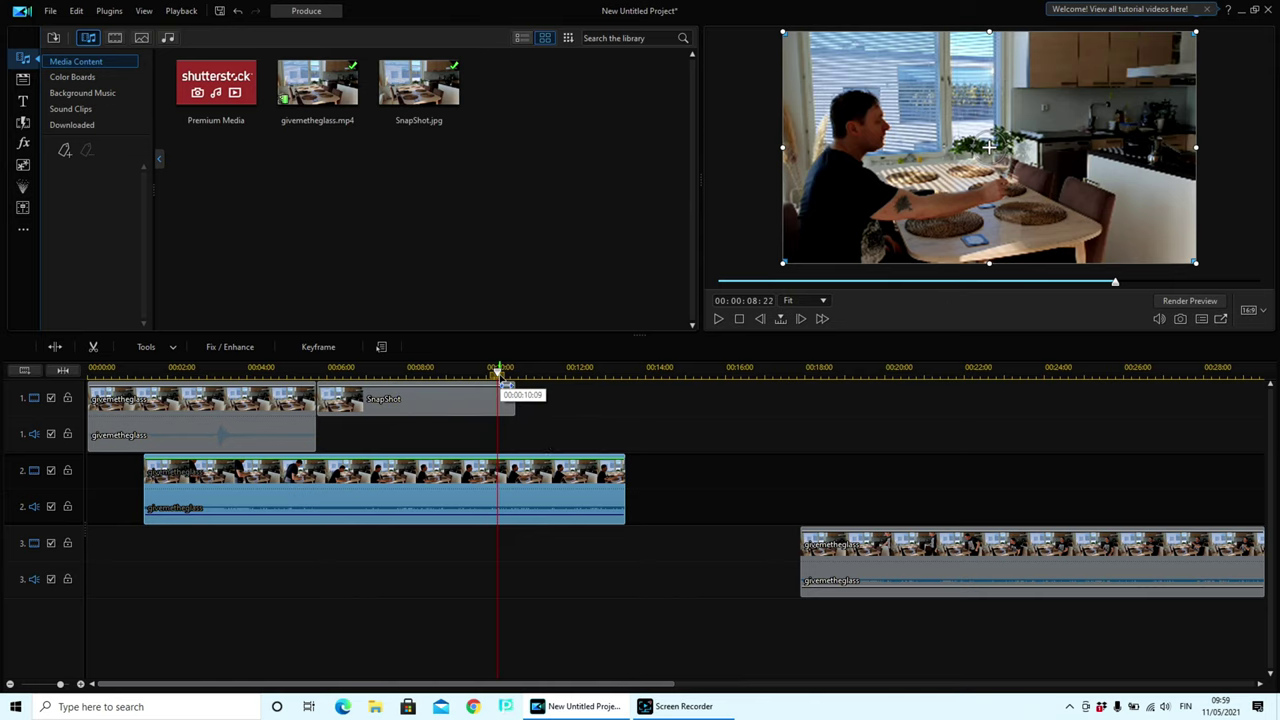
{"action": "mouse_move", "coordinate": [498, 372]}
{"action": "left_mouse_down"}
{"action": "mouse_move", "coordinate": [523, 376]}
{"action": "mouse_move", "coordinate": [491, 372]}
{"action": "left_mouse_up"}
{"action": "left_click", "coordinate": [485, 488]}
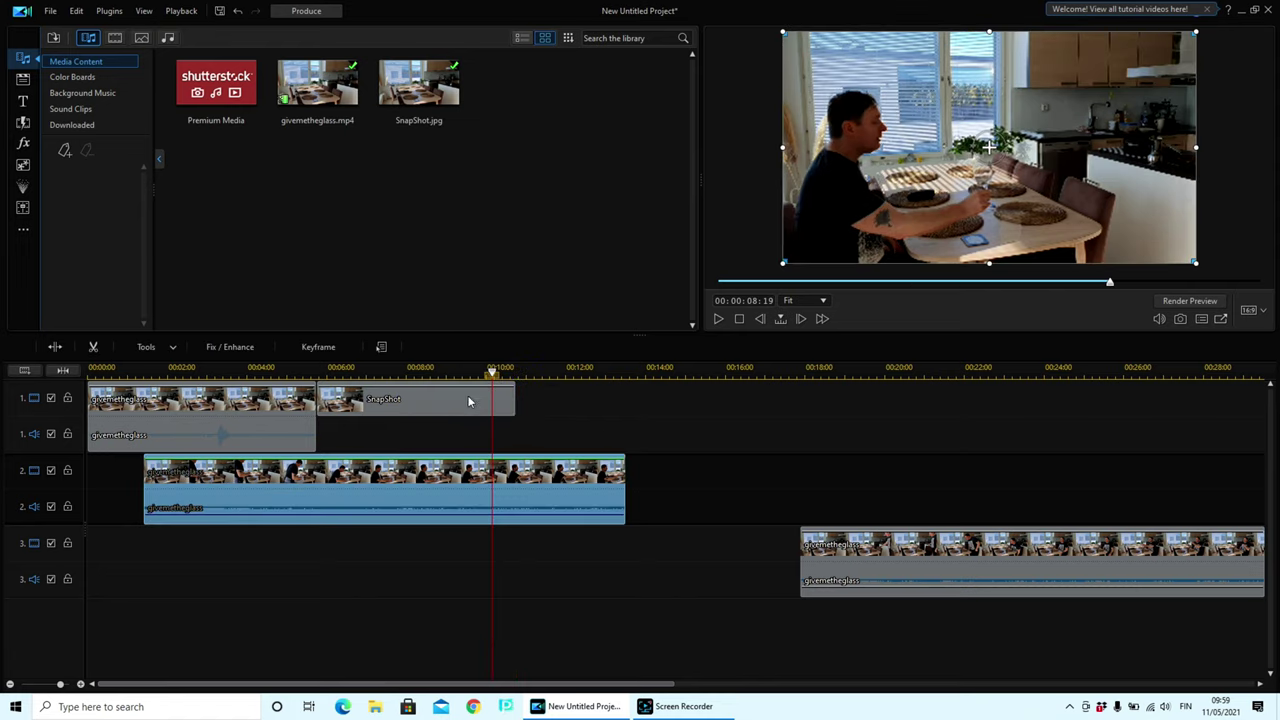
{"action": "left_click", "coordinate": [459, 410]}
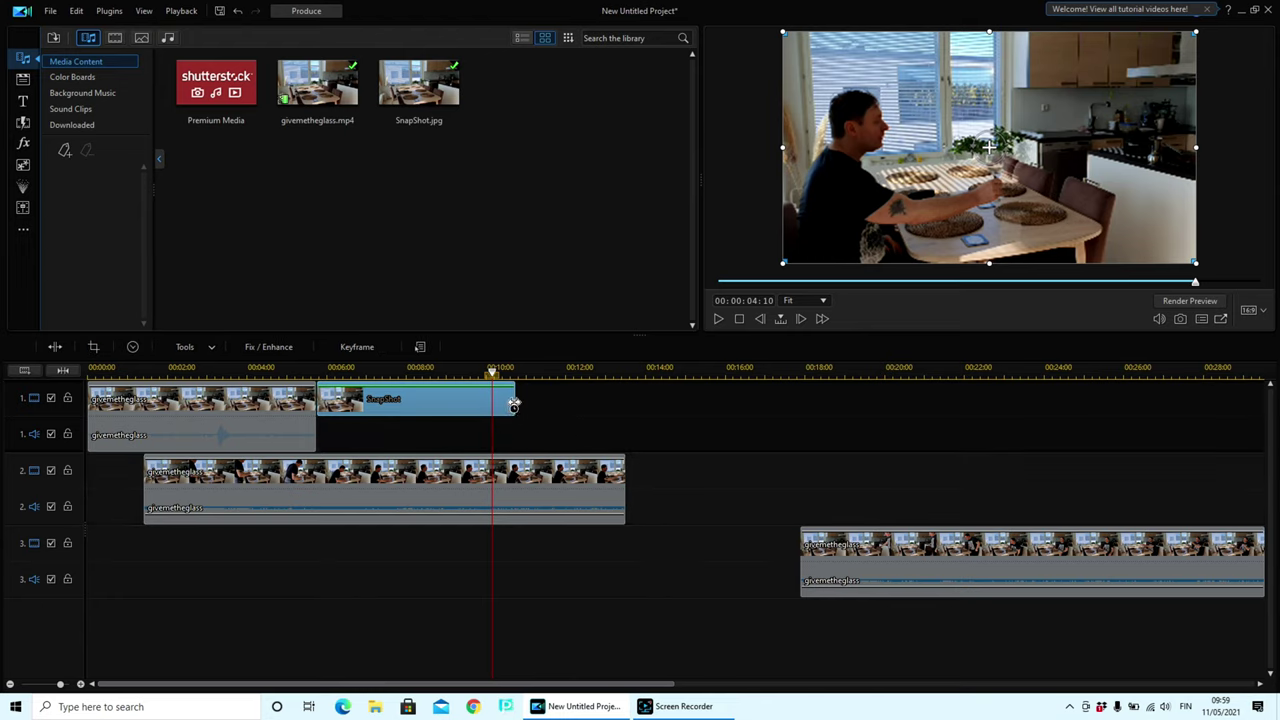
{"action": "left_click_drag", "start_coordinate": [513, 405], "coordinate": [625, 397]}
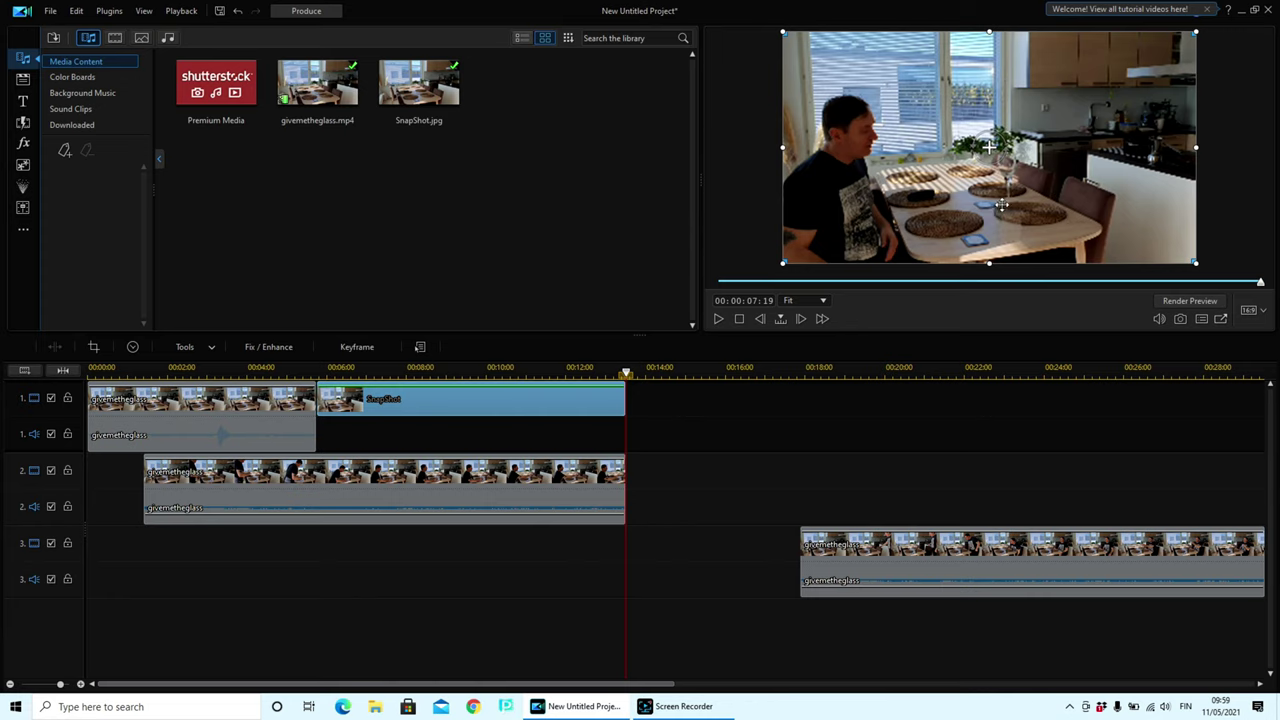
- Reopen the track 2 clip's mask where the hand reaches it and keyframe its upper corner points away from the hand at 00:00:08:16
{"action": "left_click", "coordinate": [619, 372]}
{"action": "left_click_drag", "start_coordinate": [619, 375], "coordinate": [490, 381]}
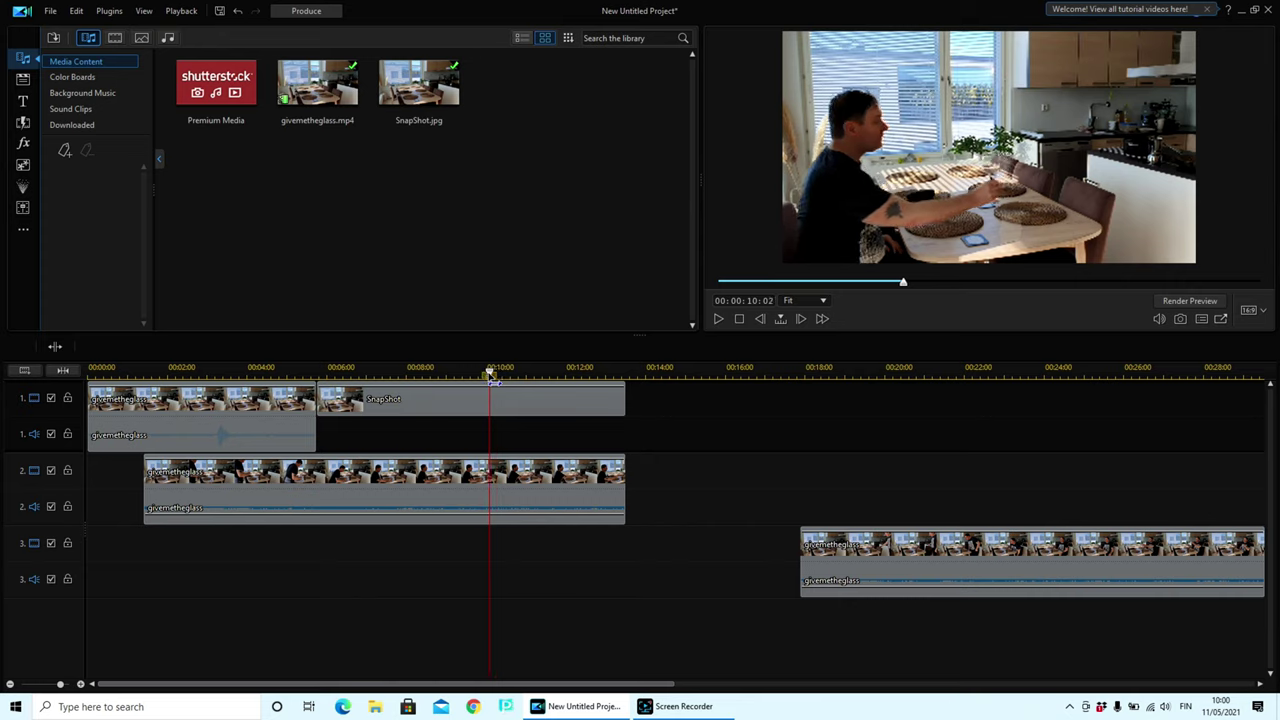
{"action": "left_click", "coordinate": [492, 398]}
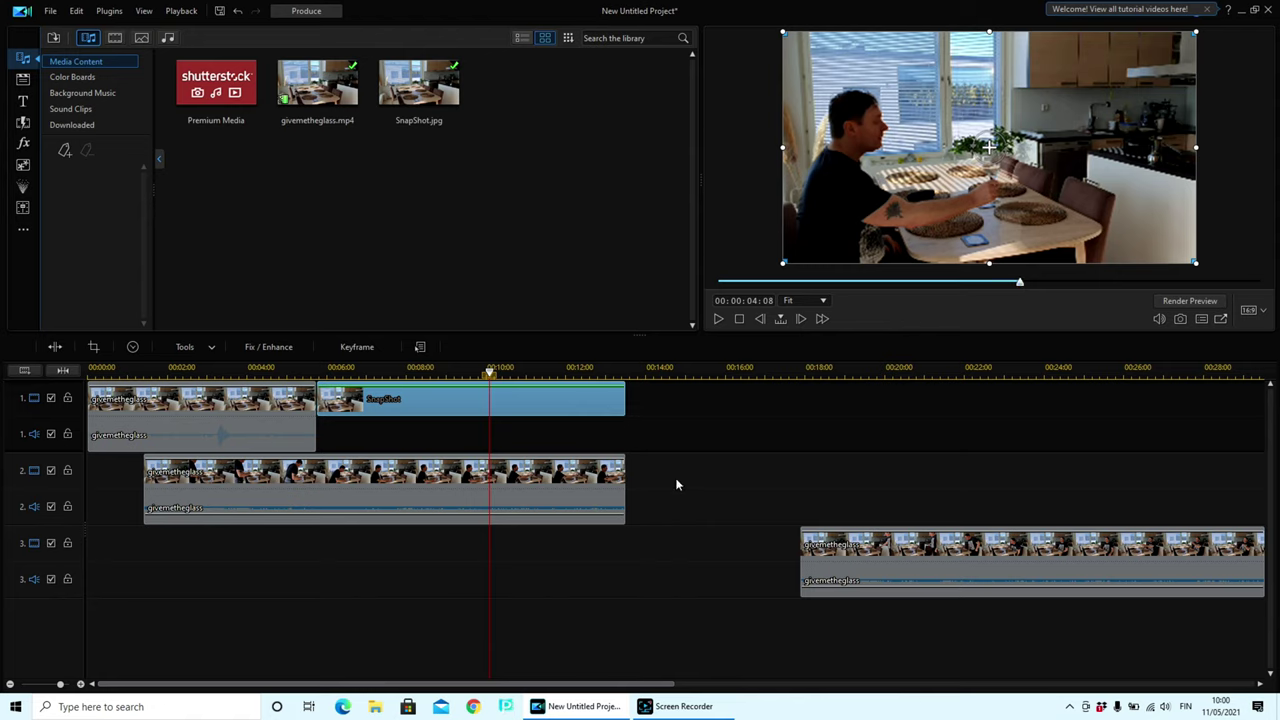
{"action": "left_click", "coordinate": [430, 496]}
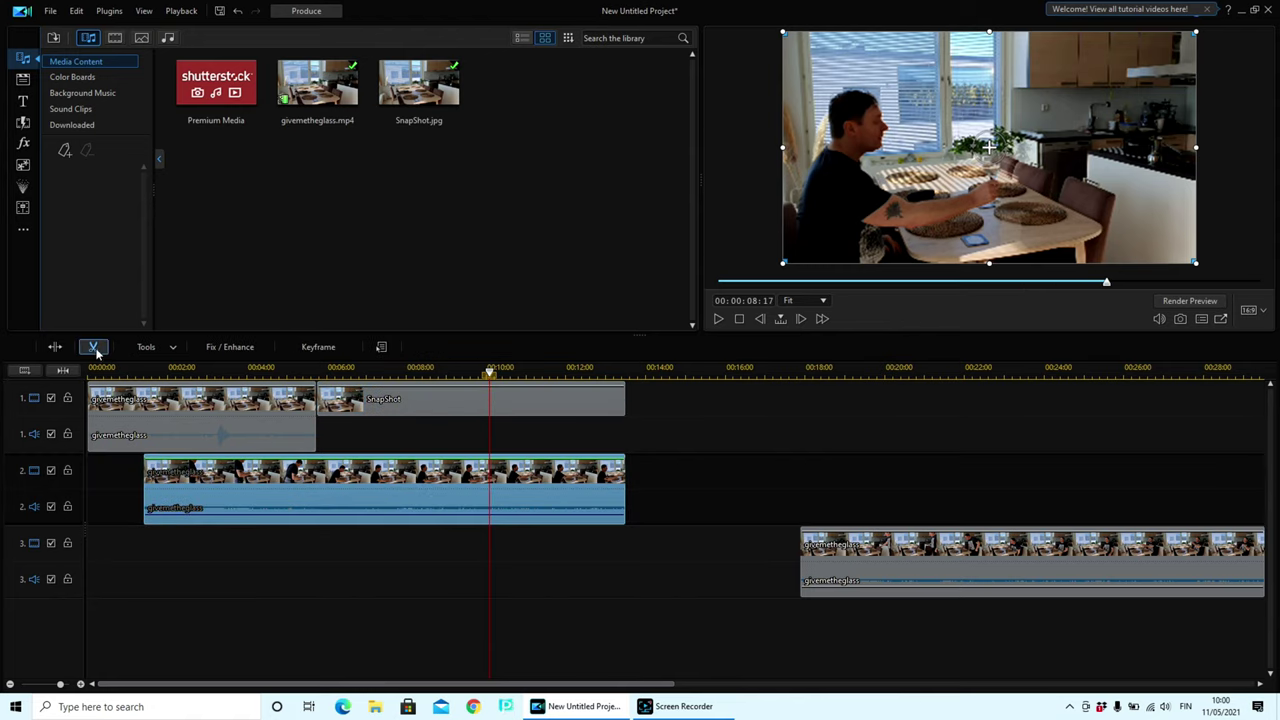
{"action": "left_click", "coordinate": [146, 347]}
{"action": "left_click", "coordinate": [168, 375]}
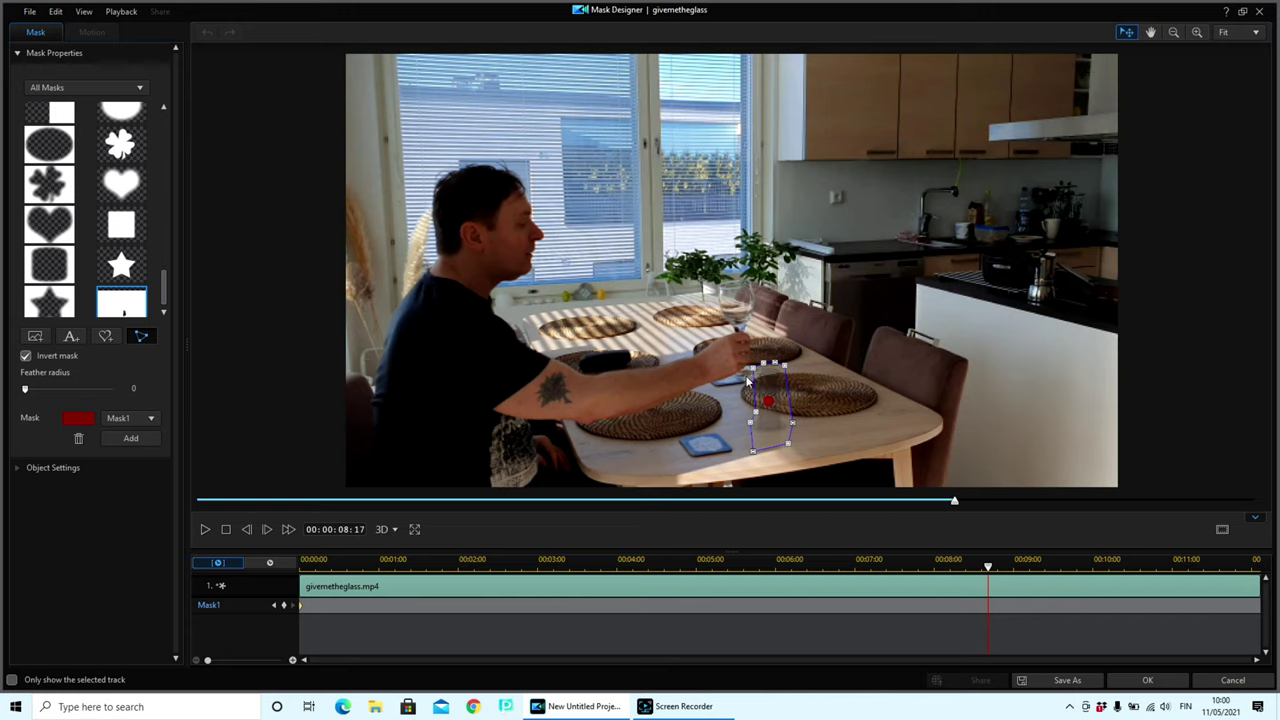
{"action": "left_click", "coordinate": [249, 530]}
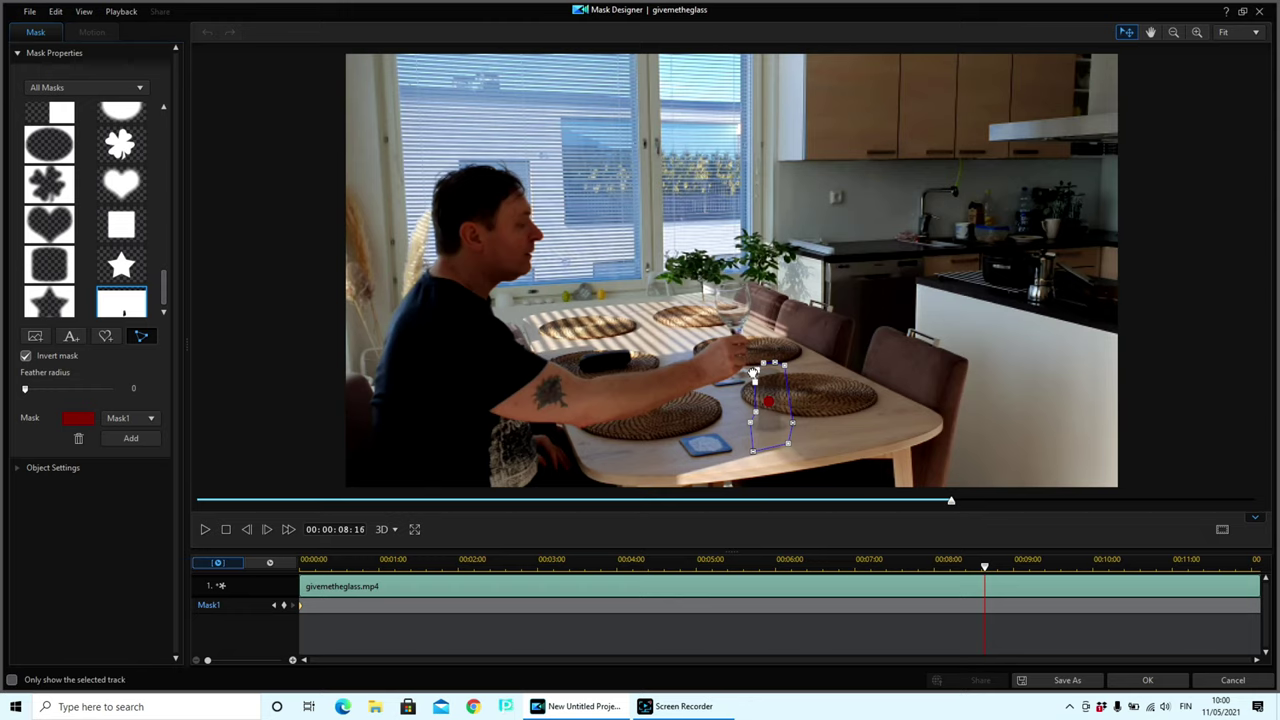
{"action": "left_click_drag", "start_coordinate": [754, 374], "coordinate": [757, 376]}
- Keyframe the mask's upper points frame by frame from 00:00:08:17 to 00:00:08:22 so they follow the edge of the hand and glass
{"action": "left_click", "coordinate": [267, 531]}
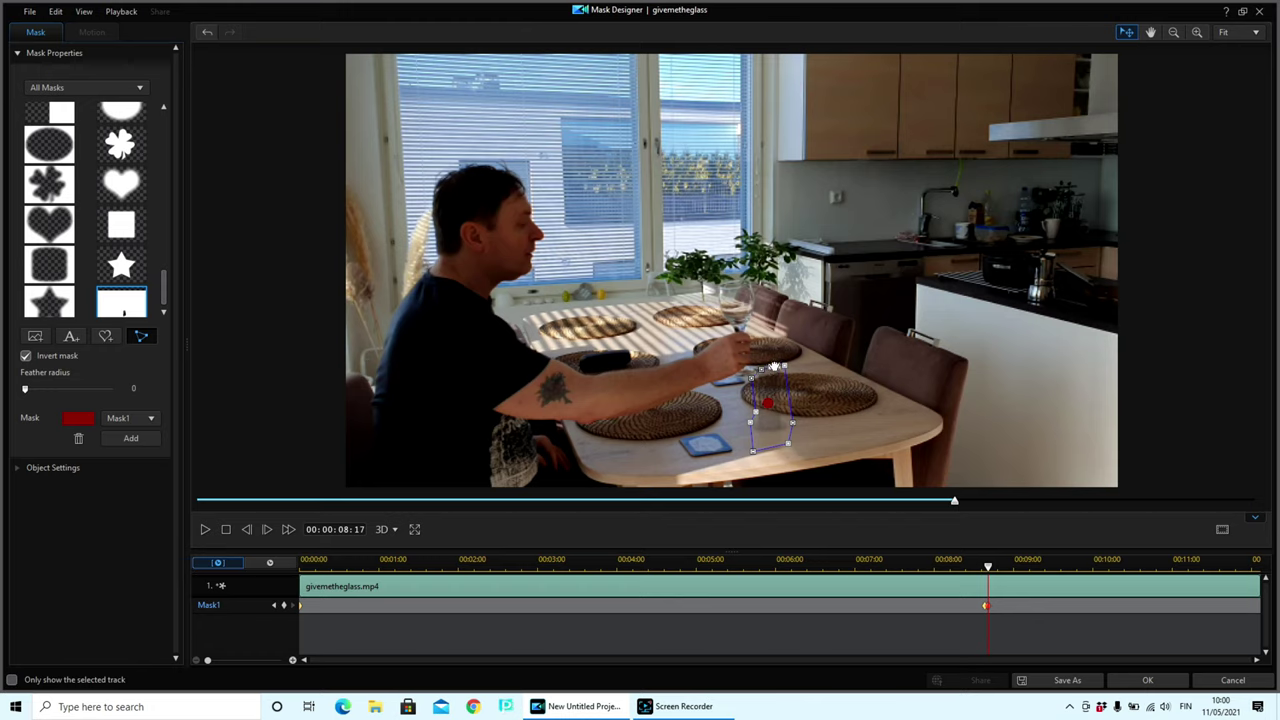
{"action": "left_click", "coordinate": [266, 531]}
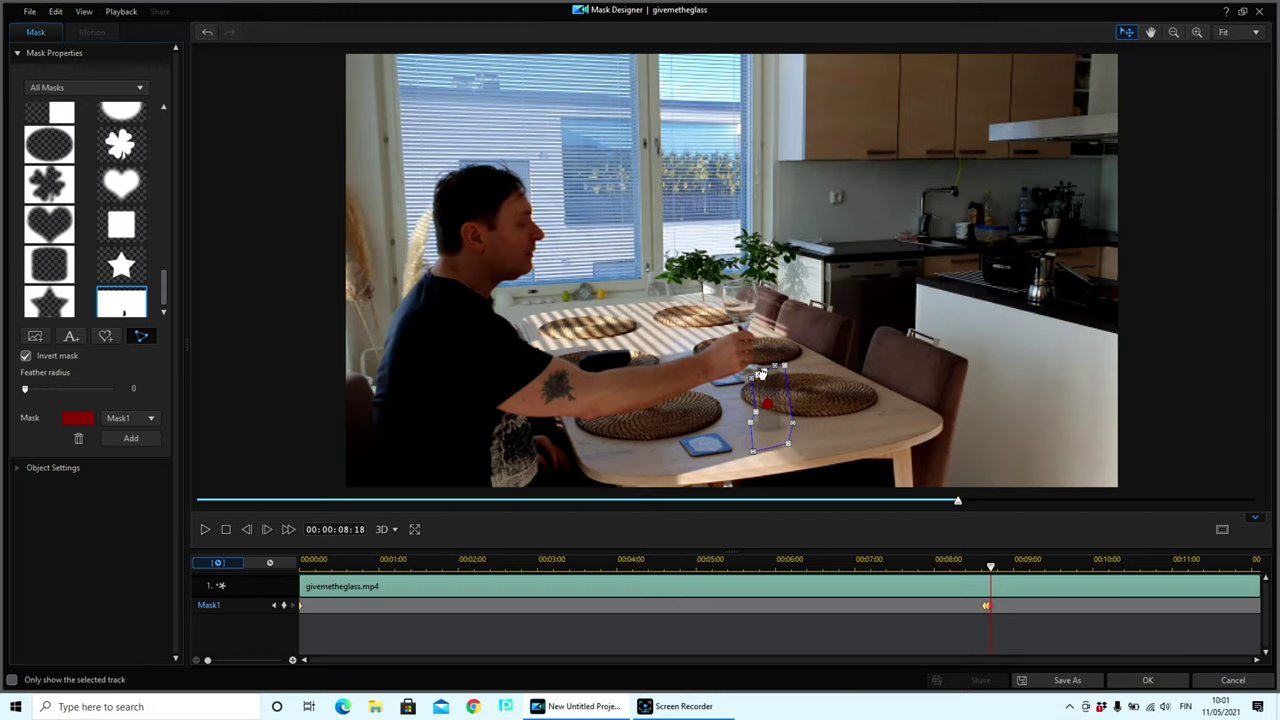
{"action": "left_click", "coordinate": [267, 530]}
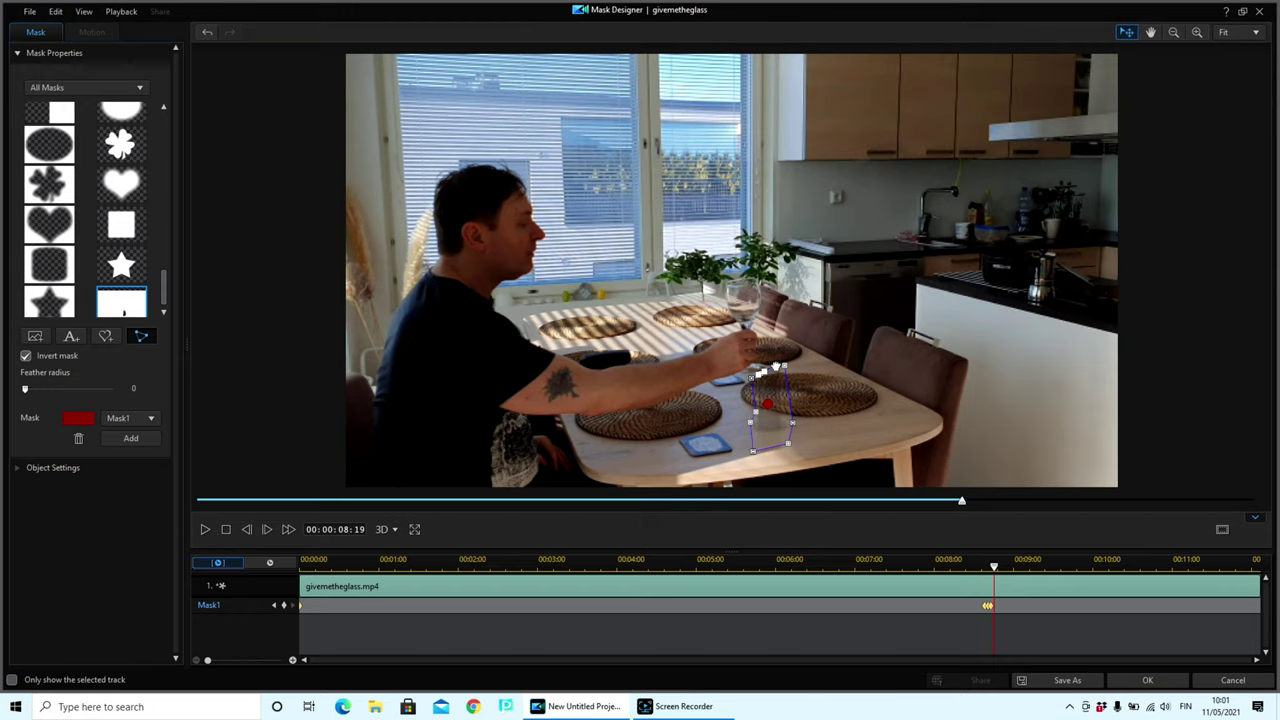
{"action": "left_click", "coordinate": [267, 530]}
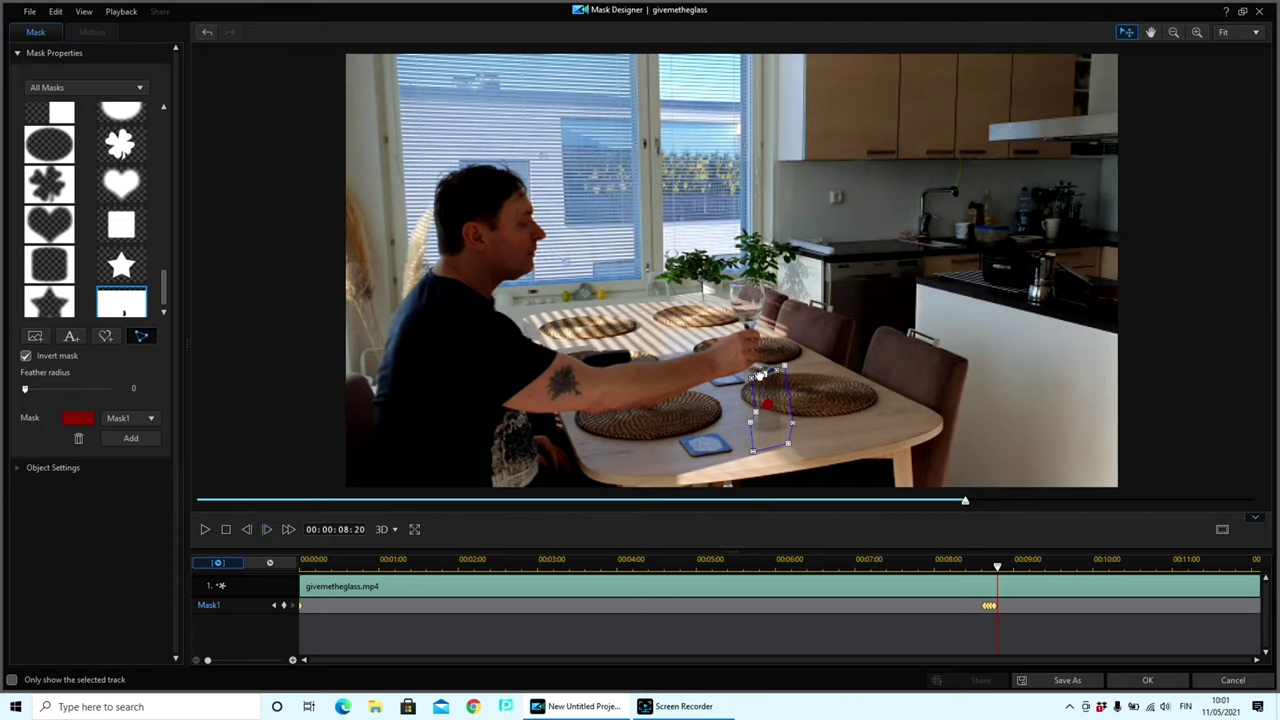
{"action": "left_click", "coordinate": [789, 397]}
{"action": "left_click", "coordinate": [267, 532]}
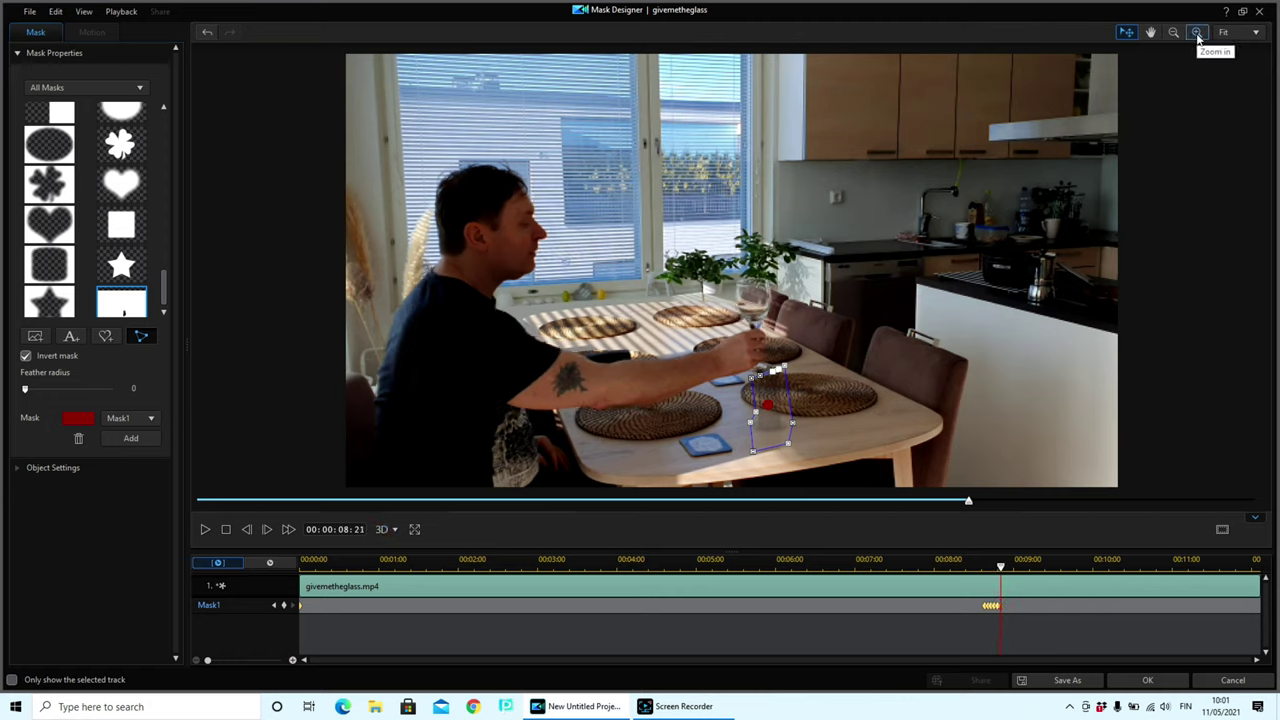
{"action": "left_click", "coordinate": [267, 530]}
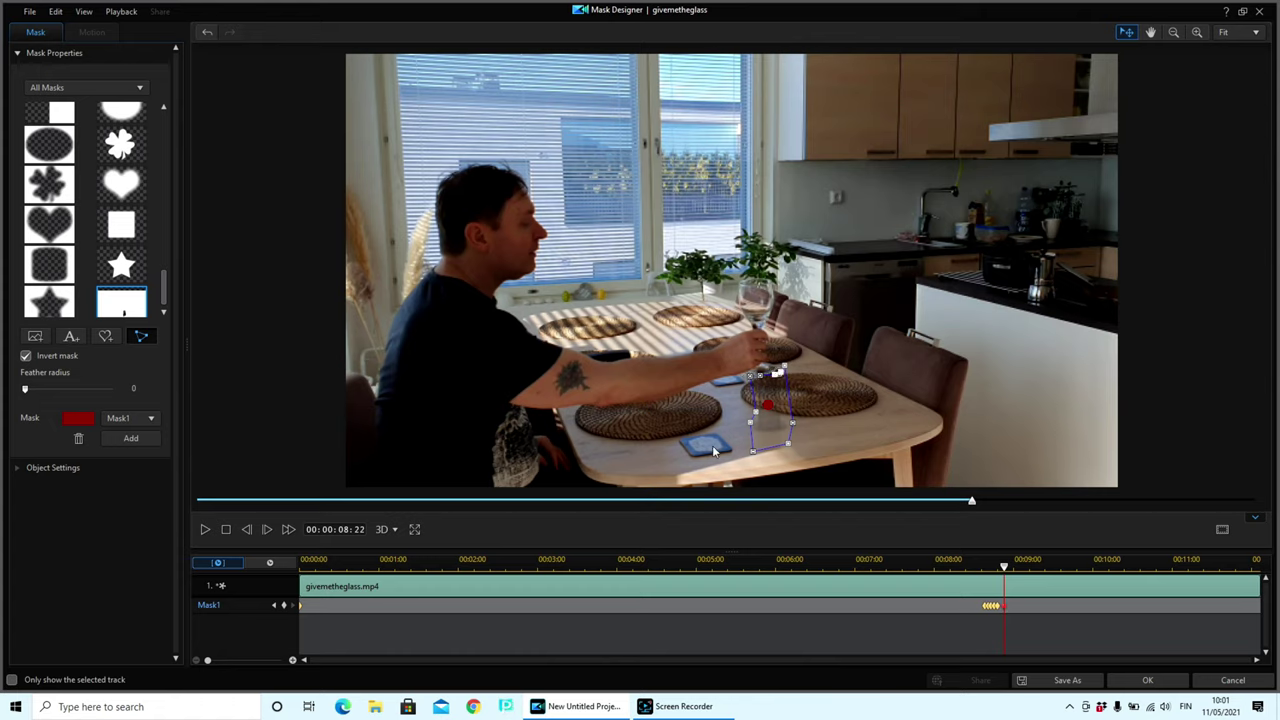
- Adjust the mask's upper points under the hand at 00:00:09:01 and 00:00:09:06 to add two more keyframes
{"action": "left_click", "coordinate": [267, 531]}
{"action": "left_click", "coordinate": [267, 531]}
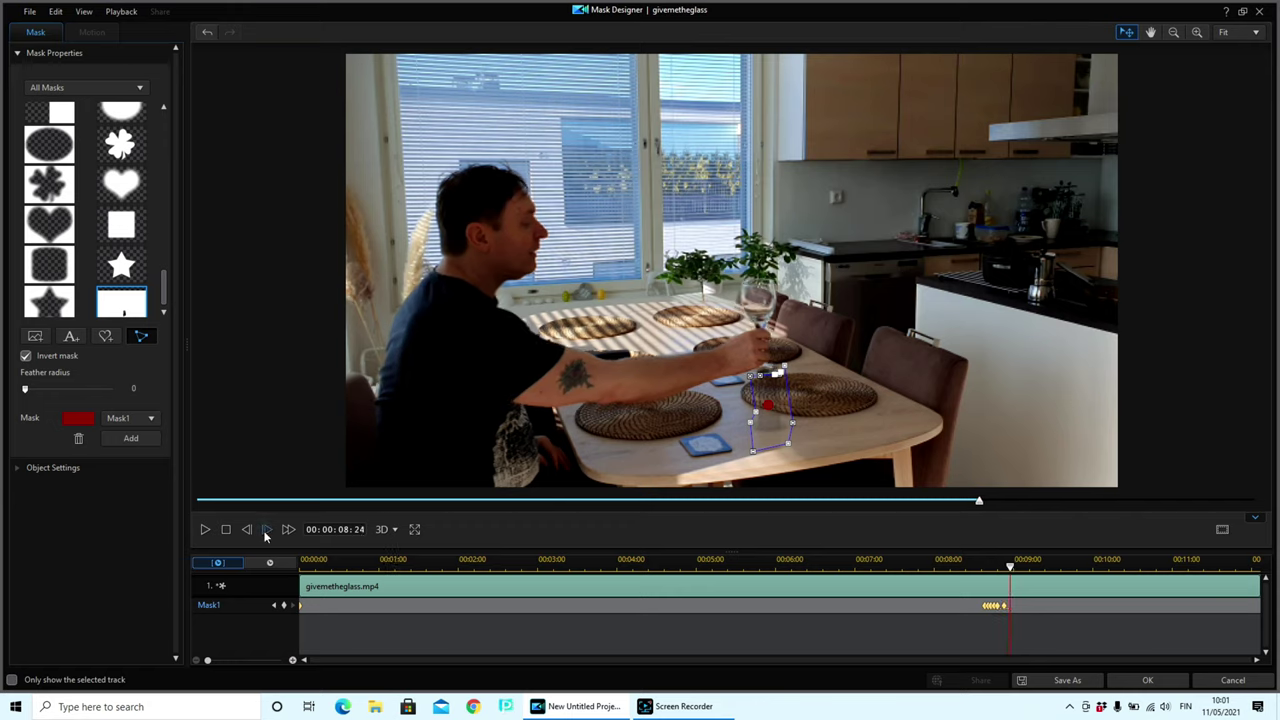
{"action": "left_click", "coordinate": [267, 531]}
{"action": "left_click", "coordinate": [267, 531]}
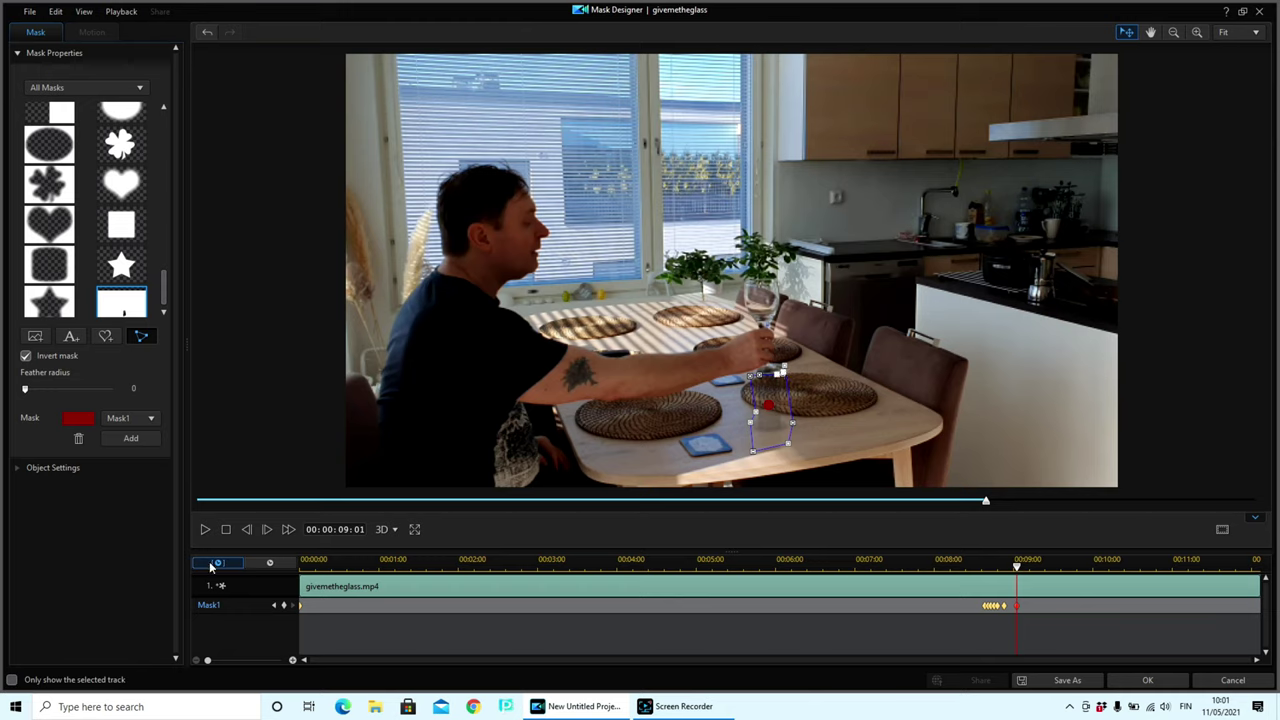
{"action": "left_click", "coordinate": [268, 530]}
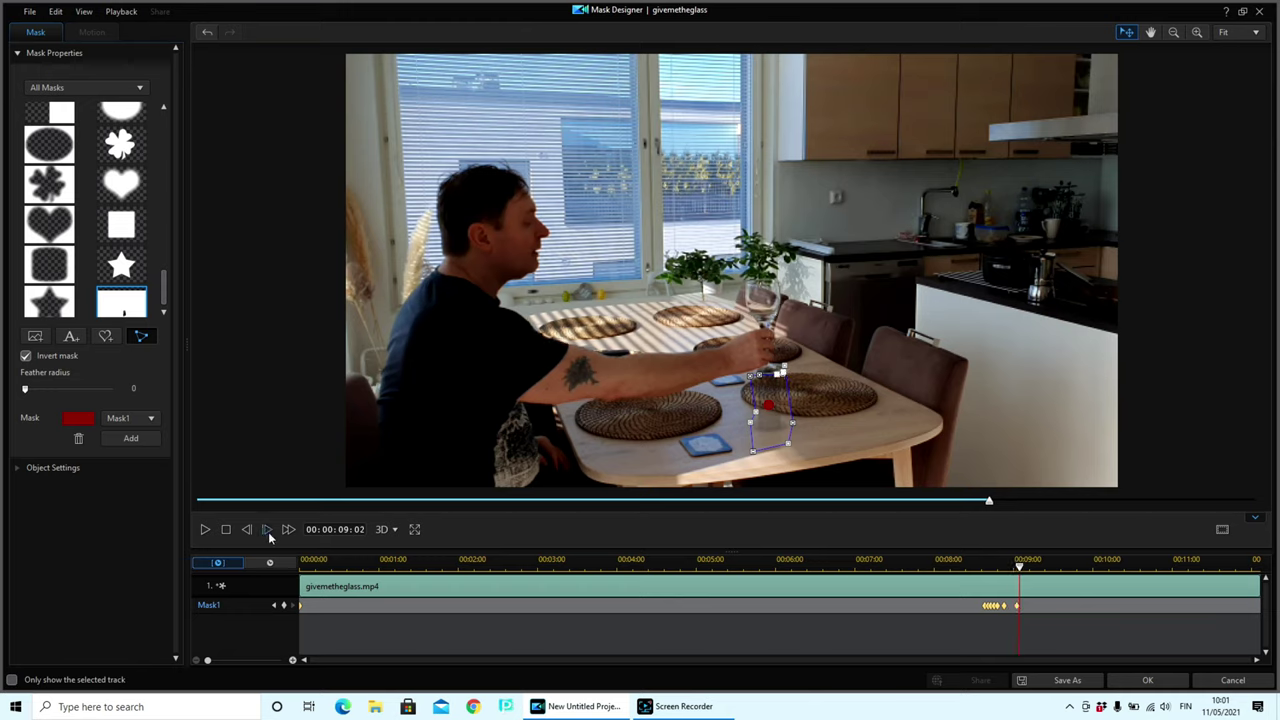
{"action": "left_click", "coordinate": [268, 530]}
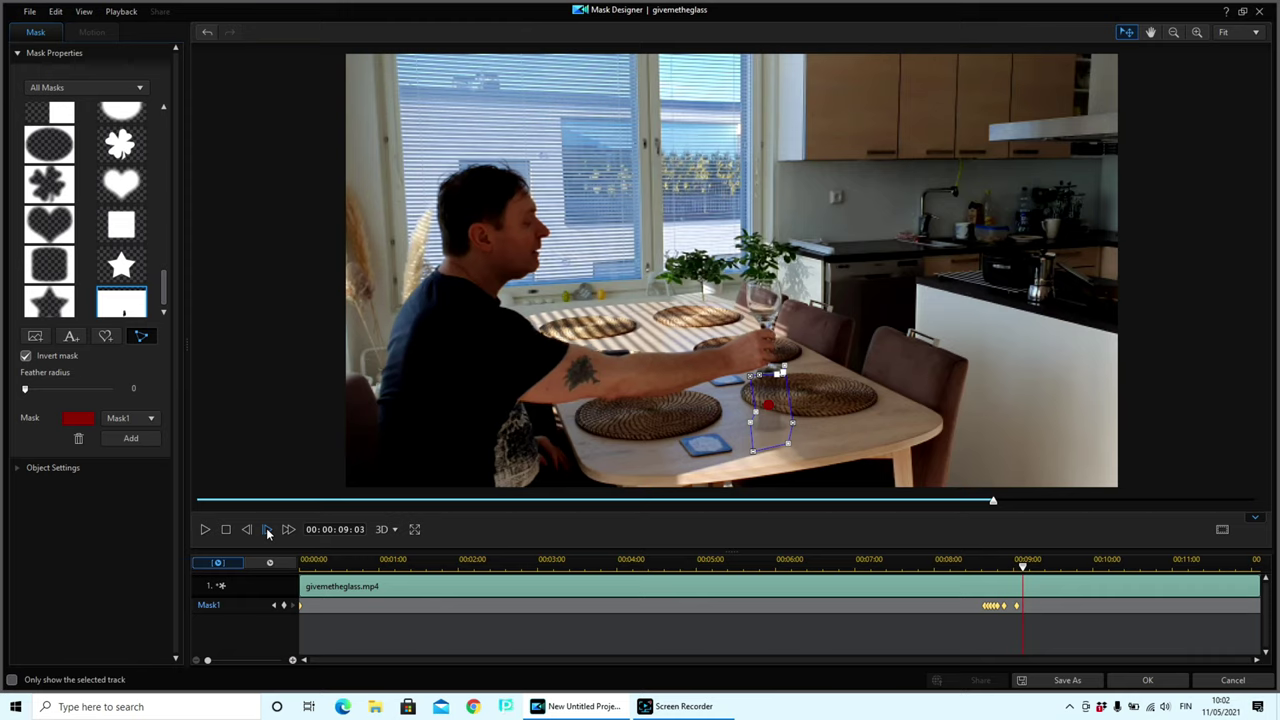
{"action": "left_click", "coordinate": [268, 530]}
{"action": "left_click", "coordinate": [268, 530]}
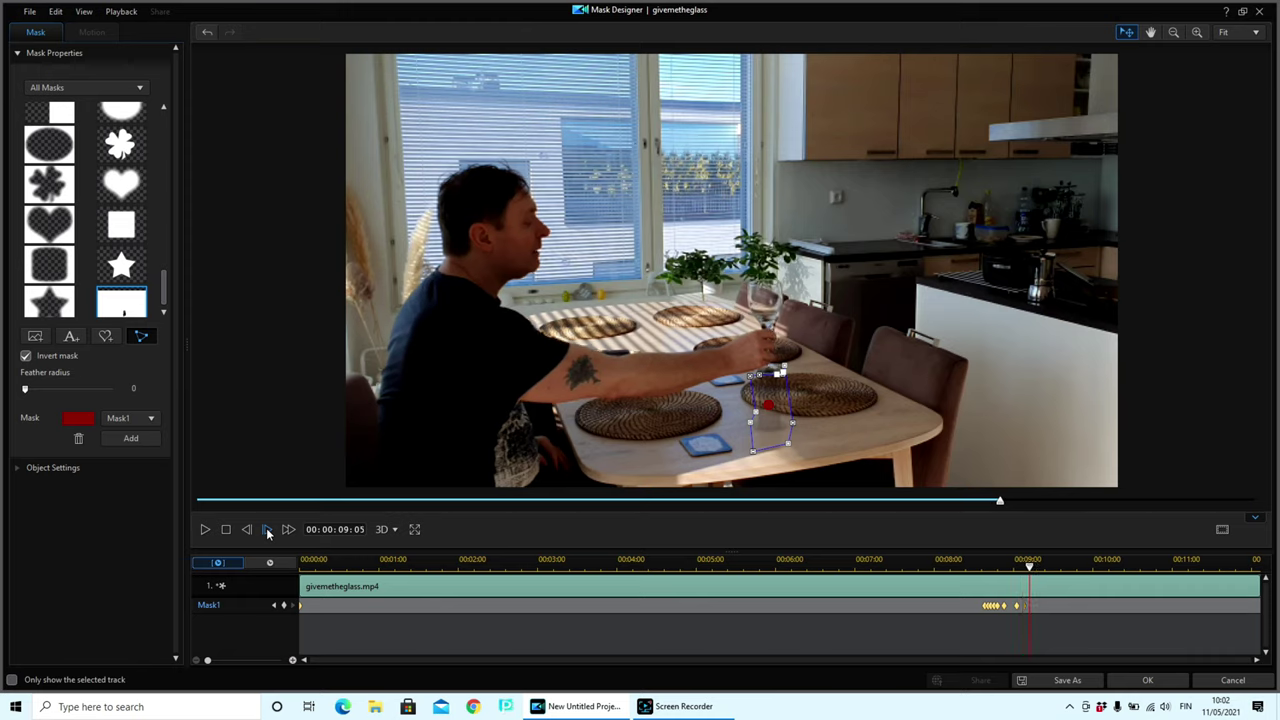
{"action": "left_click", "coordinate": [268, 530]}
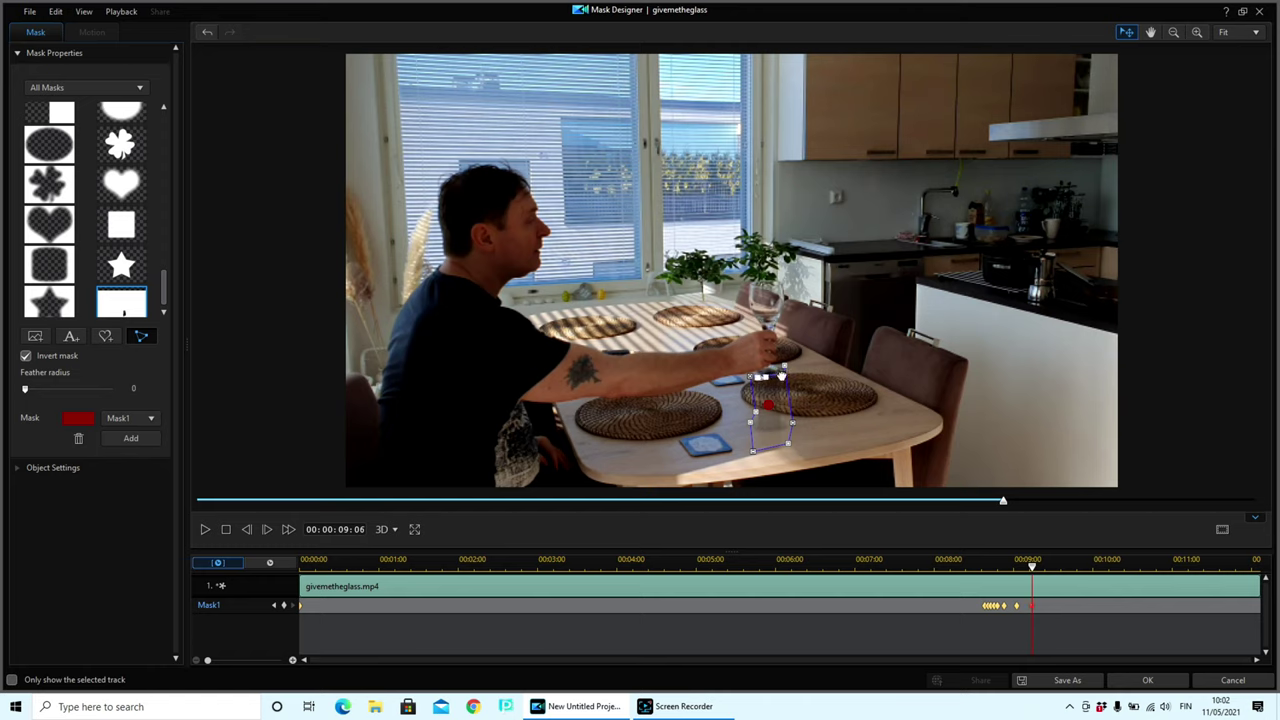
- Check the mask frame by frame up to 00:00:09:22 and apply it to the track 2 clip
{"action": "left_click", "coordinate": [267, 531]}
{"action": "left_click", "coordinate": [267, 531]}
{"action": "left_click", "coordinate": [267, 531]}
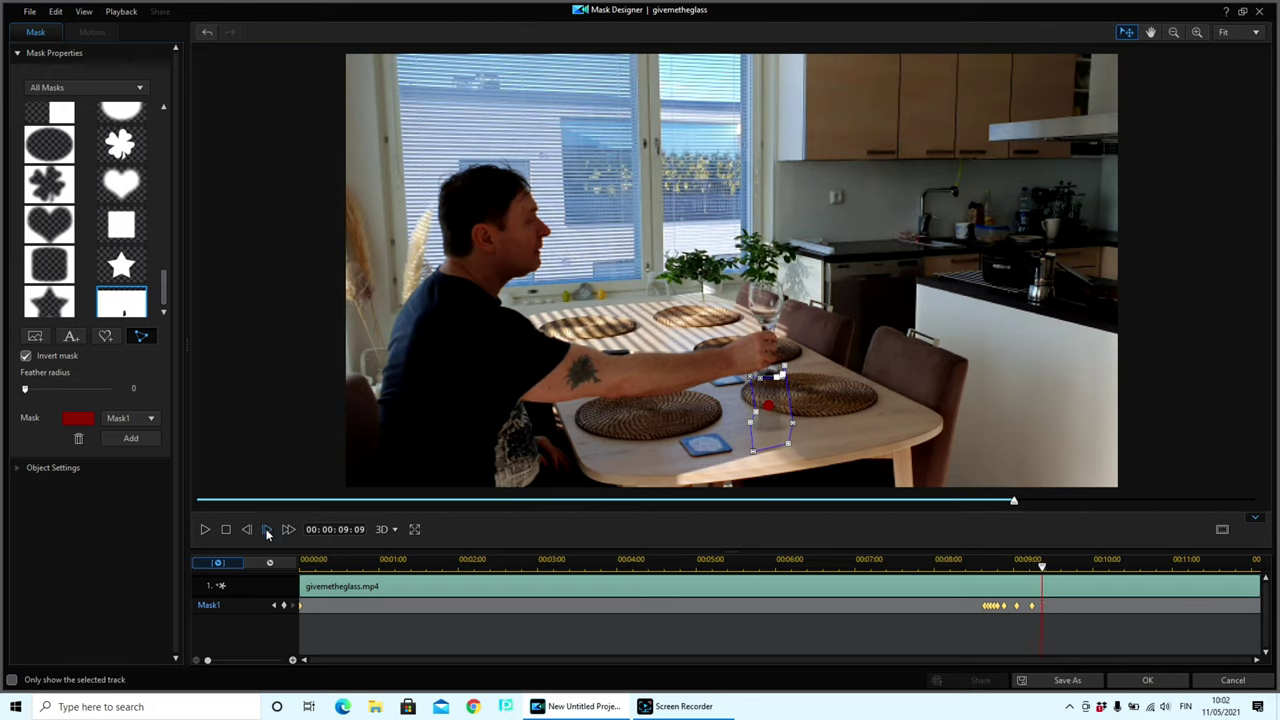
{"action": "left_click", "coordinate": [267, 531]}
{"action": "left_click", "coordinate": [267, 531]}
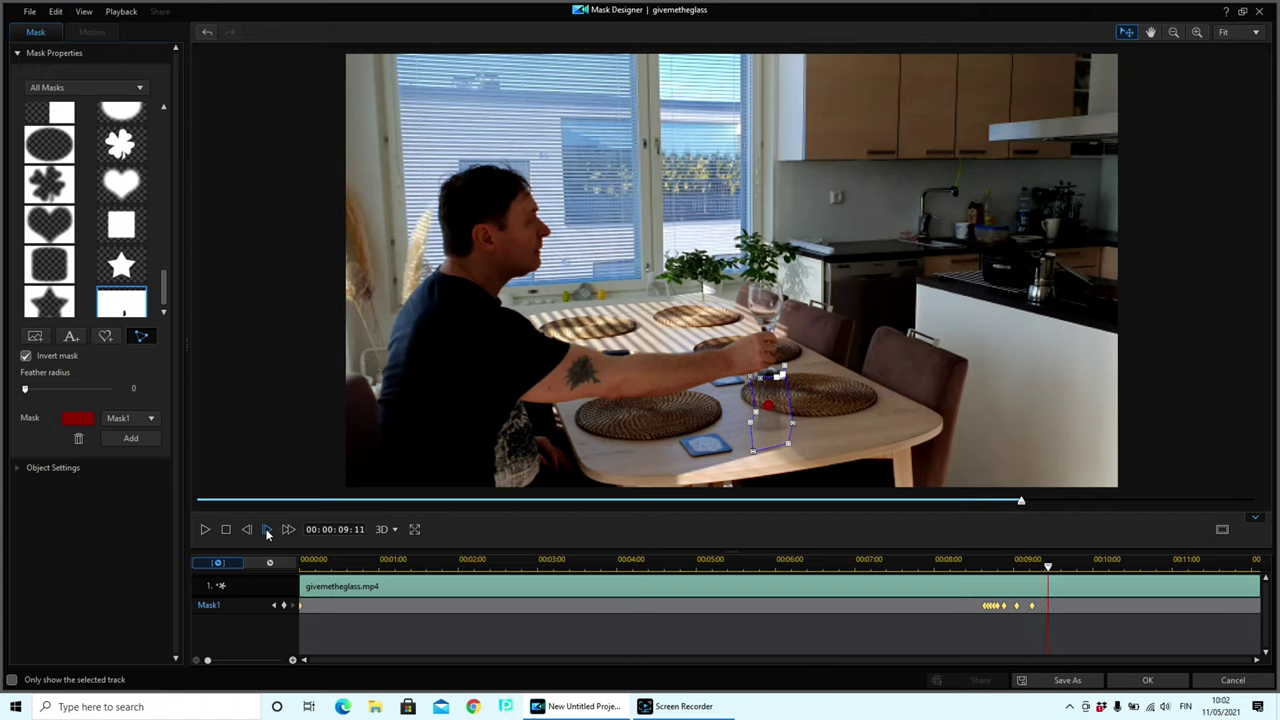
{"action": "left_click", "coordinate": [267, 531]}
{"action": "left_click", "coordinate": [267, 531]}
{"action": "left_click", "coordinate": [267, 531]}
{"action": "left_click", "coordinate": [267, 531]}
{"action": "left_click", "coordinate": [267, 531]}
{"action": "left_click", "coordinate": [267, 531]}
{"action": "left_click", "coordinate": [267, 531]}
{"action": "left_click", "coordinate": [267, 531]}
{"action": "left_click", "coordinate": [267, 531]}
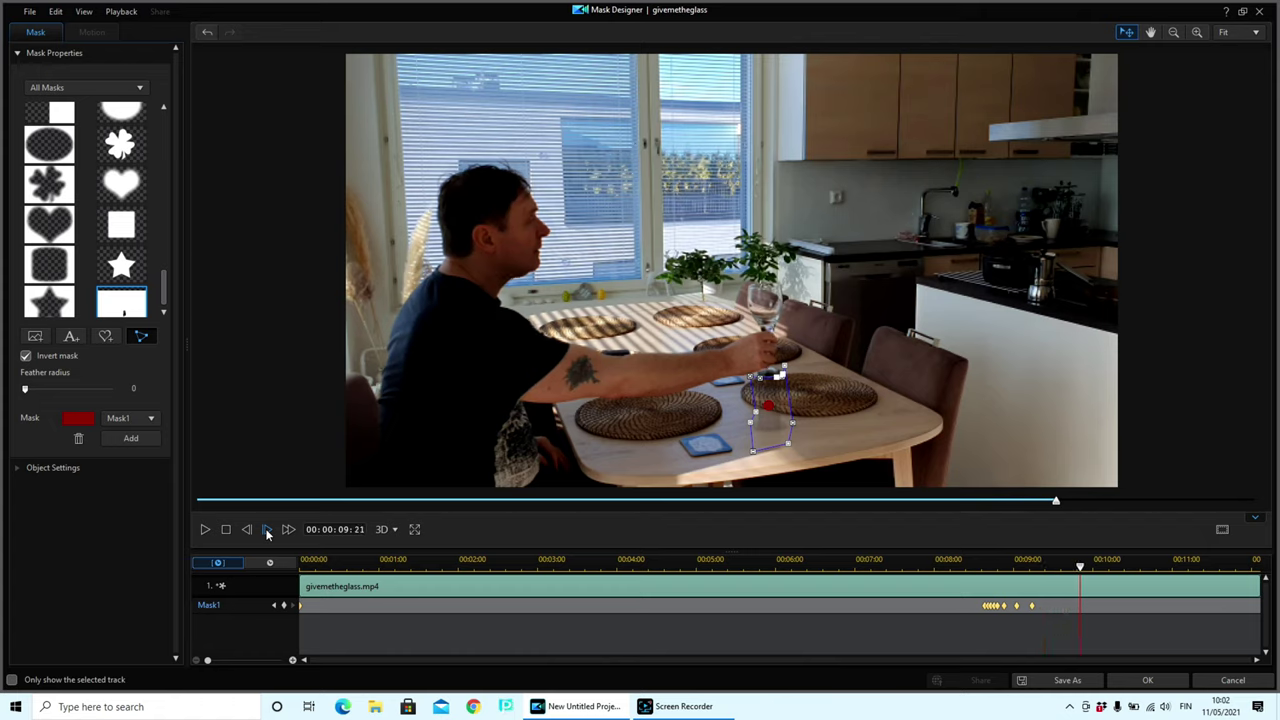
{"action": "left_click", "coordinate": [267, 531]}
{"action": "left_click", "coordinate": [267, 531]}
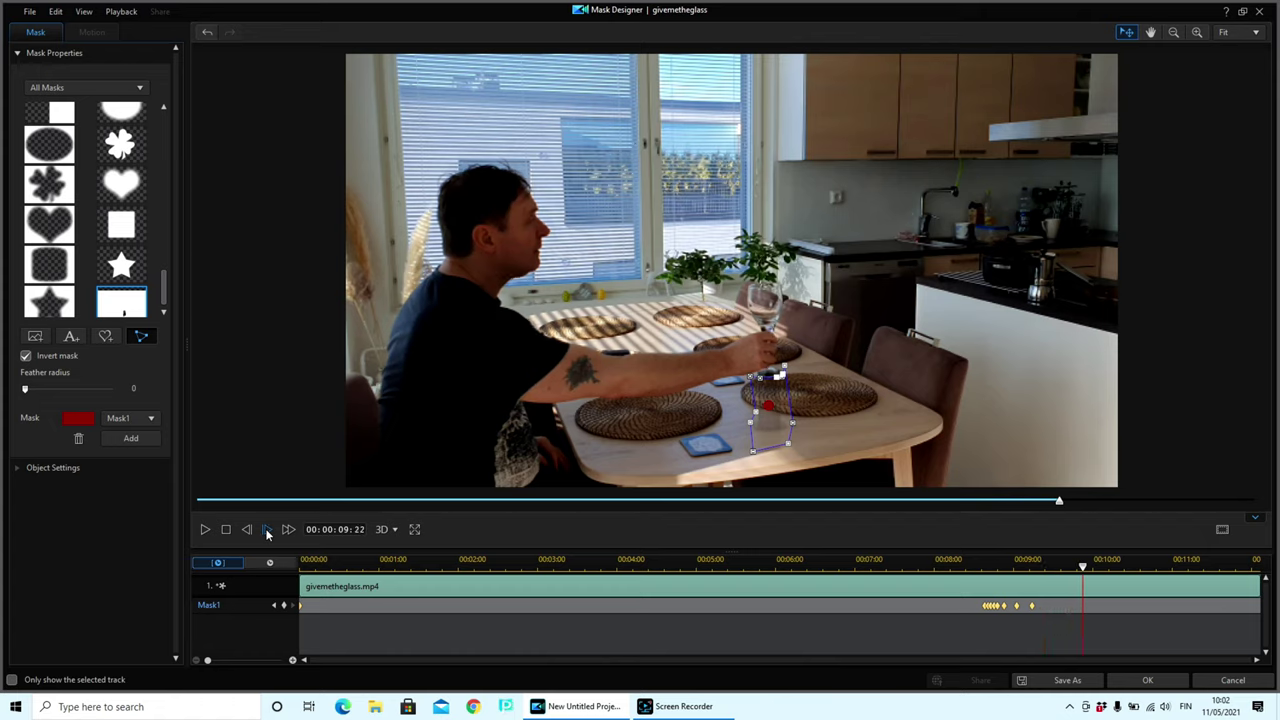
{"action": "left_click", "coordinate": [1148, 681]}
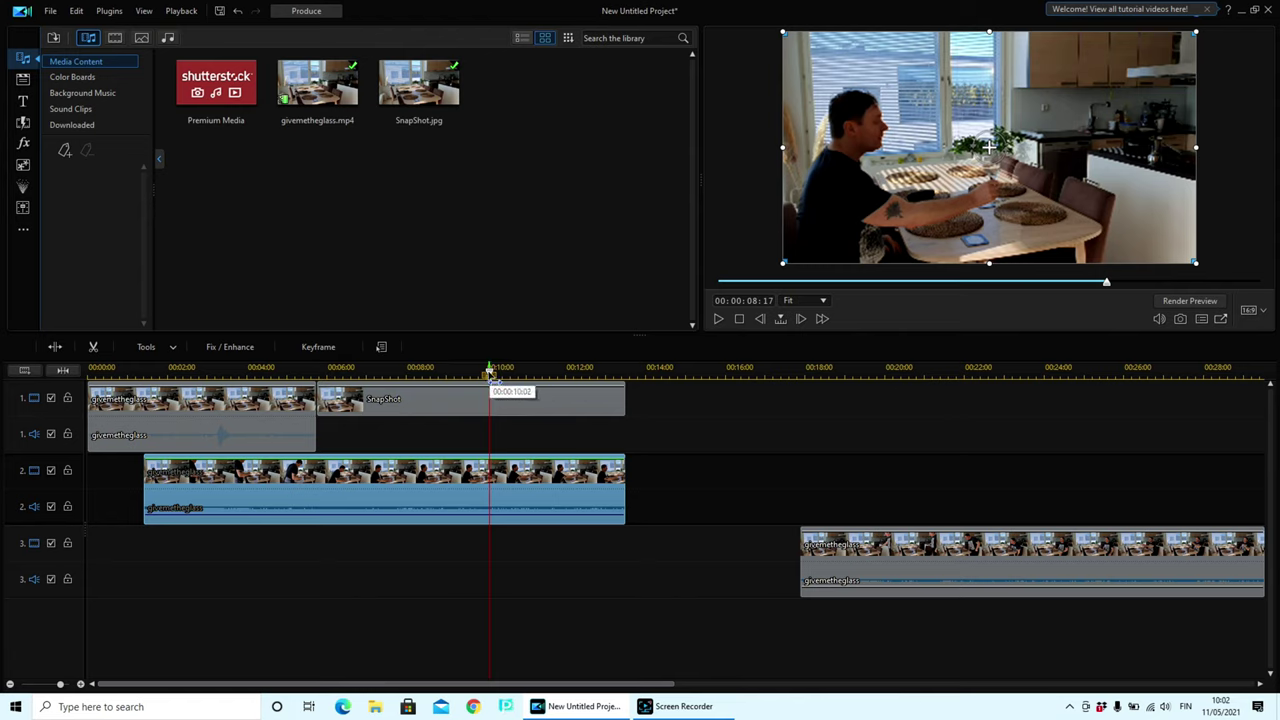
- Move the track 3 clip earlier on the timeline so it starts at 00:00:04:01 and overlaps the track 2 clip
{"action": "left_click_drag", "start_coordinate": [491, 368], "coordinate": [357, 372]}
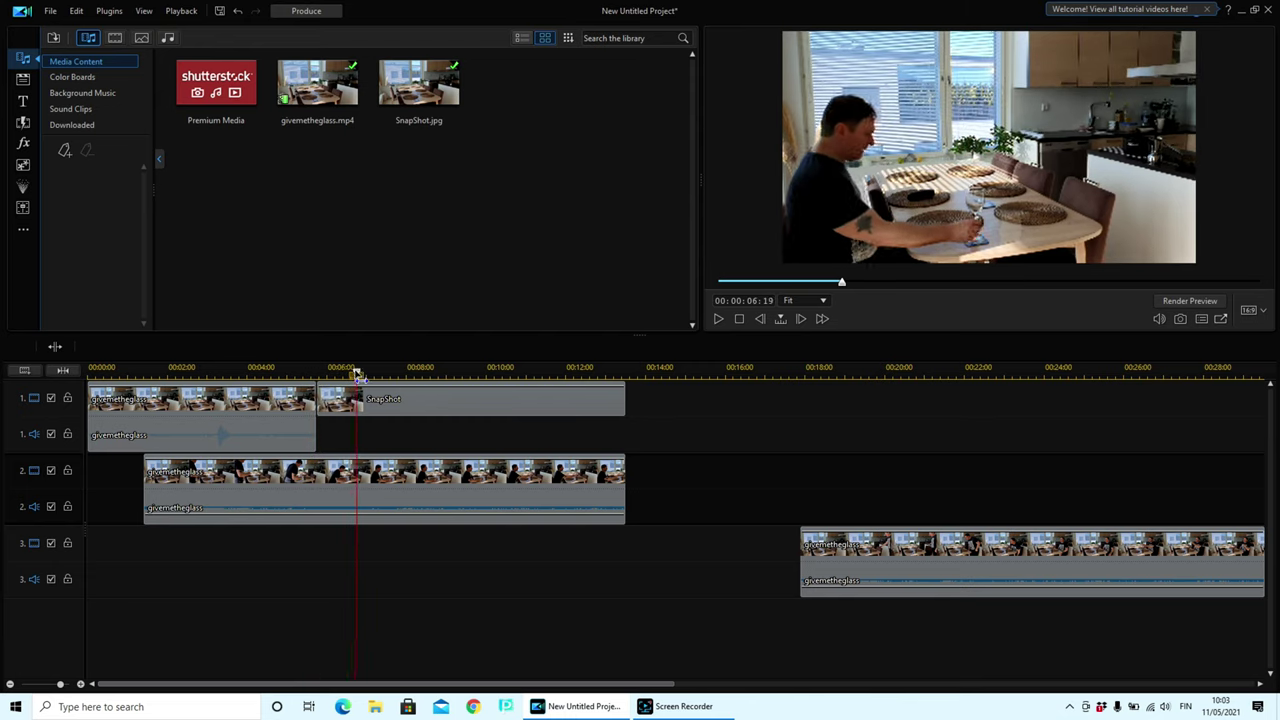
{"action": "left_click", "coordinate": [942, 245]}
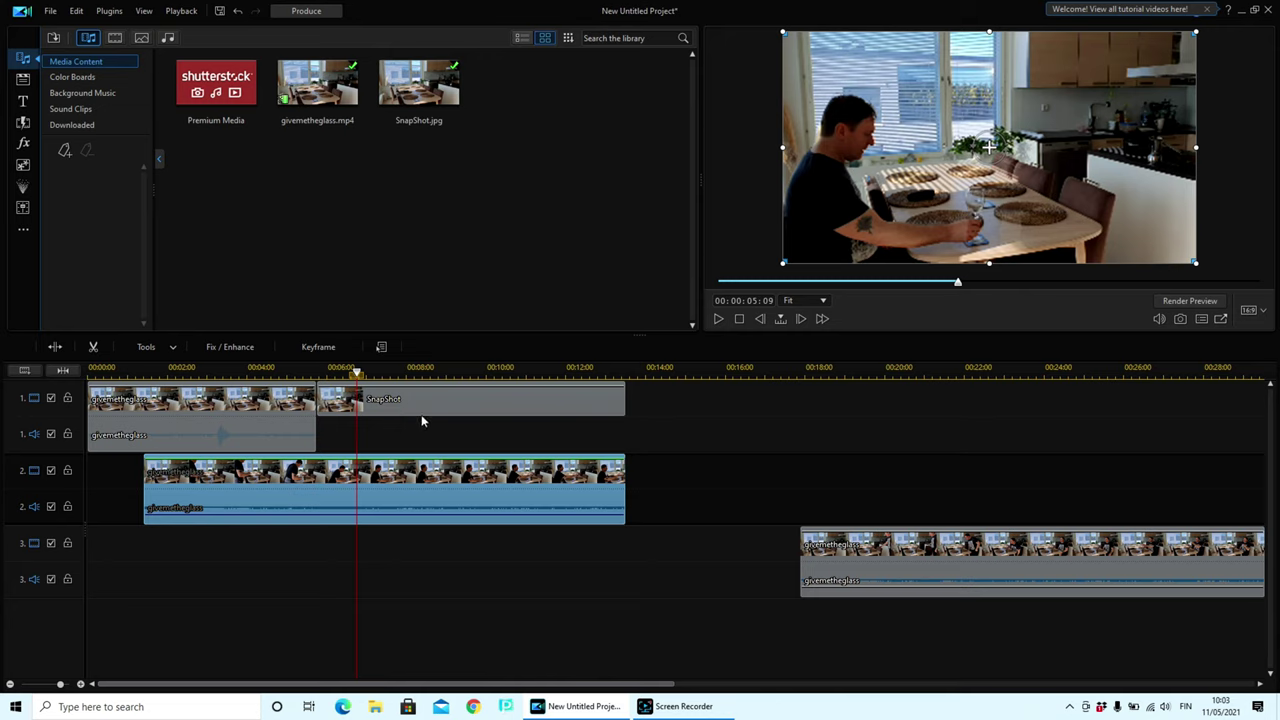
{"action": "left_click_drag", "start_coordinate": [357, 371], "coordinate": [274, 386]}
{"action": "left_click", "coordinate": [300, 490]}
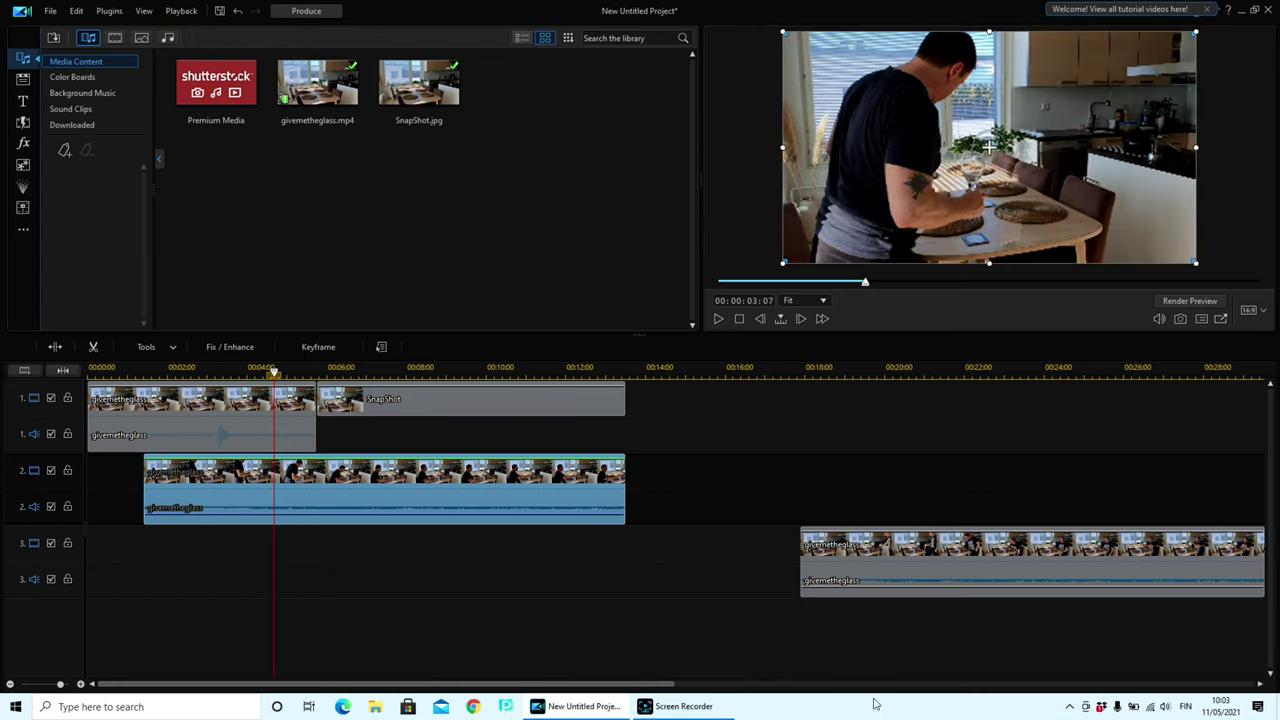
{"action": "left_click", "coordinate": [1028, 574]}
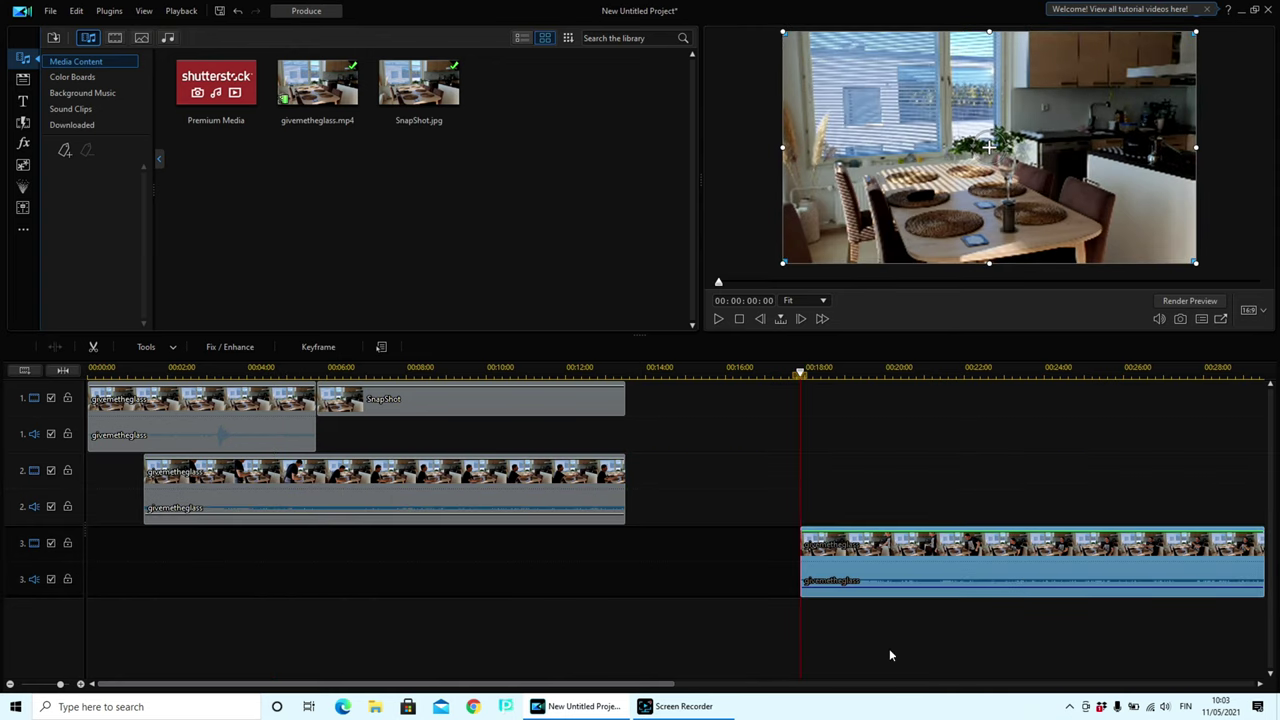
{"action": "left_click_drag", "start_coordinate": [976, 574], "coordinate": [477, 581]}
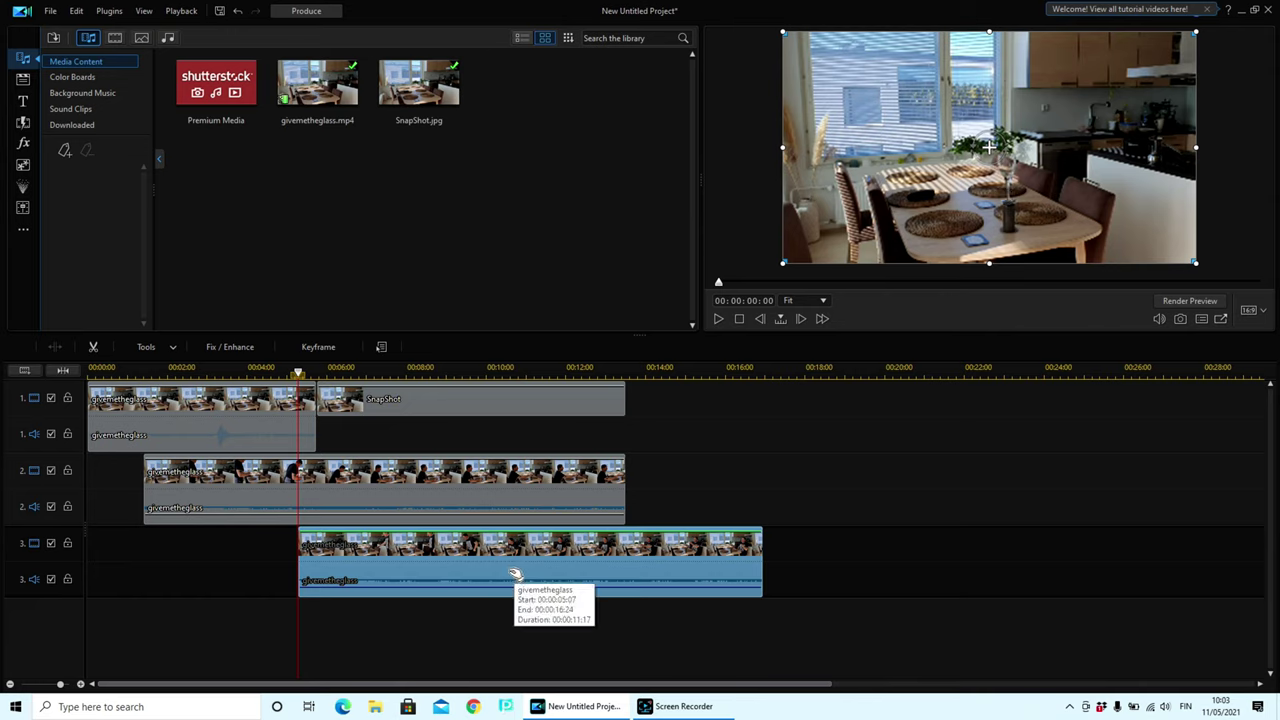
{"action": "left_click_drag", "start_coordinate": [518, 574], "coordinate": [466, 574]}
{"action": "key", "text": "space"}
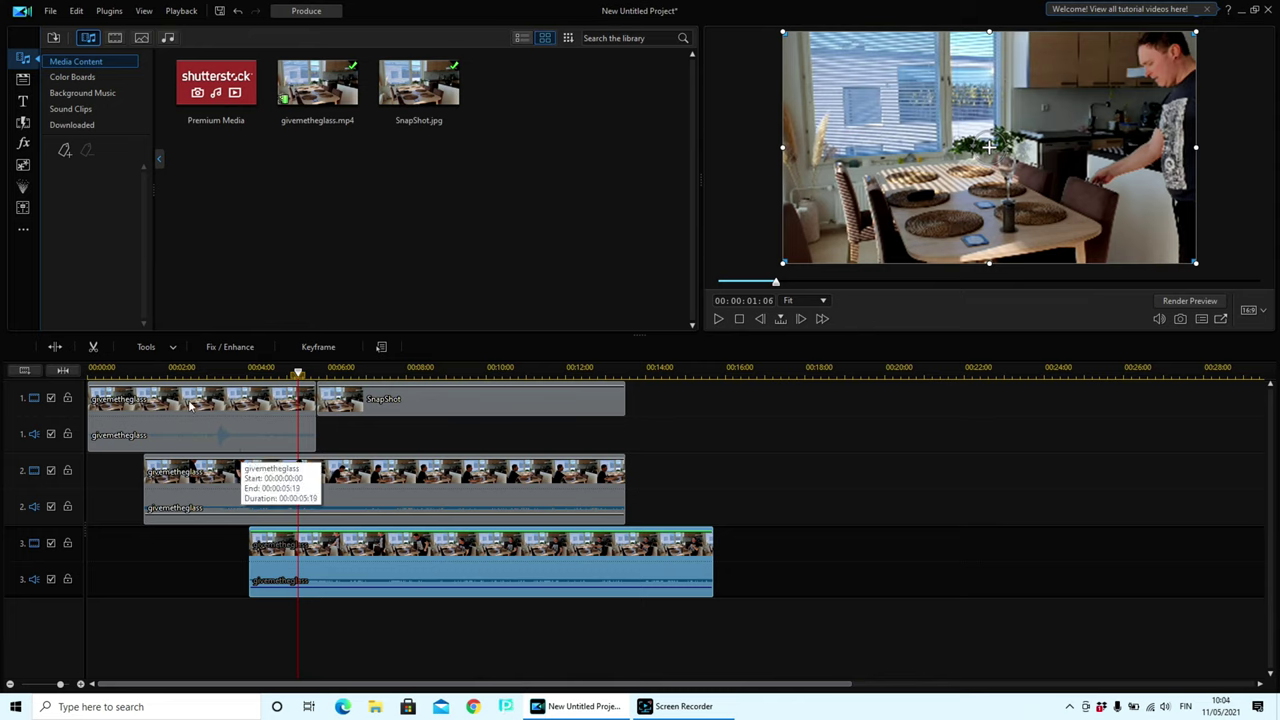
- Open the track 3 clip in Mask Designer and go to its first frame
{"action": "left_click", "coordinate": [152, 349]}
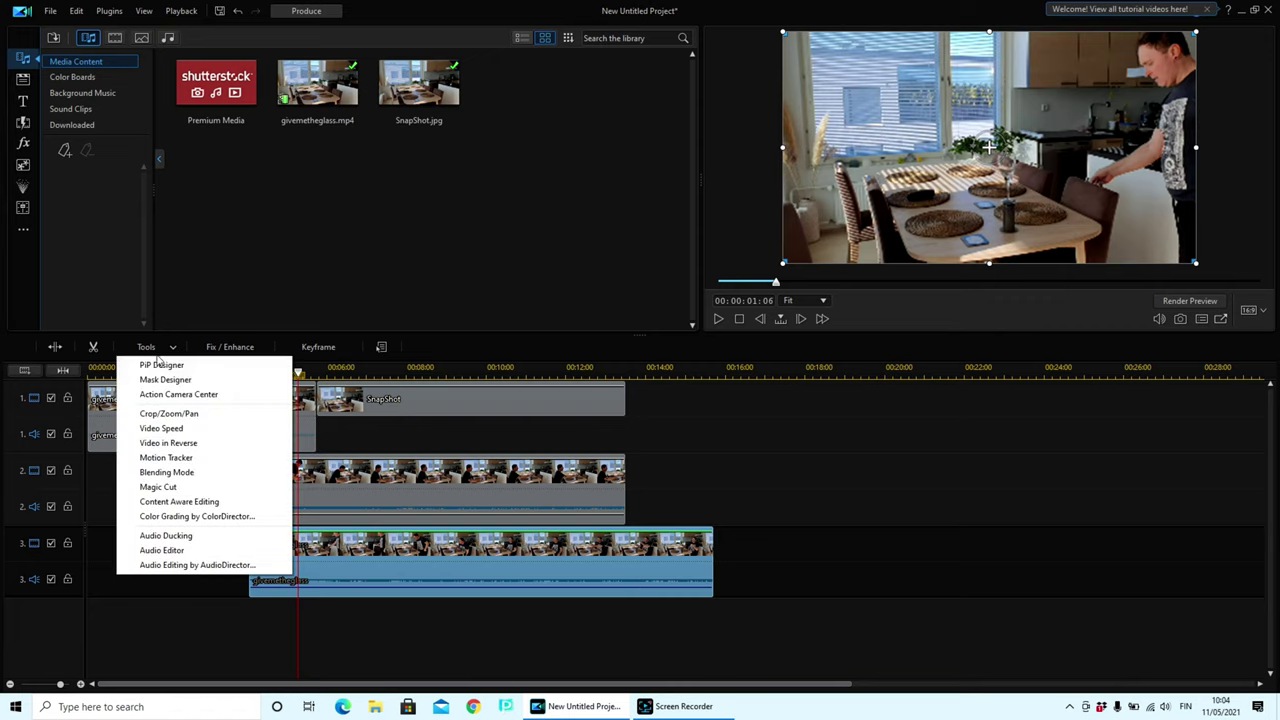
{"action": "left_click", "coordinate": [160, 380]}
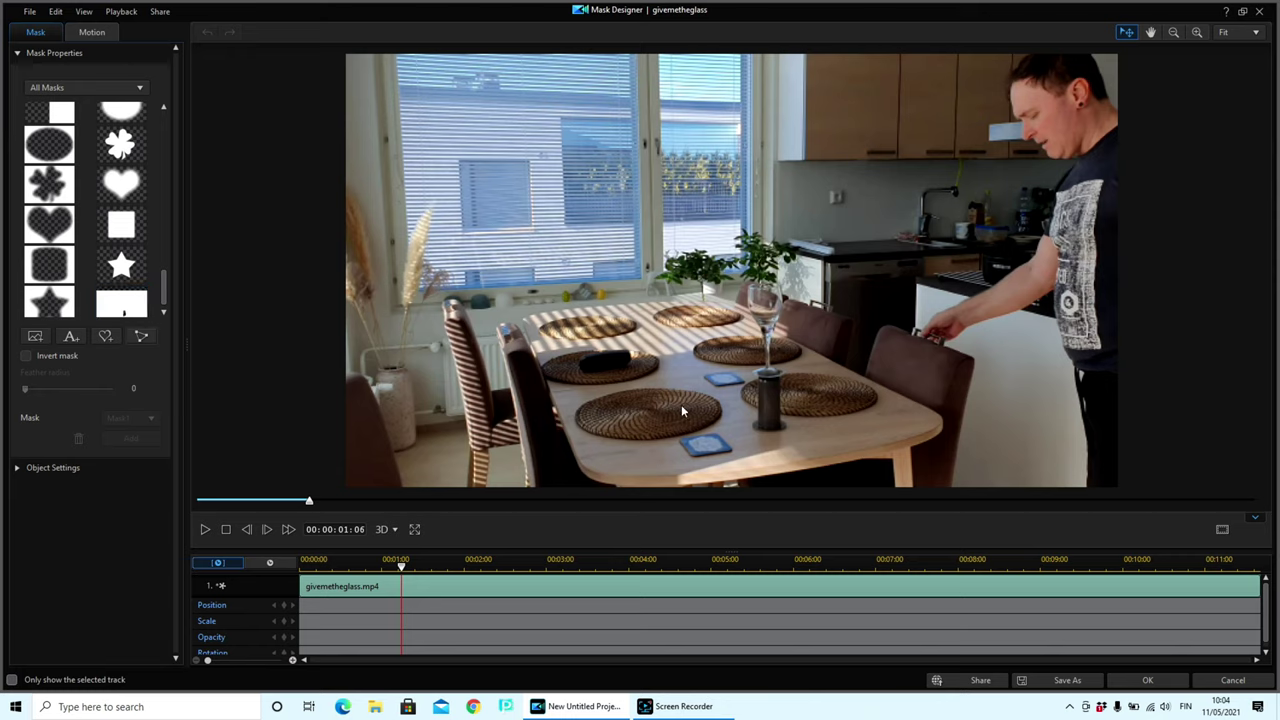
{"action": "left_click", "coordinate": [144, 339]}
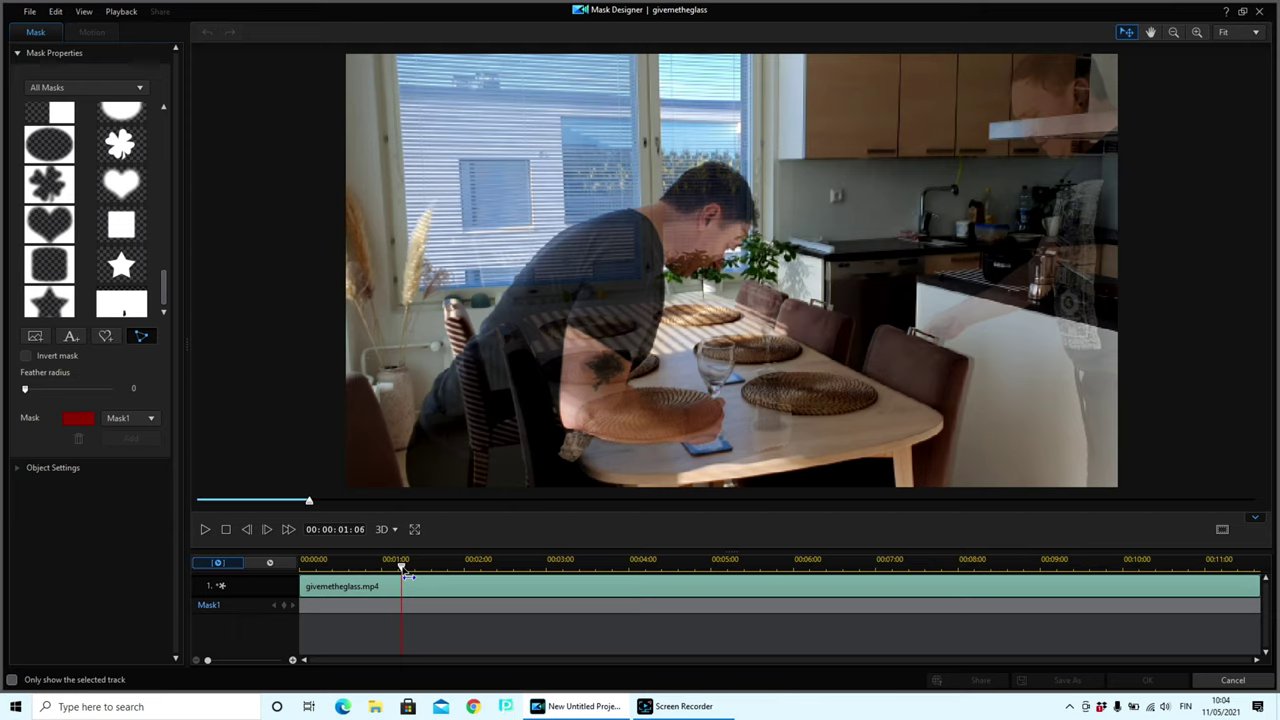
{"action": "left_click_drag", "start_coordinate": [408, 577], "coordinate": [300, 577]}
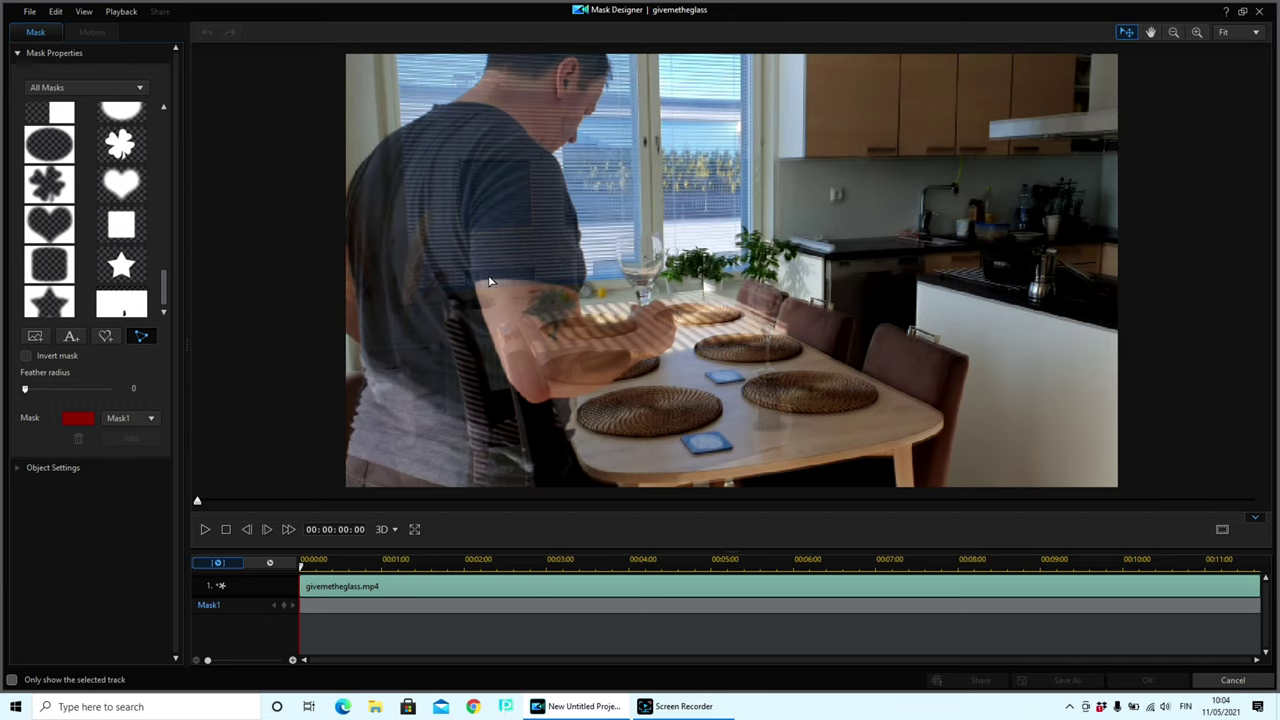
{"action": "left_click", "coordinate": [141, 336]}
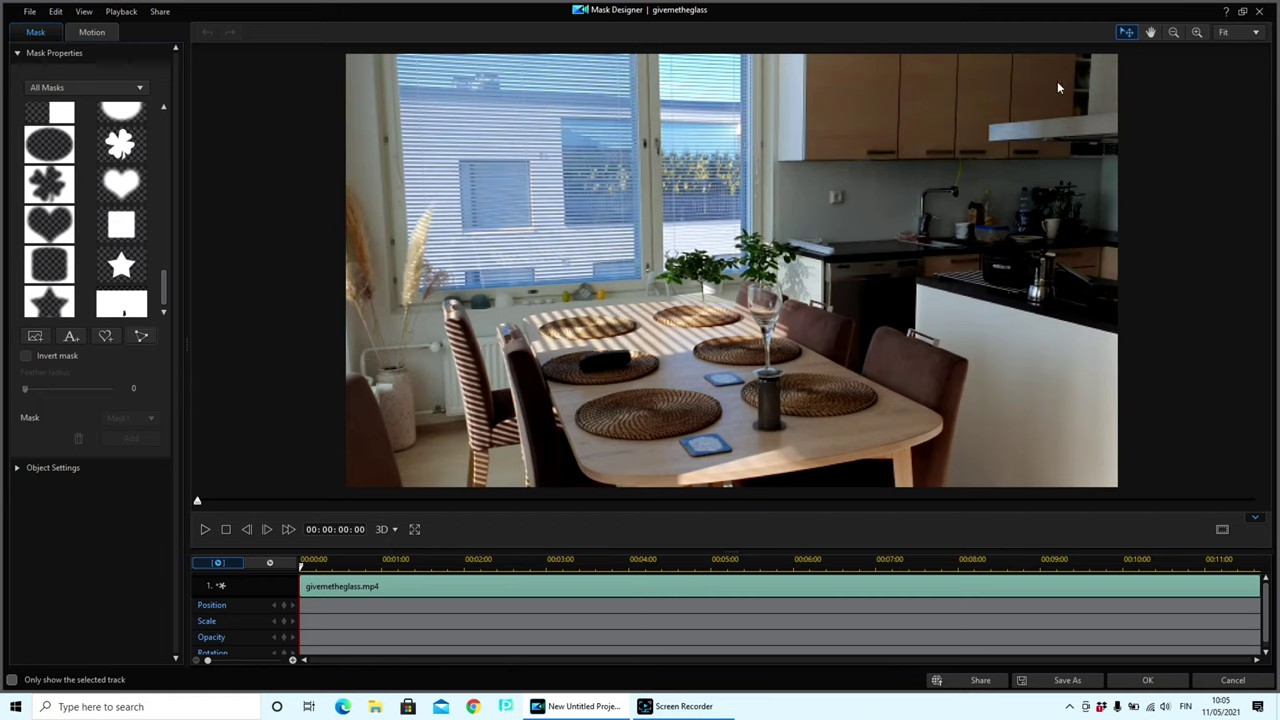
- Draw a custom selection mask around the pepper mill in the track 3 clip, invert the mask and apply it
{"action": "left_click", "coordinate": [148, 341]}
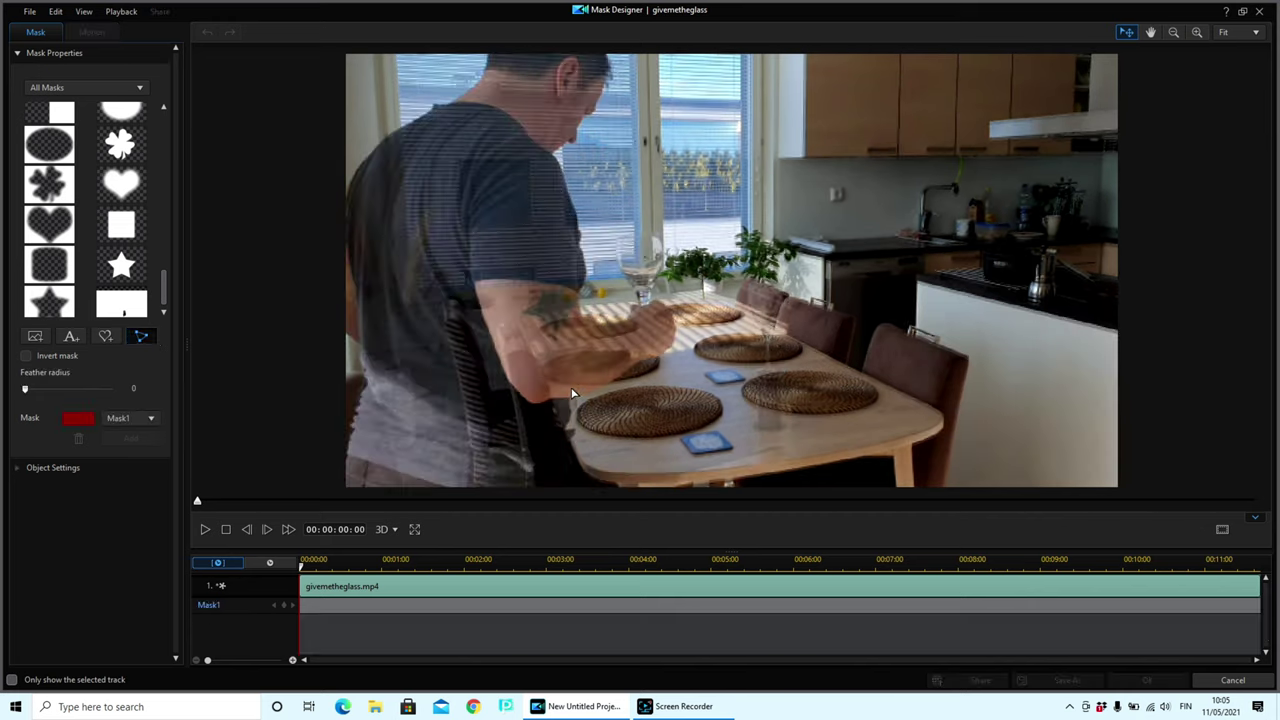
{"action": "left_click", "coordinate": [754, 378]}
{"action": "left_click", "coordinate": [788, 445]}
{"action": "left_click", "coordinate": [754, 451]}
{"action": "left_click", "coordinate": [749, 424]}
{"action": "left_click", "coordinate": [754, 415]}
{"action": "left_click", "coordinate": [755, 381]}
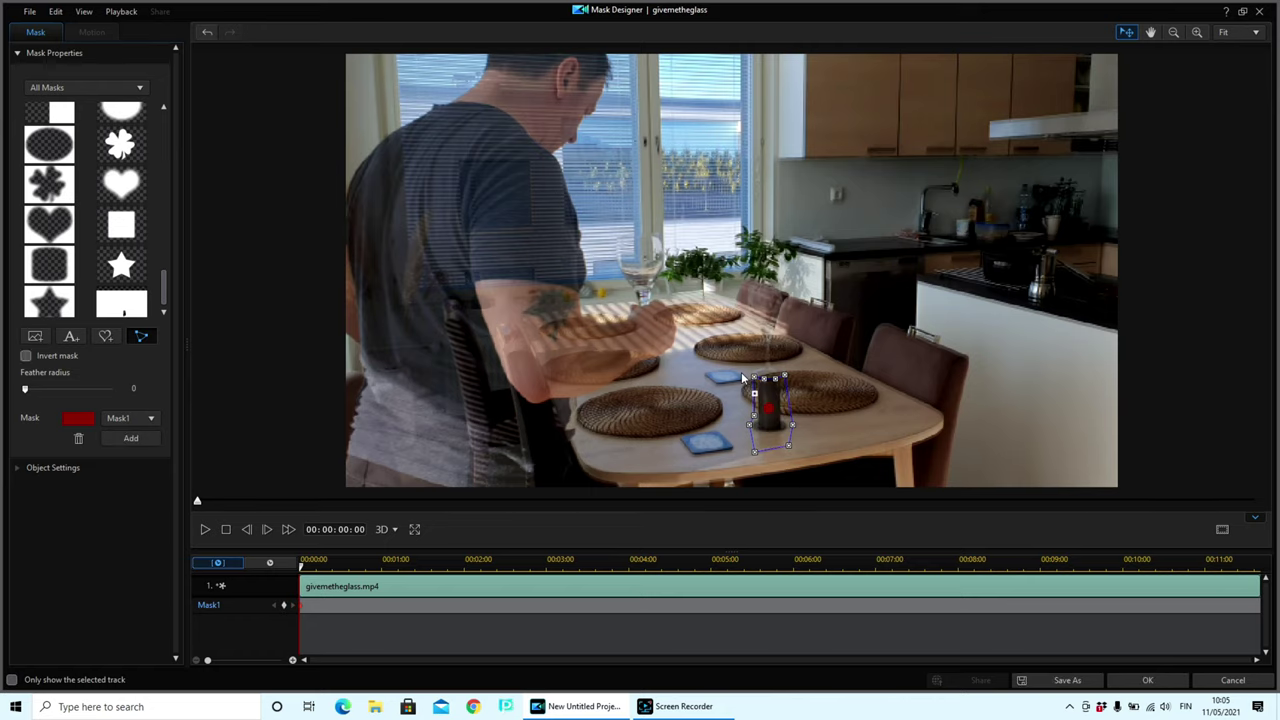
{"action": "left_click", "coordinate": [25, 358]}
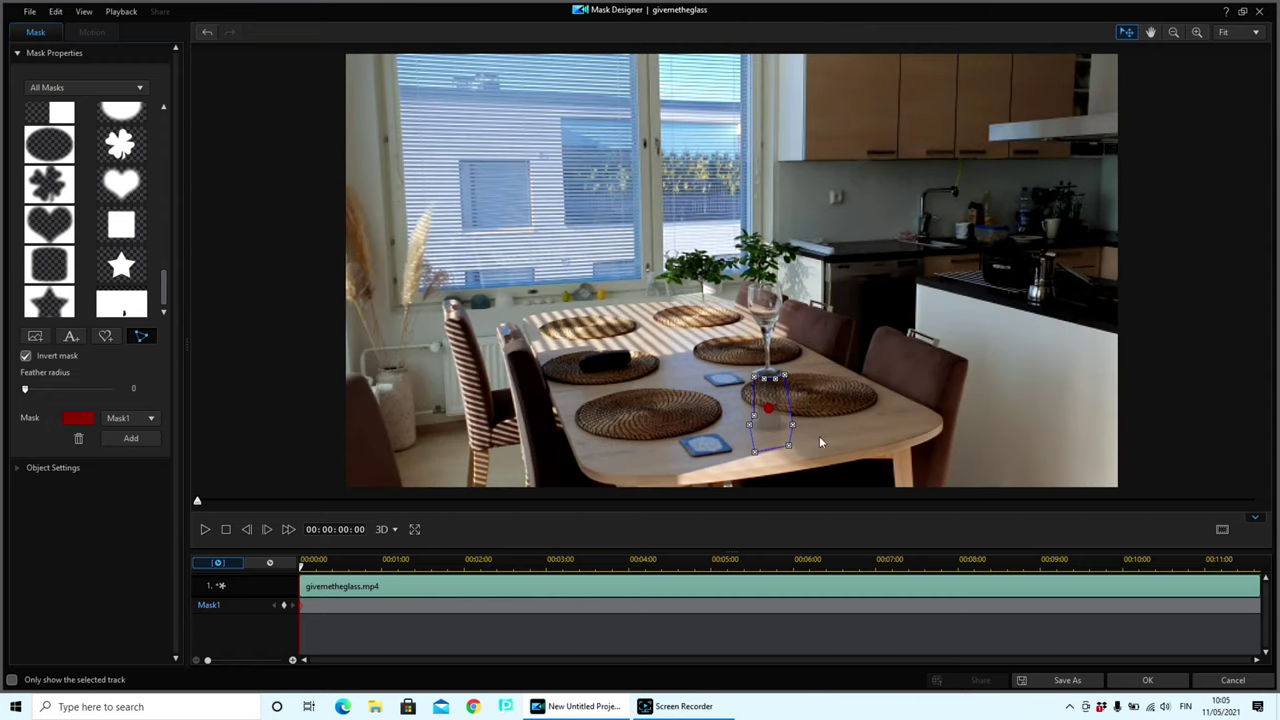
{"action": "left_click", "coordinate": [1148, 681]}
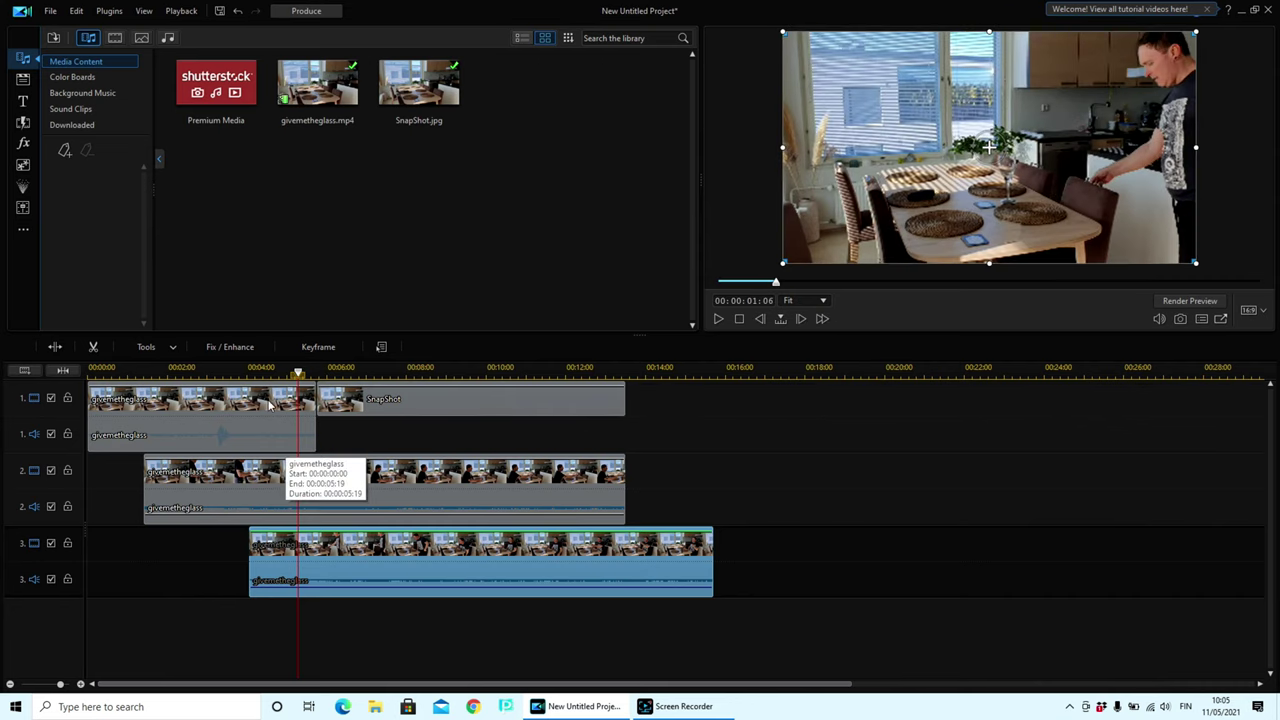
- Check the masked track 3 clip near 00:00:12 on the timeline, return to its start and select it
{"action": "left_click_drag", "start_coordinate": [297, 368], "coordinate": [603, 400]}
{"action": "left_click", "coordinate": [640, 565]}
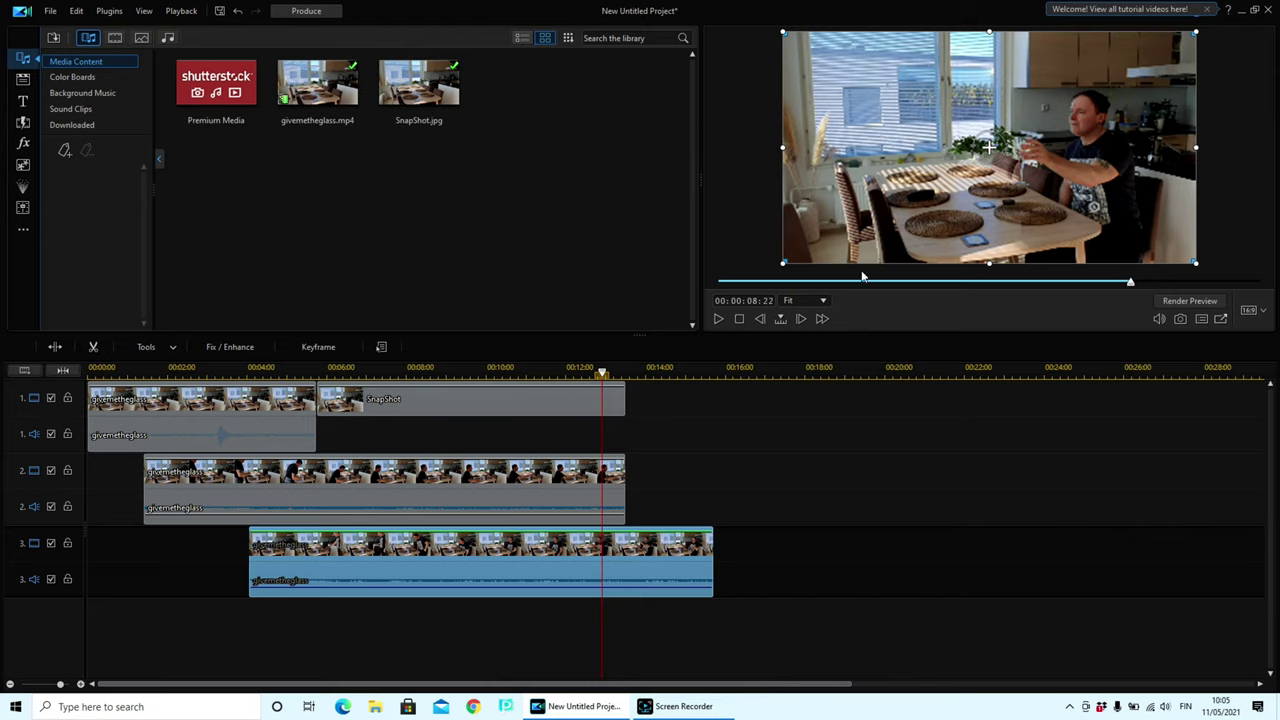
{"action": "left_click_drag", "start_coordinate": [604, 373], "coordinate": [252, 383]}
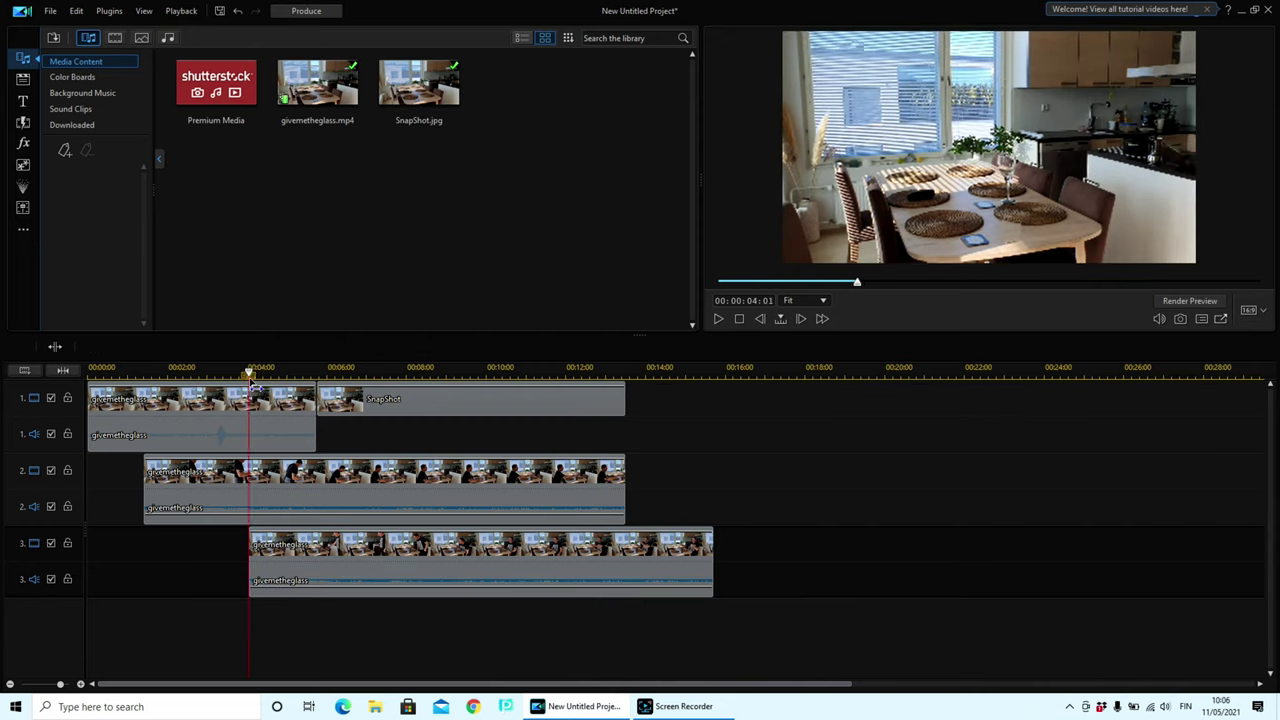
{"action": "left_click", "coordinate": [383, 552]}
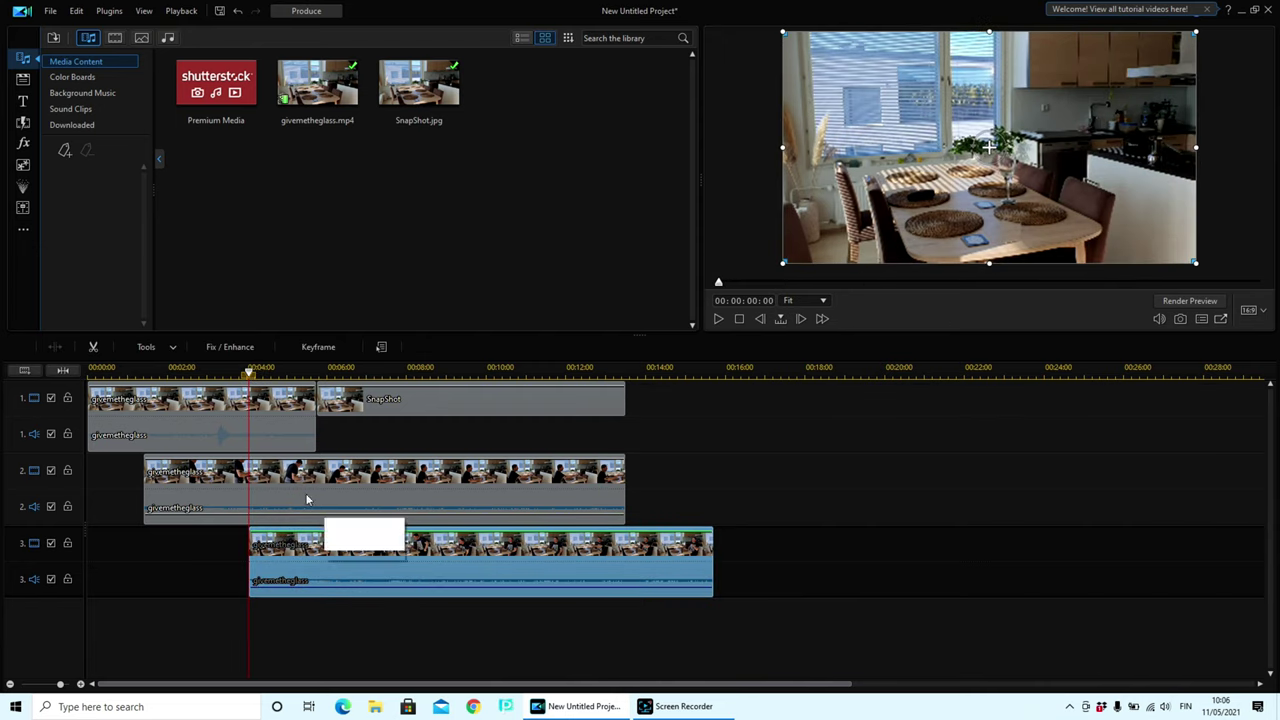
- Open the track 3 clip in Mask Designer at its first frame and add a second mask
{"action": "left_click", "coordinate": [150, 347]}
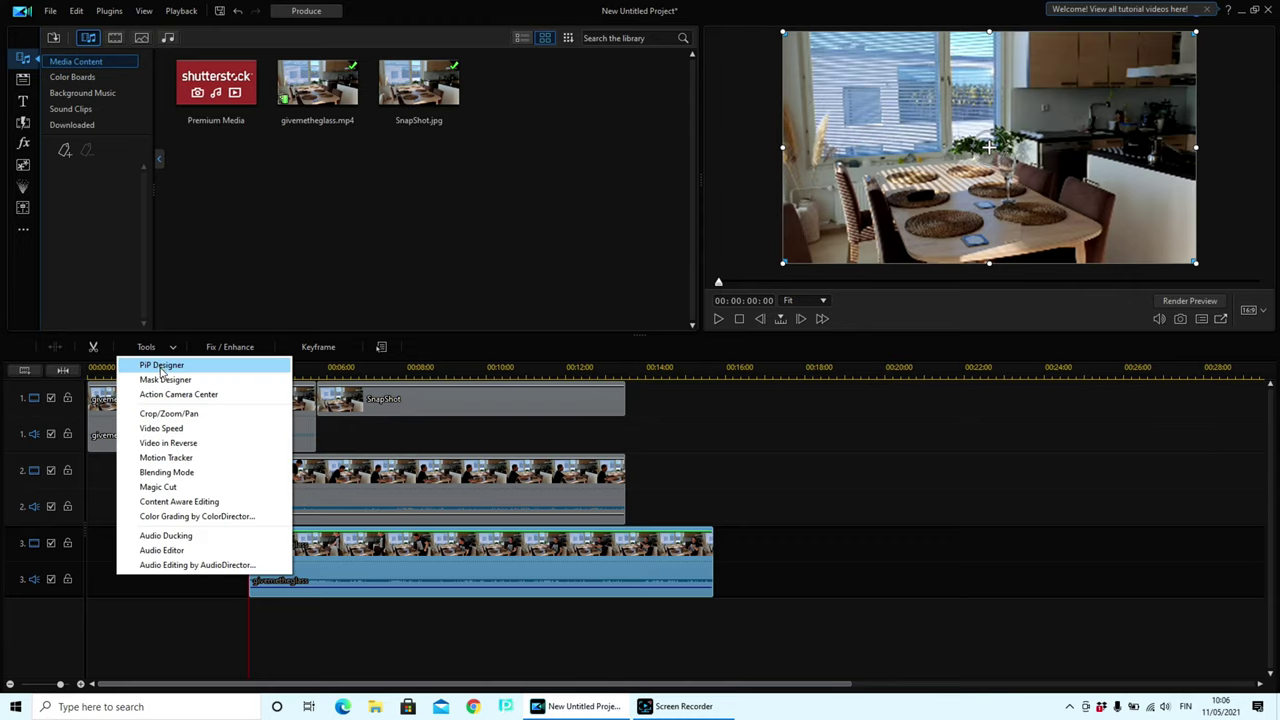
{"action": "left_click", "coordinate": [163, 380]}
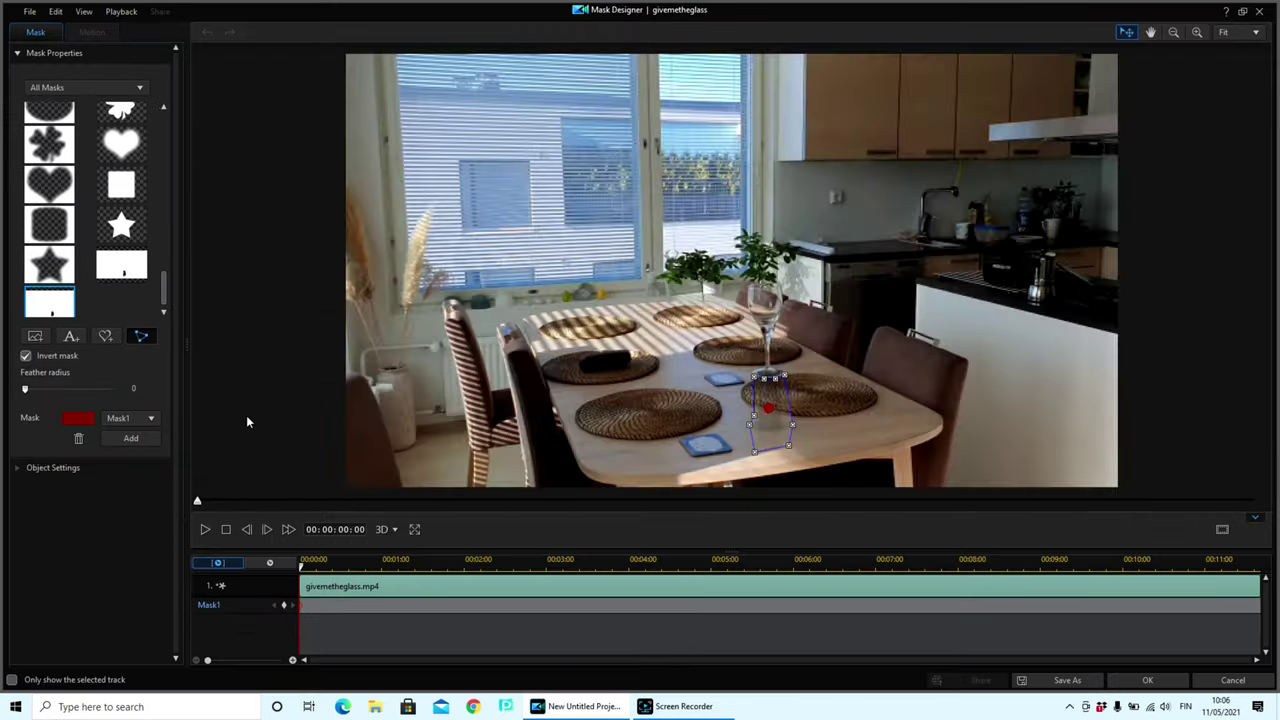
{"action": "left_click", "coordinate": [130, 441]}
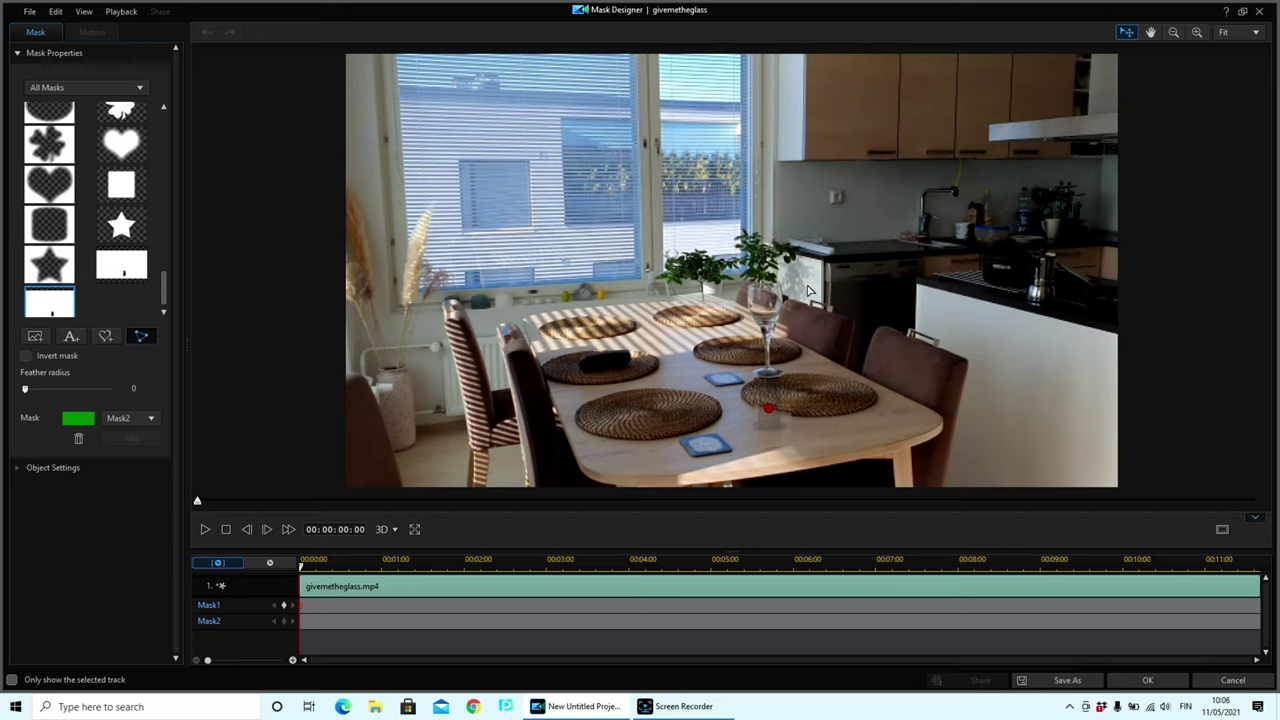
- Draw a custom selection mask over the left part of the frame, following the wine glass's right edge, then invert the mask and apply it
{"action": "left_click", "coordinate": [141, 337]}
{"action": "left_click", "coordinate": [762, 56]}
{"action": "left_click", "coordinate": [762, 282]}
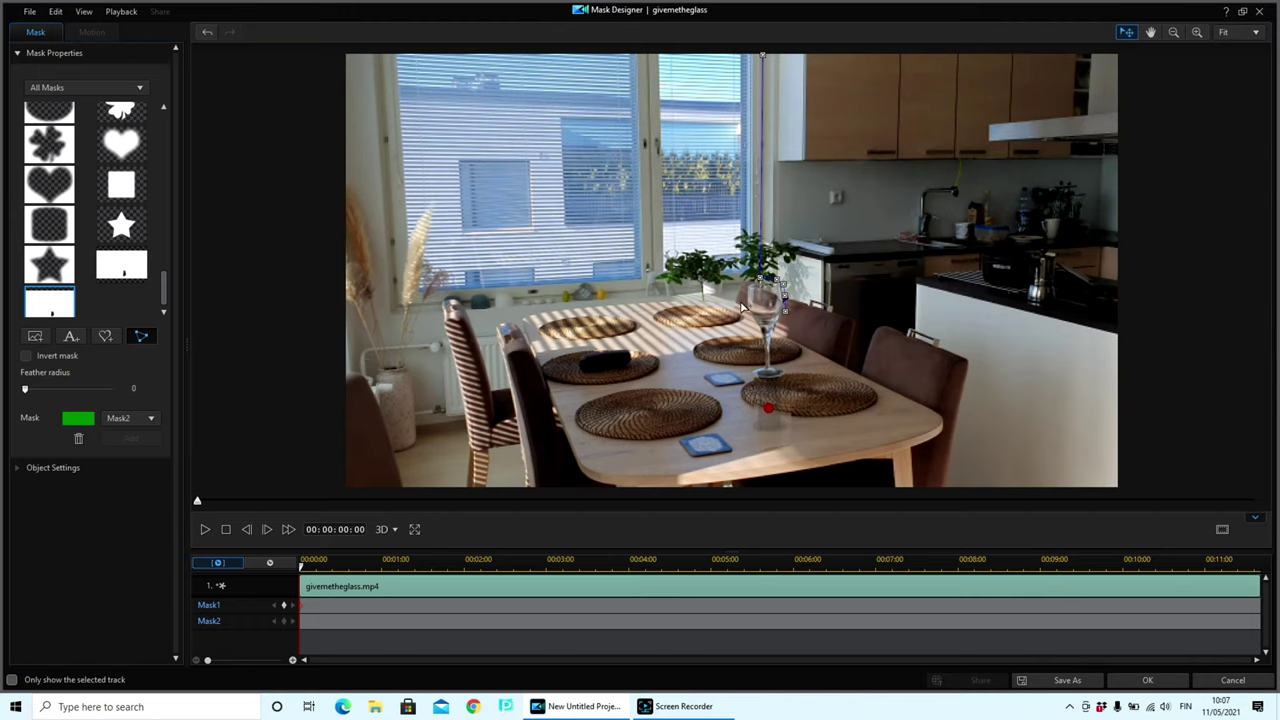
{"action": "left_click", "coordinate": [783, 332]}
{"action": "left_click", "coordinate": [760, 379]}
{"action": "left_click", "coordinate": [755, 488]}
{"action": "left_click", "coordinate": [347, 486]}
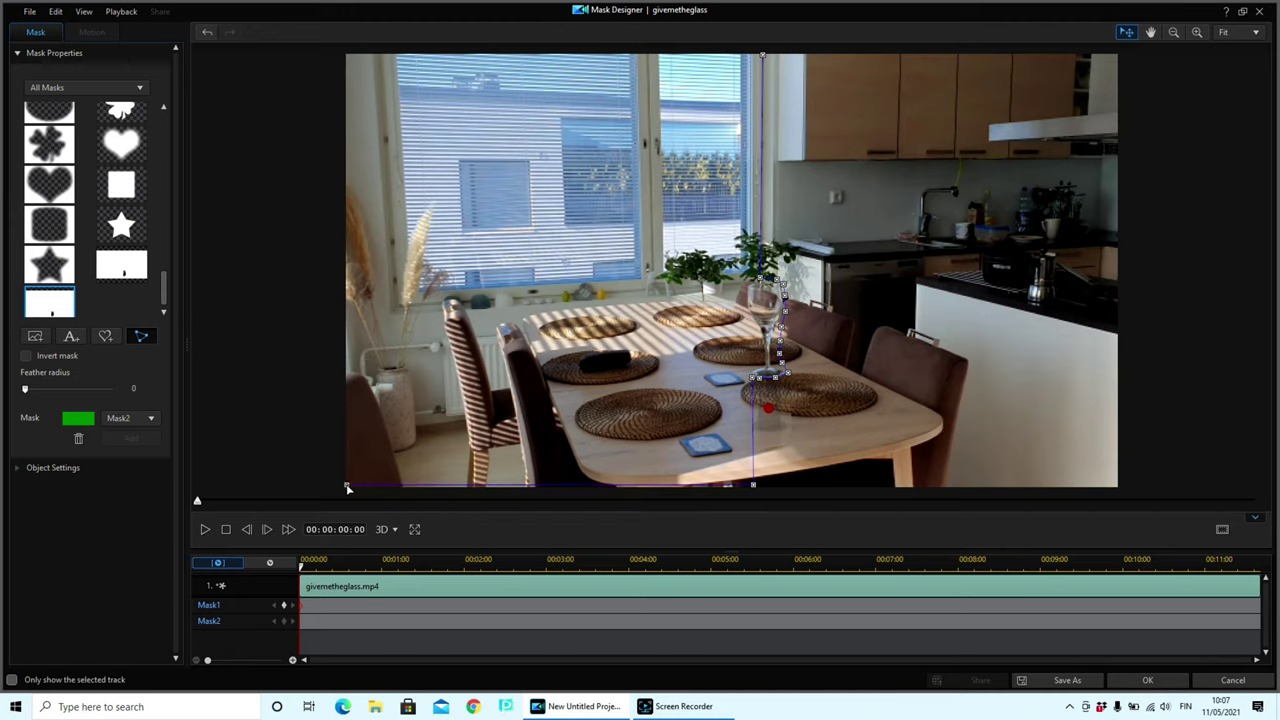
{"action": "left_click", "coordinate": [347, 57]}
{"action": "left_click", "coordinate": [763, 57]}
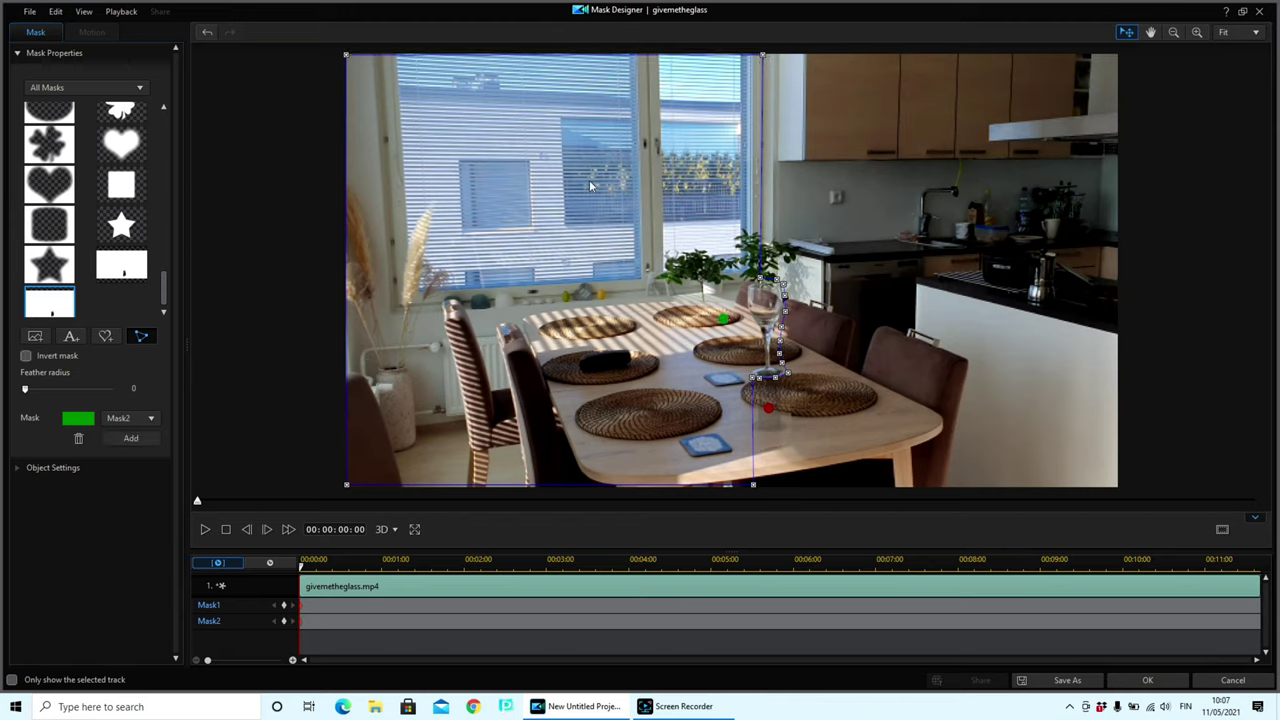
{"action": "left_click", "coordinate": [26, 356]}
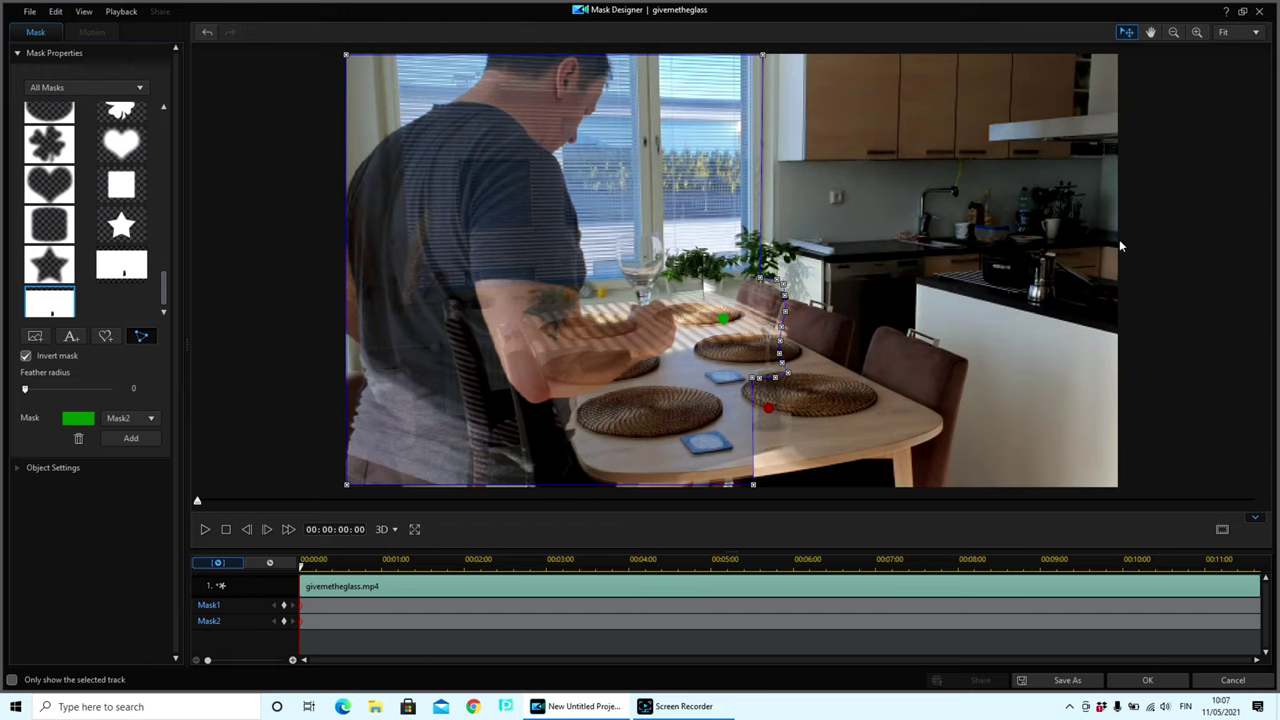
{"action": "left_click", "coordinate": [1148, 681]}
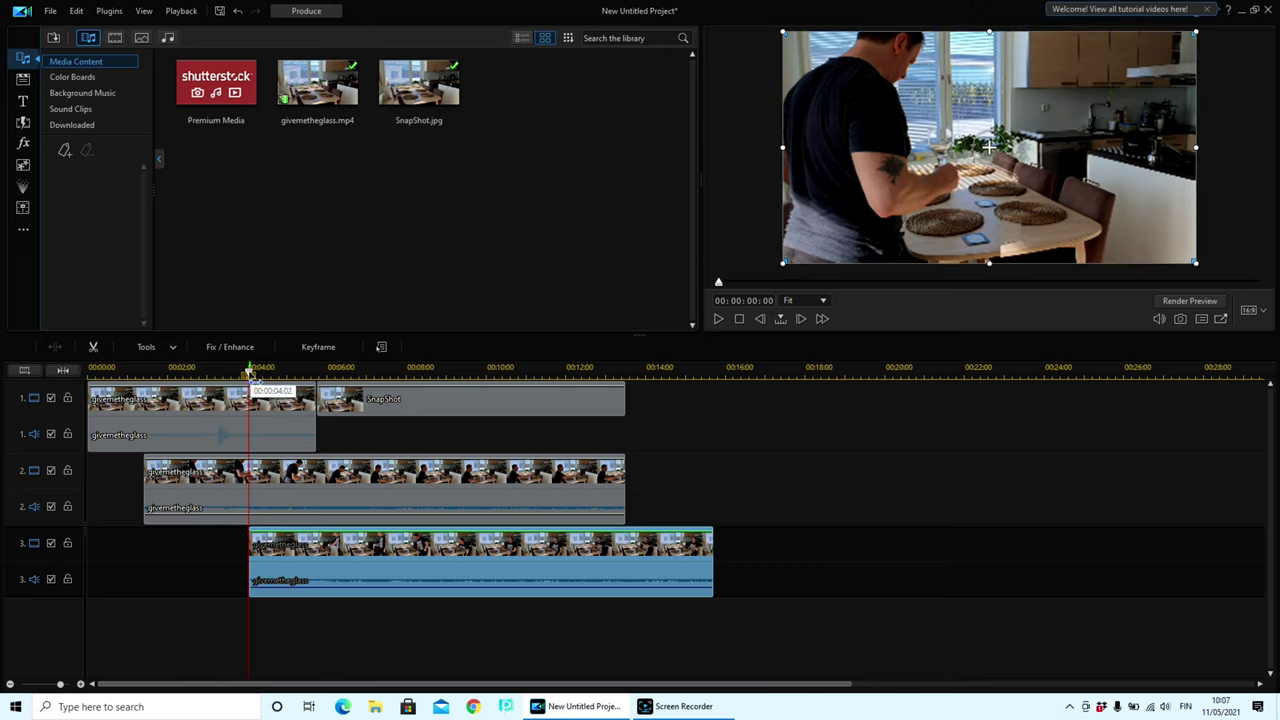
- Check the glass handover near 00:00:12:09 on the timeline and shift the track 3 clip earlier so it starts at 00:00:03:23
{"action": "left_click_drag", "start_coordinate": [250, 372], "coordinate": [583, 374]}
{"action": "left_click", "coordinate": [445, 582]}
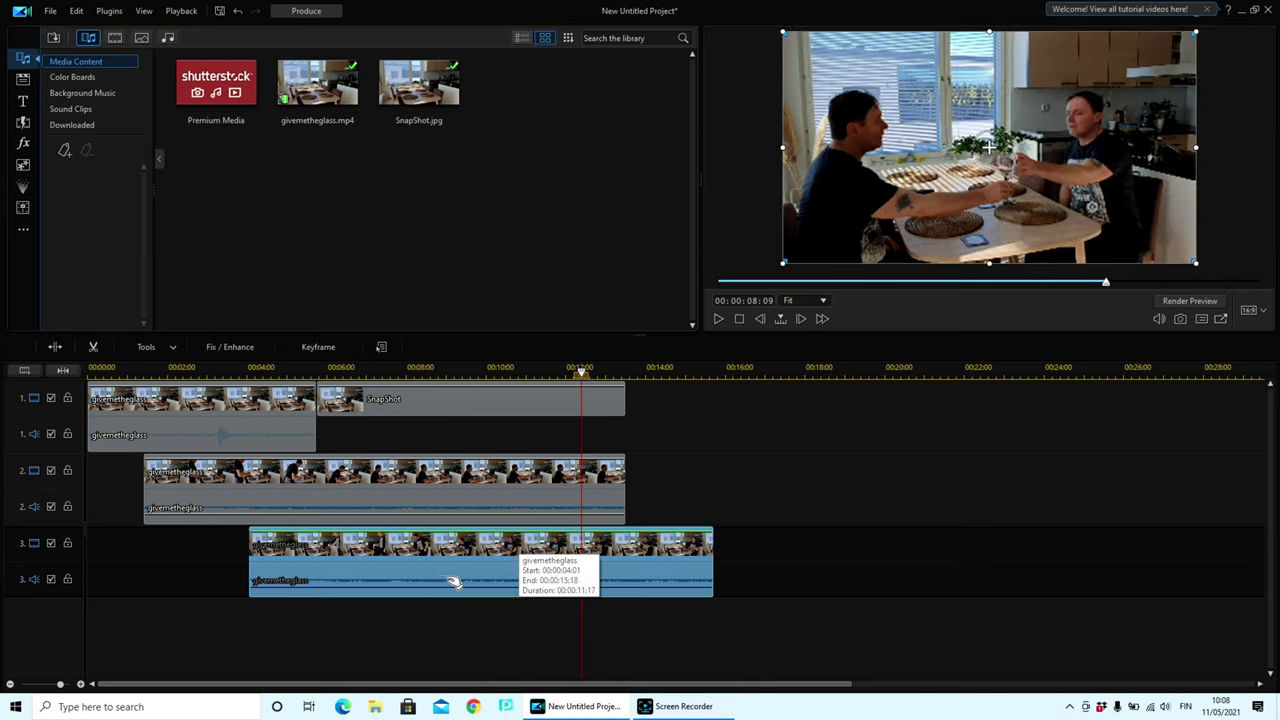
{"action": "left_click_drag", "start_coordinate": [443, 582], "coordinate": [436, 582]}
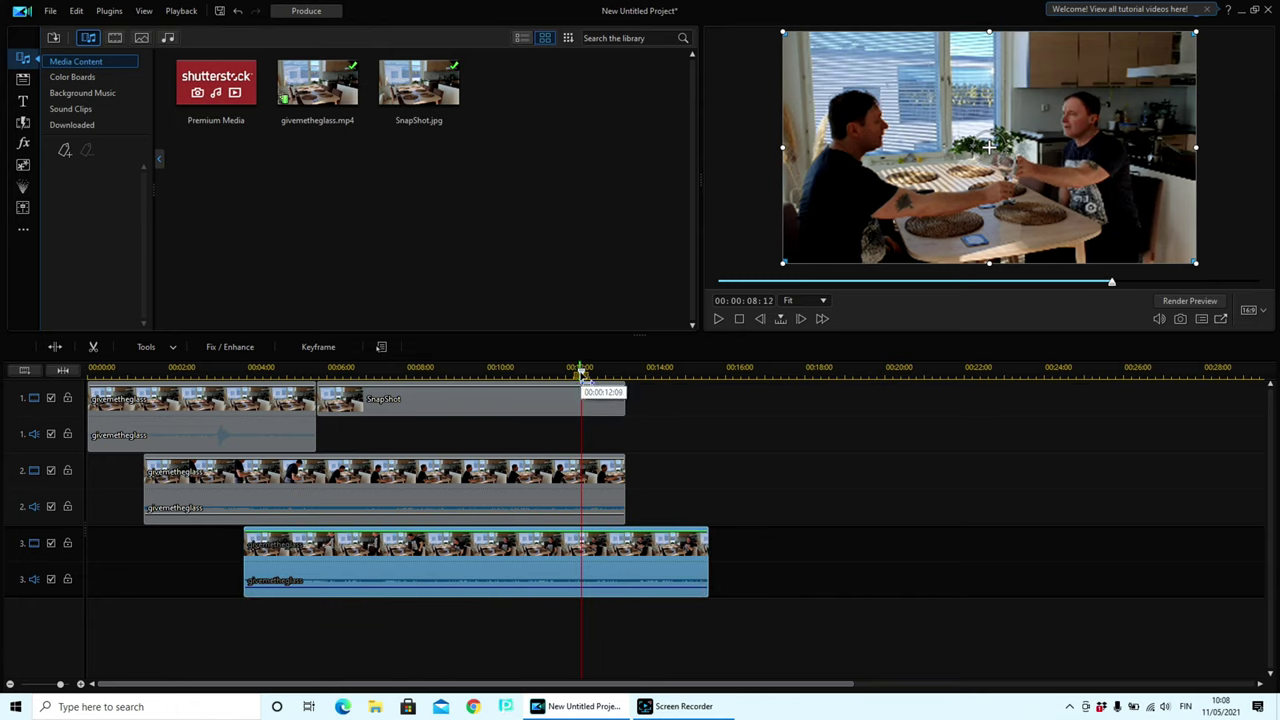
- Open the track 3 clip in Mask Designer at 00:00:11:14 on the timeline and select Mask2 for editing
{"action": "left_click_drag", "start_coordinate": [581, 374], "coordinate": [550, 375]}
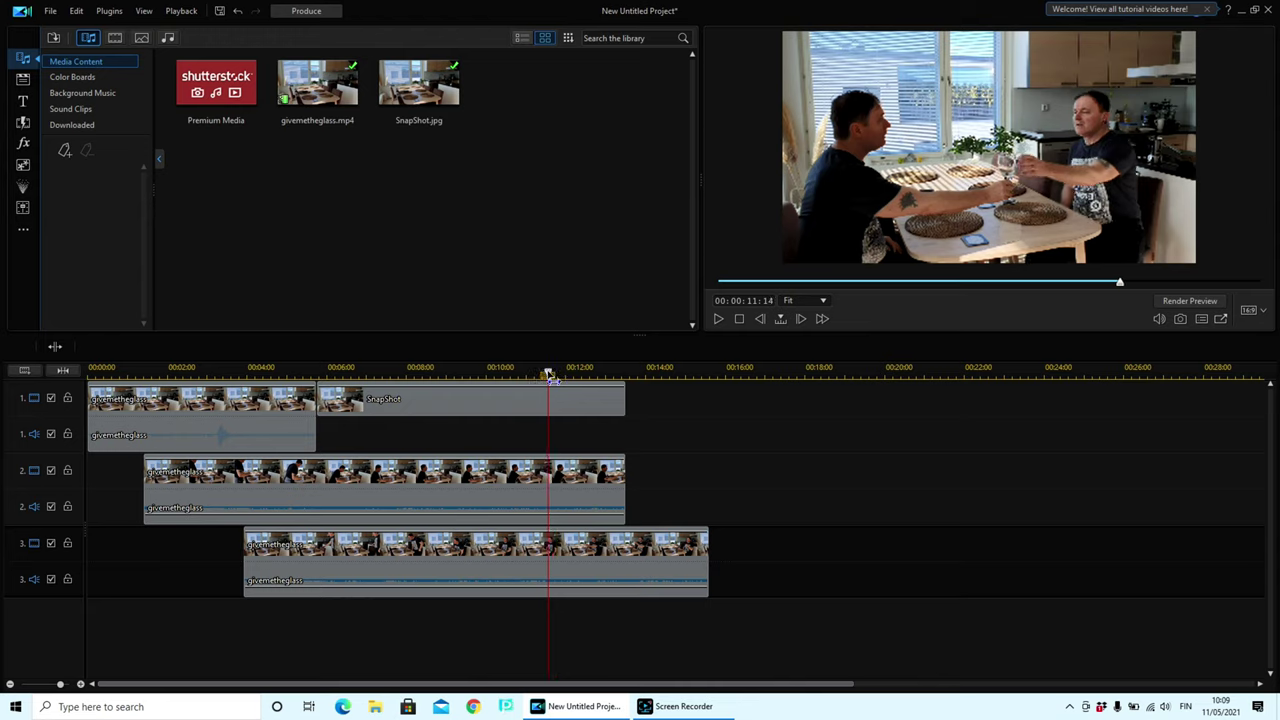
{"action": "left_click", "coordinate": [480, 565]}
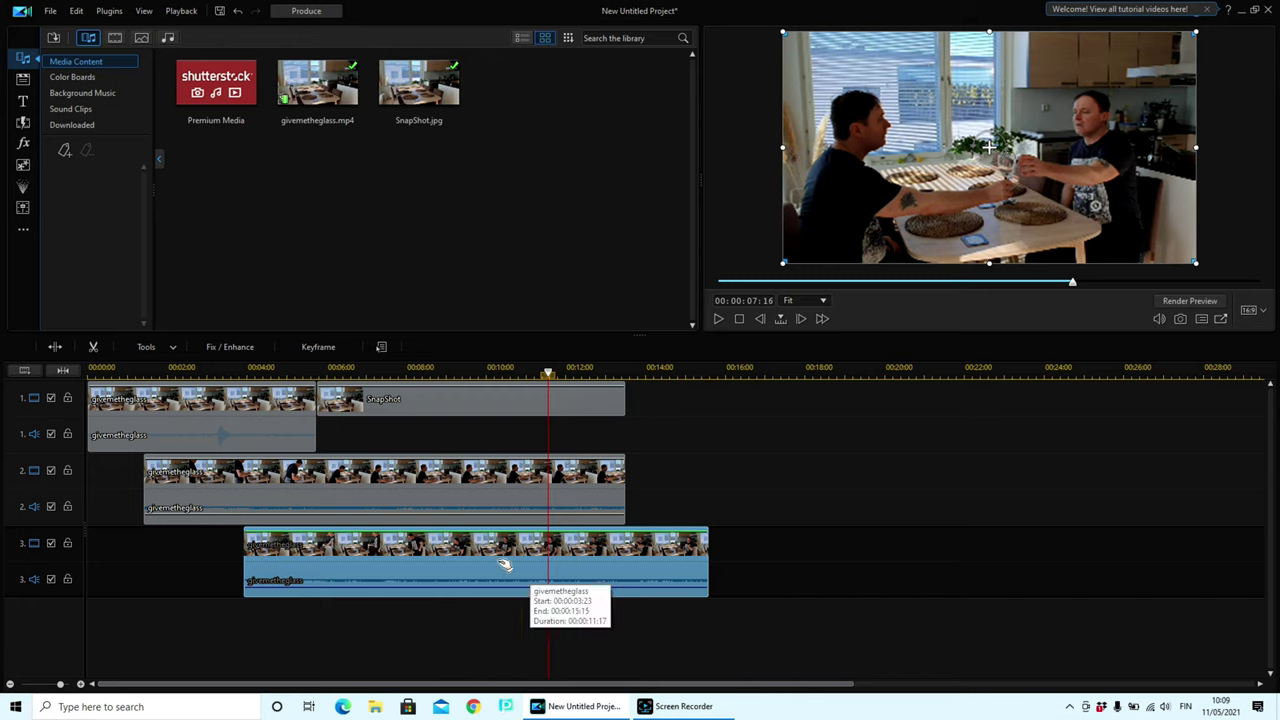
{"action": "left_click", "coordinate": [145, 347]}
{"action": "left_click", "coordinate": [155, 381]}
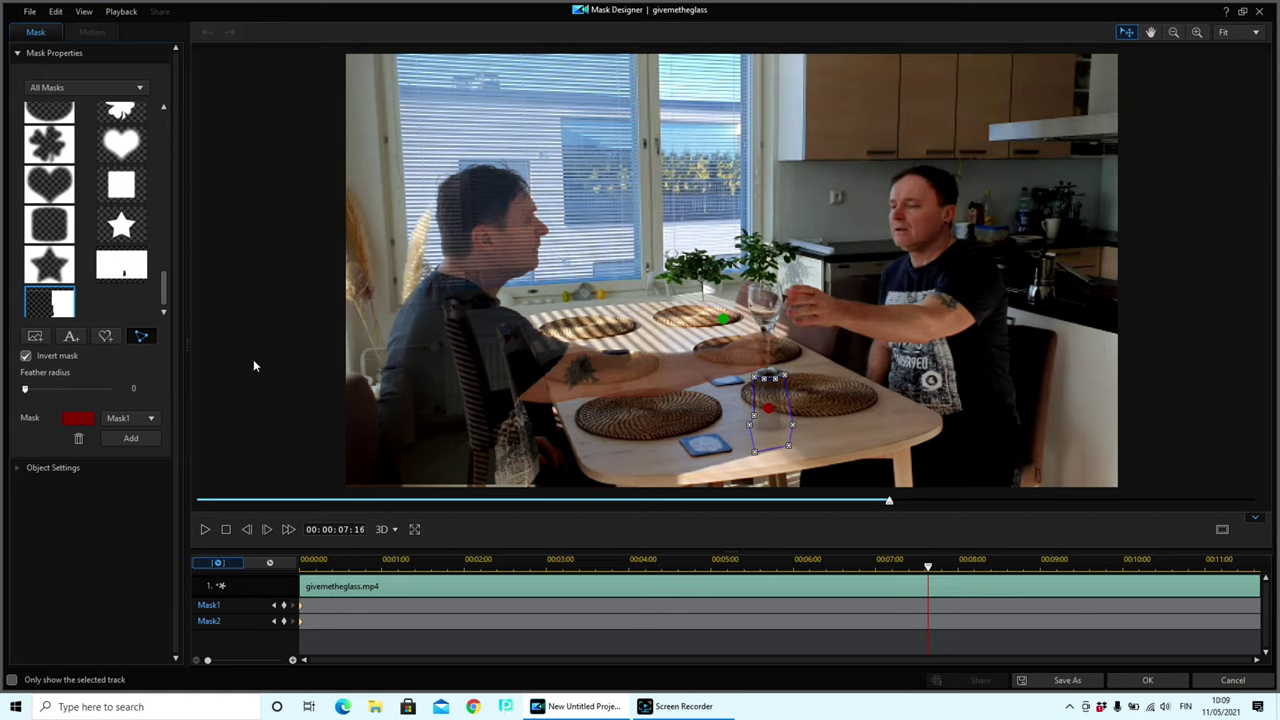
{"action": "left_click", "coordinate": [151, 419]}
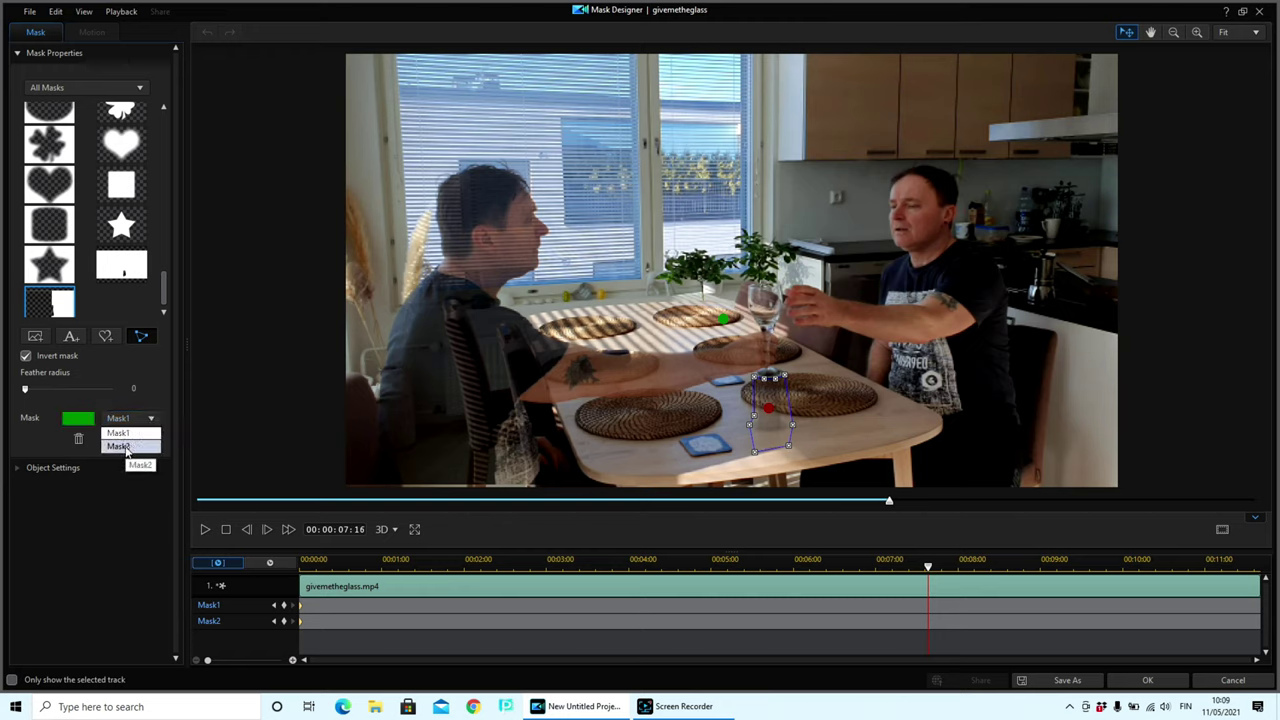
{"action": "left_click", "coordinate": [126, 447]}
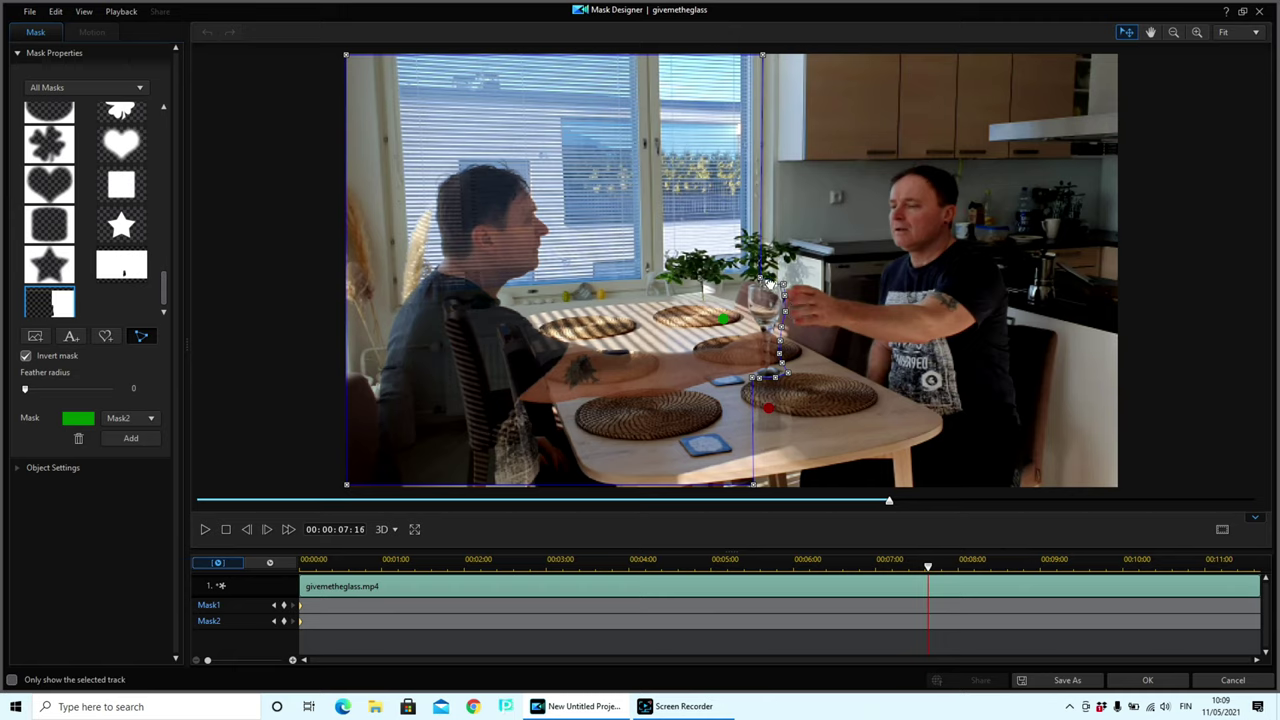
- Reshape Mask2's edge between the glass and the approaching hand with keyframes at 00:00:07:16, 00:00:07:18 and 00:00:07:21
{"action": "left_click", "coordinate": [776, 286]}
{"action": "left_click", "coordinate": [267, 533]}
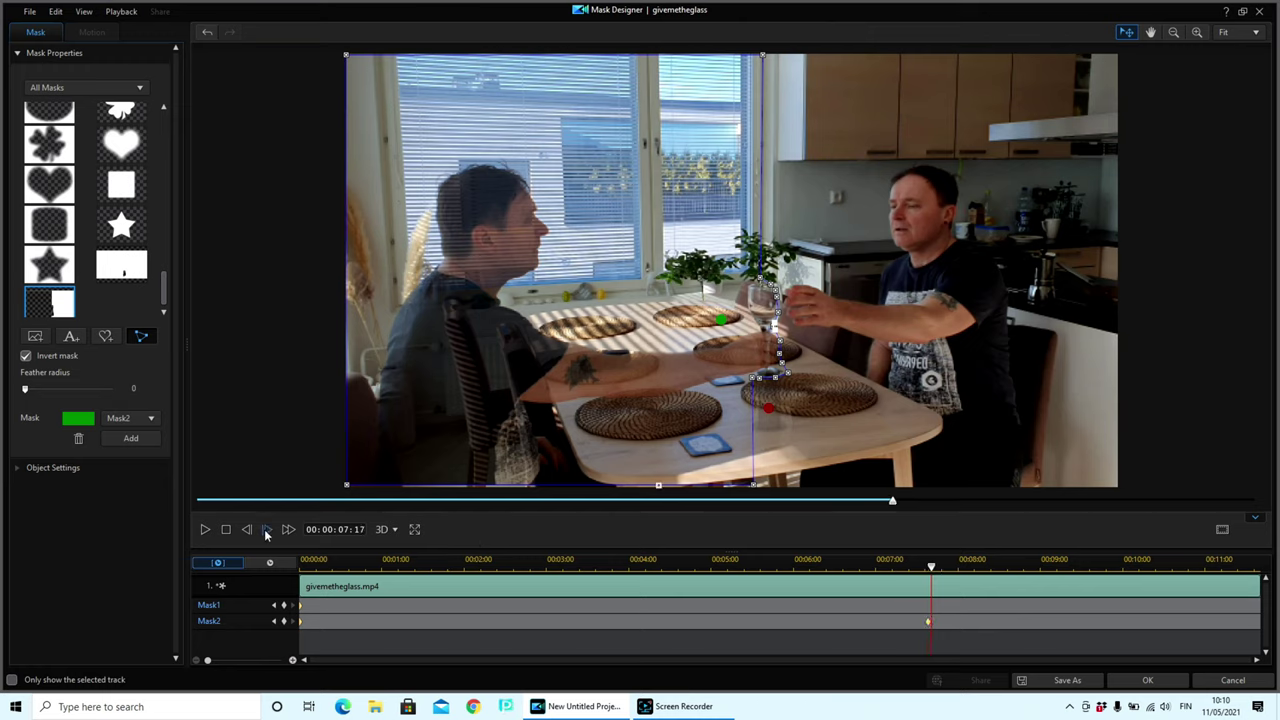
{"action": "left_click", "coordinate": [267, 533]}
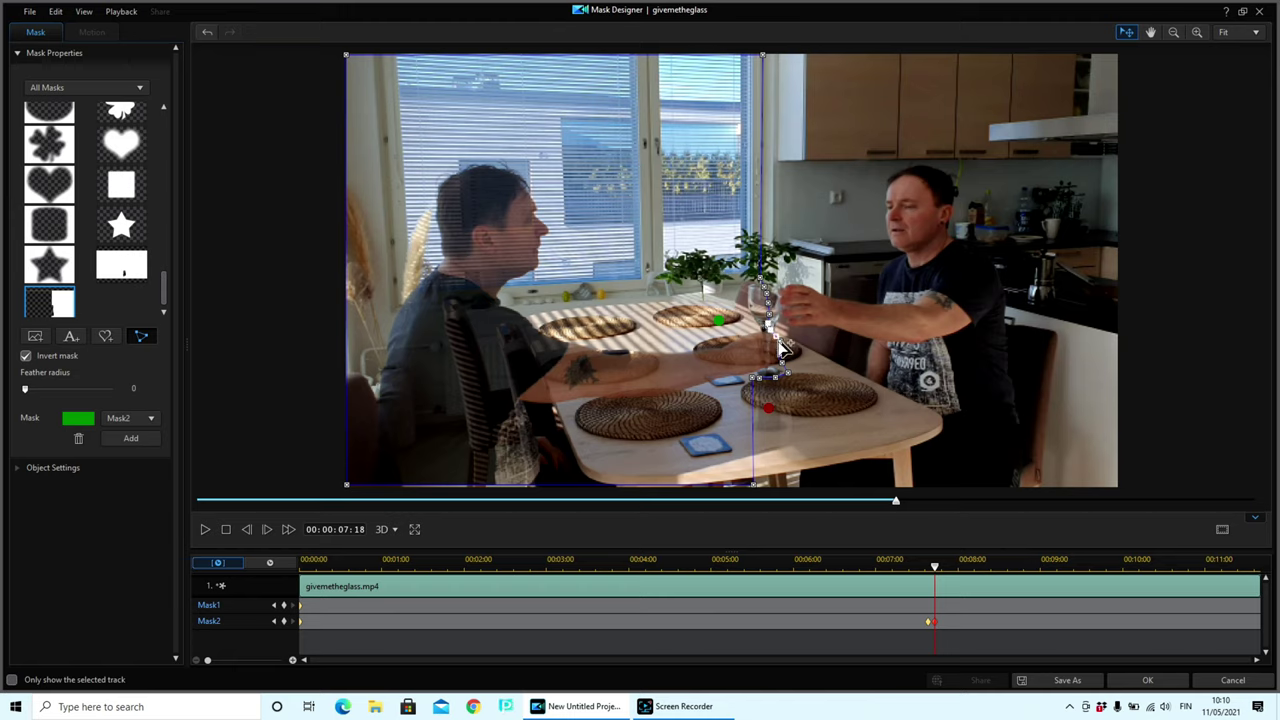
{"action": "left_click", "coordinate": [268, 537]}
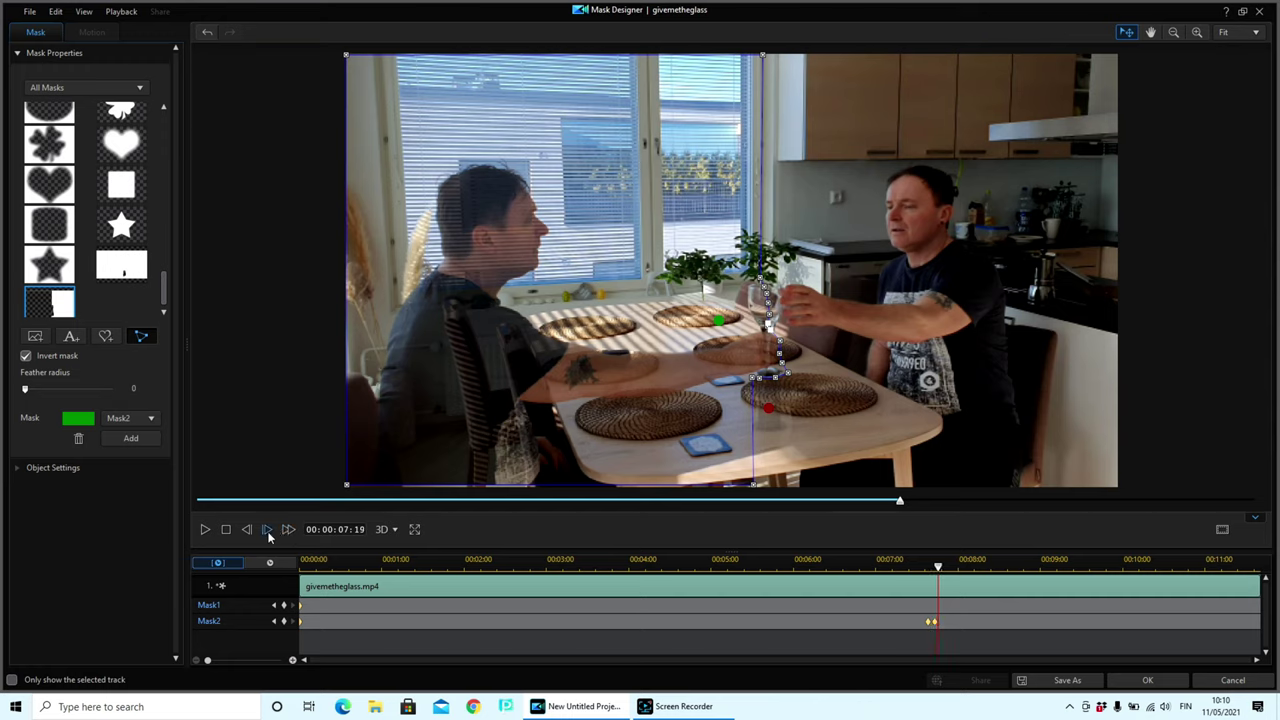
{"action": "left_click", "coordinate": [268, 537]}
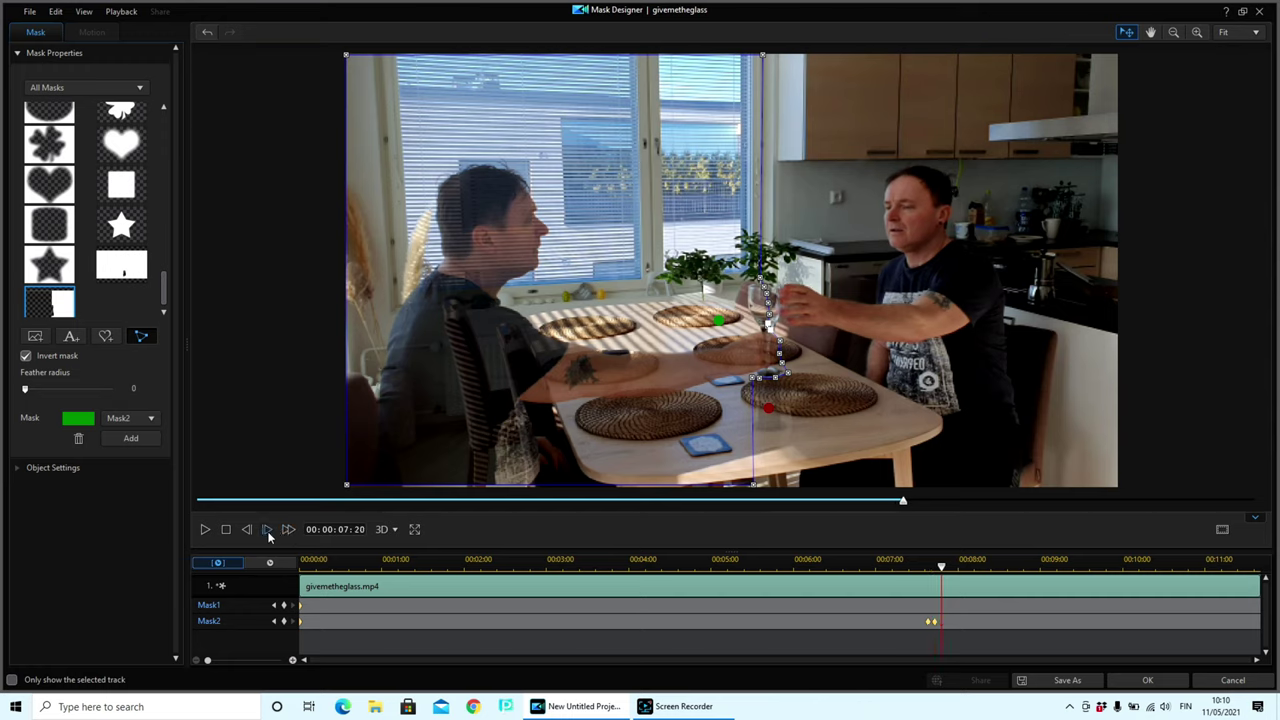
{"action": "left_click", "coordinate": [268, 537]}
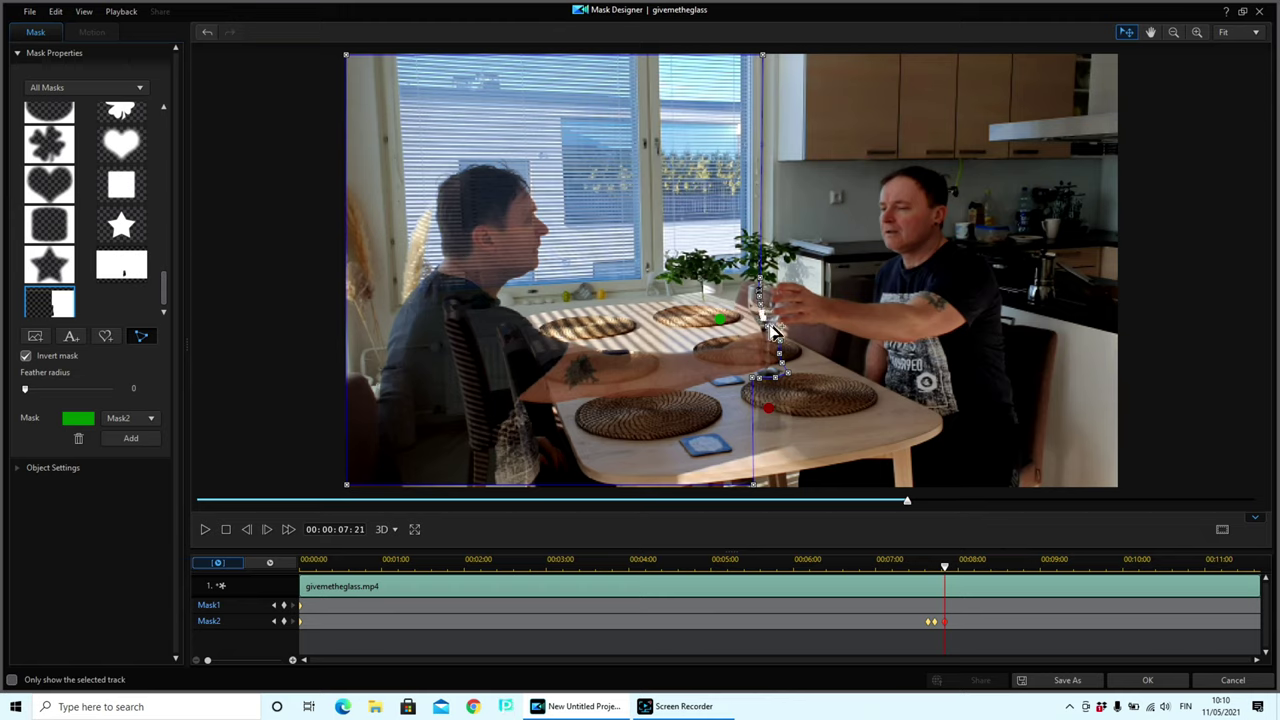
- Advance to 00:00:08:05 and reshape Mask2's edge around the left side of the glass bowl and its stem, adding a keyframe
{"action": "left_click", "coordinate": [268, 531]}
{"action": "left_click", "coordinate": [268, 531]}
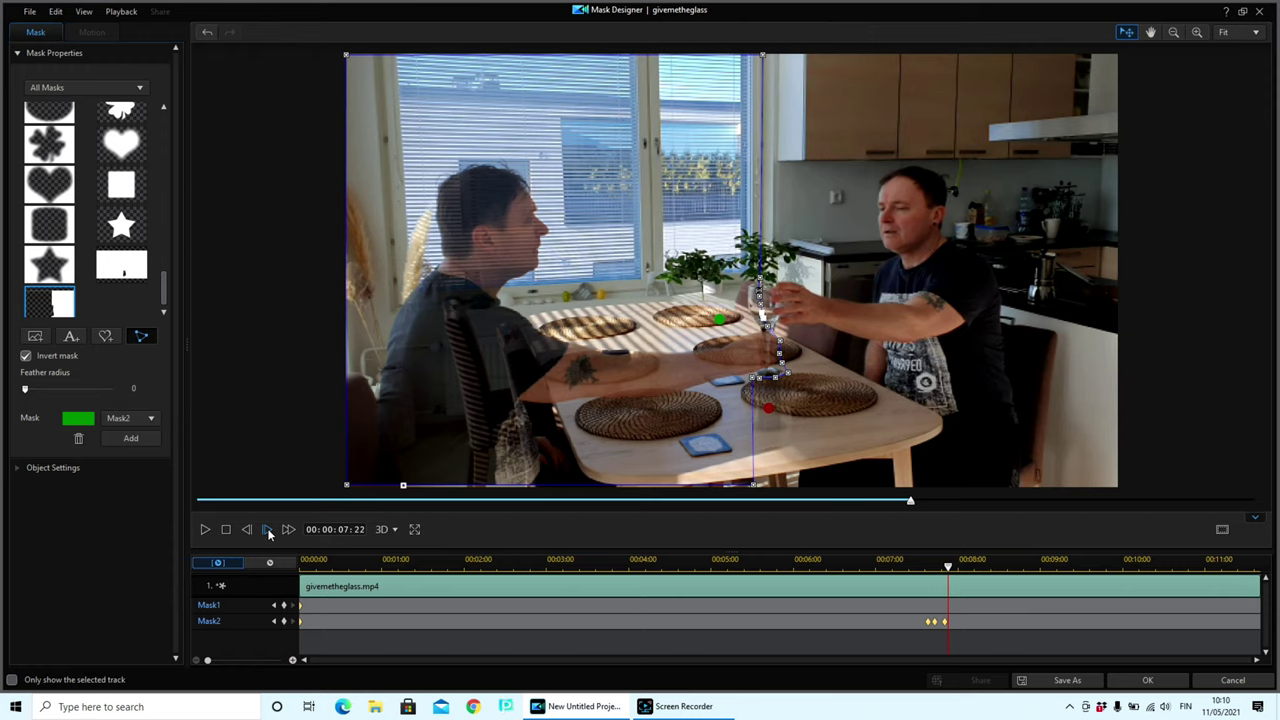
{"action": "left_click", "coordinate": [268, 531]}
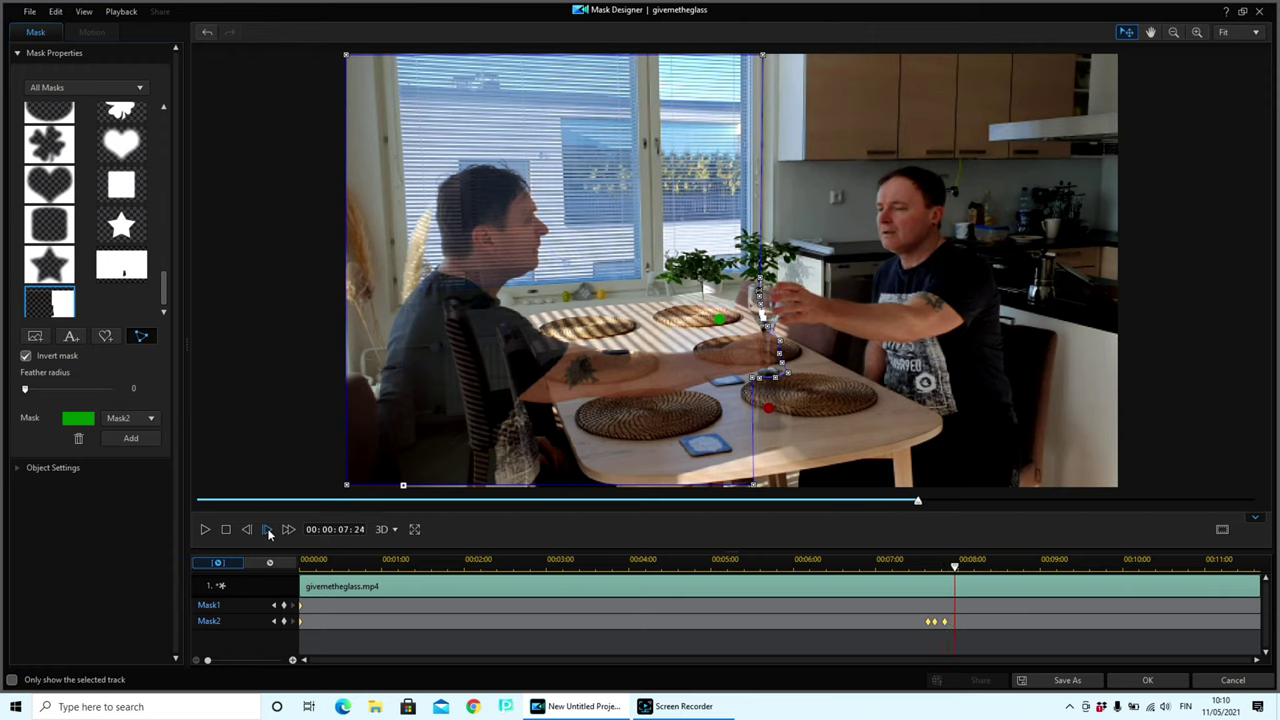
{"action": "left_click", "coordinate": [268, 531]}
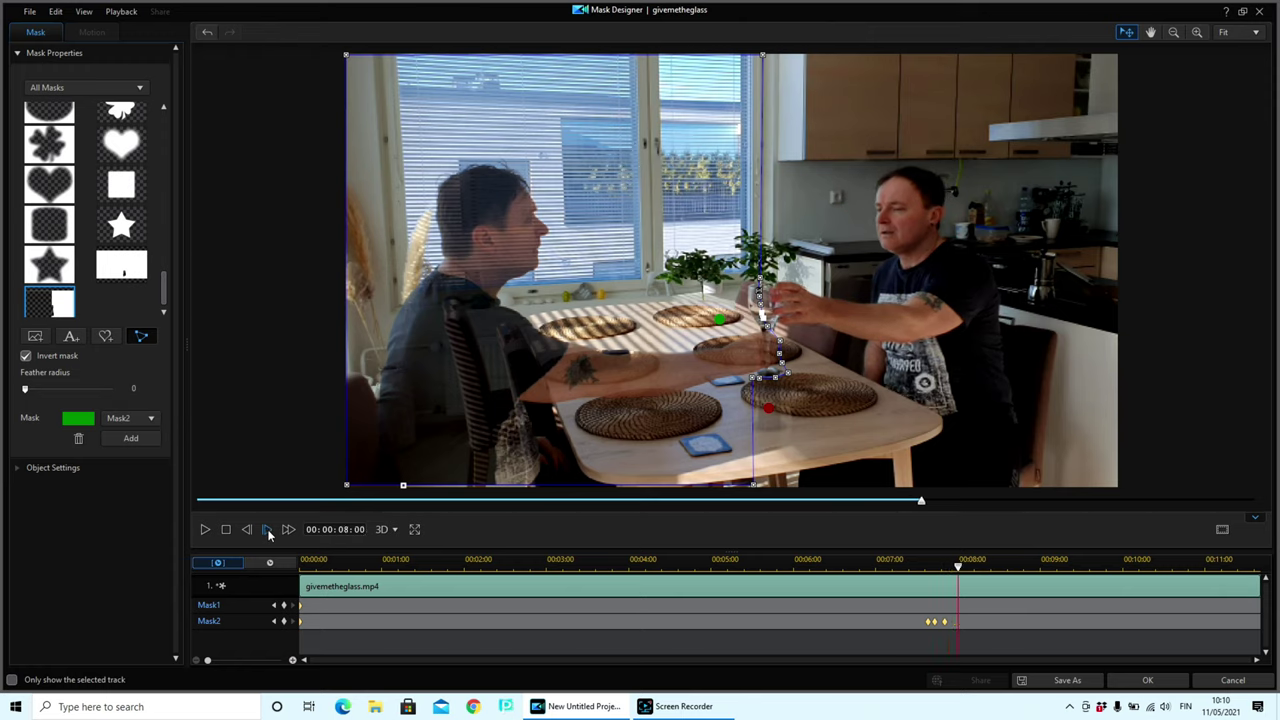
{"action": "left_click", "coordinate": [268, 531]}
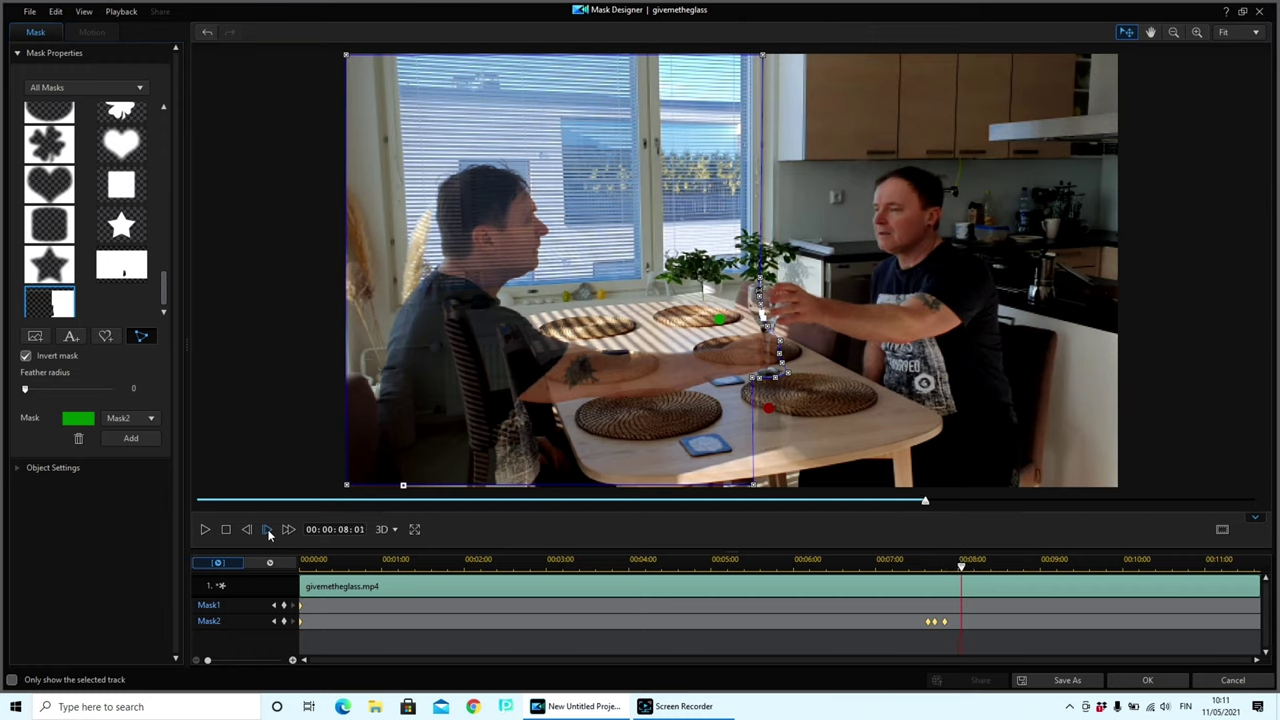
{"action": "left_click", "coordinate": [268, 531]}
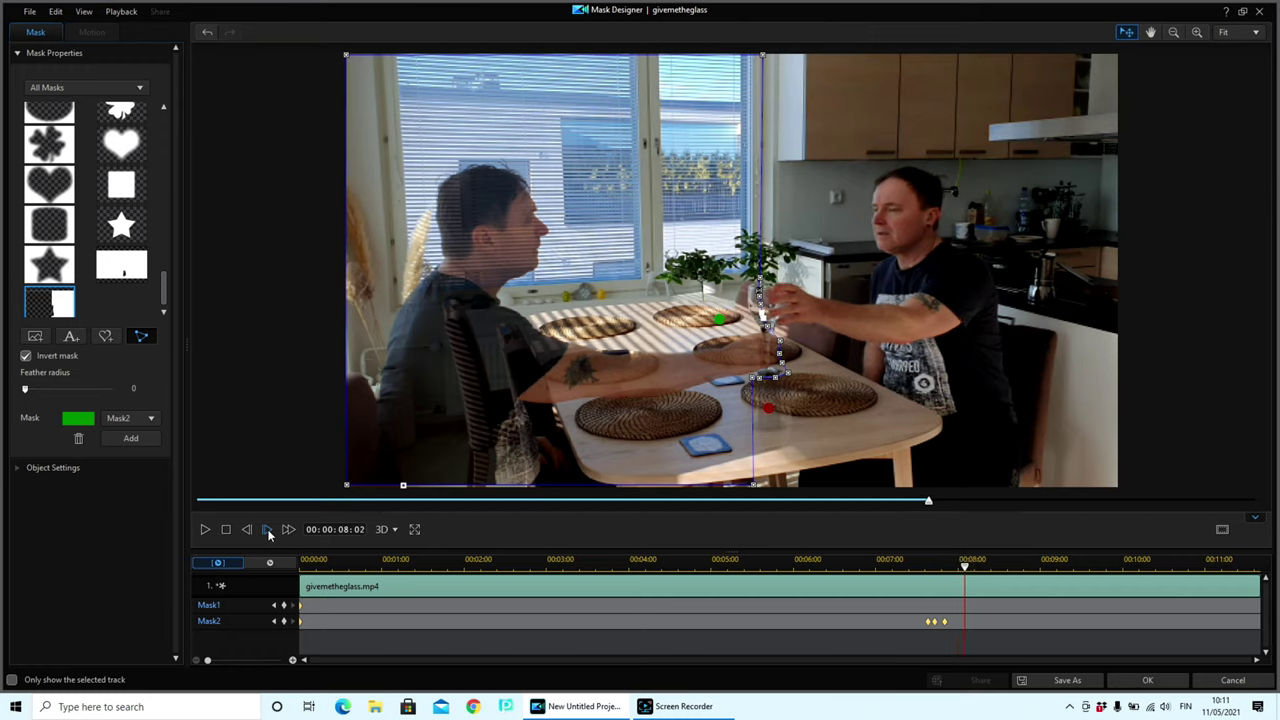
{"action": "left_click", "coordinate": [268, 531]}
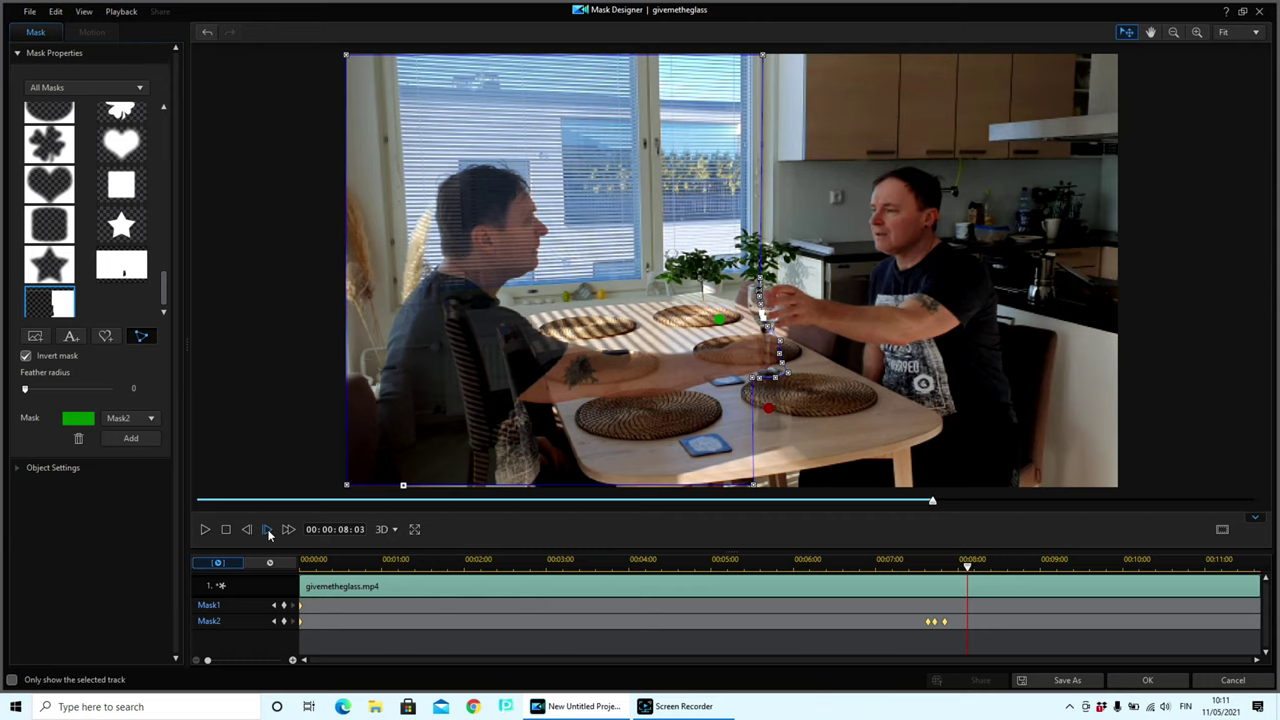
{"action": "left_click", "coordinate": [268, 531]}
{"action": "left_click", "coordinate": [268, 531]}
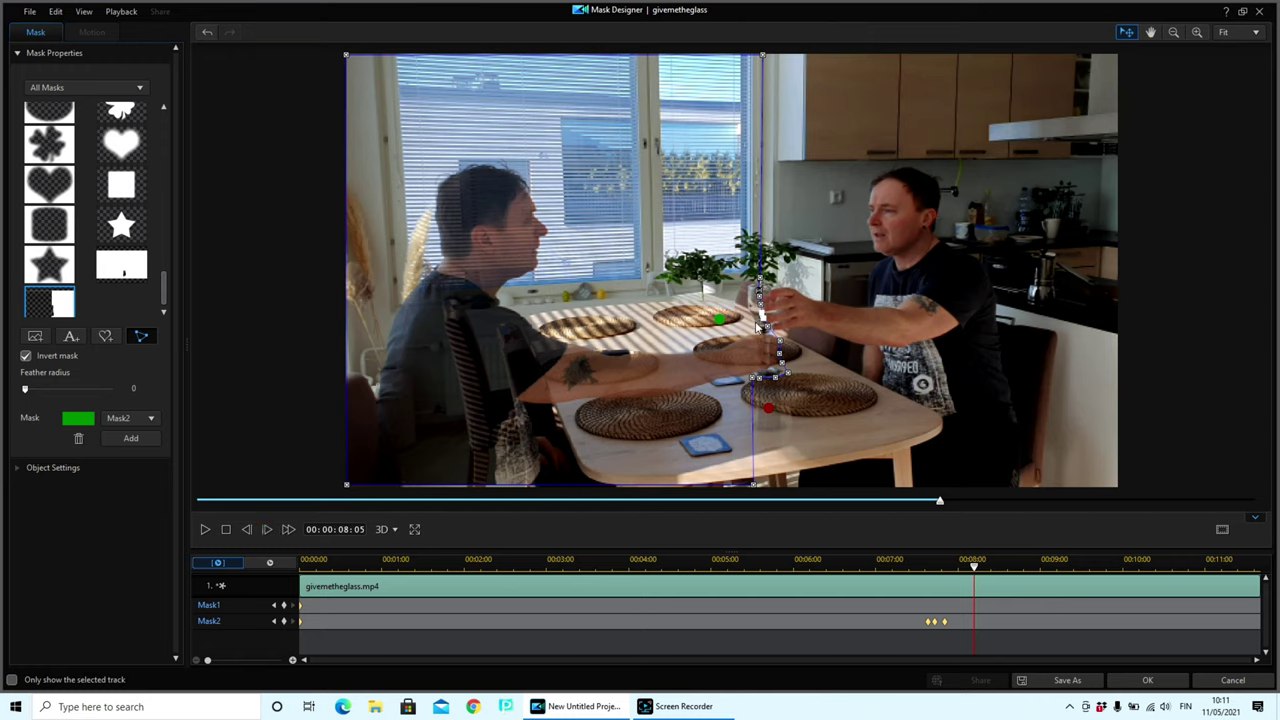
{"action": "left_click_drag", "start_coordinate": [758, 322], "coordinate": [763, 318]}
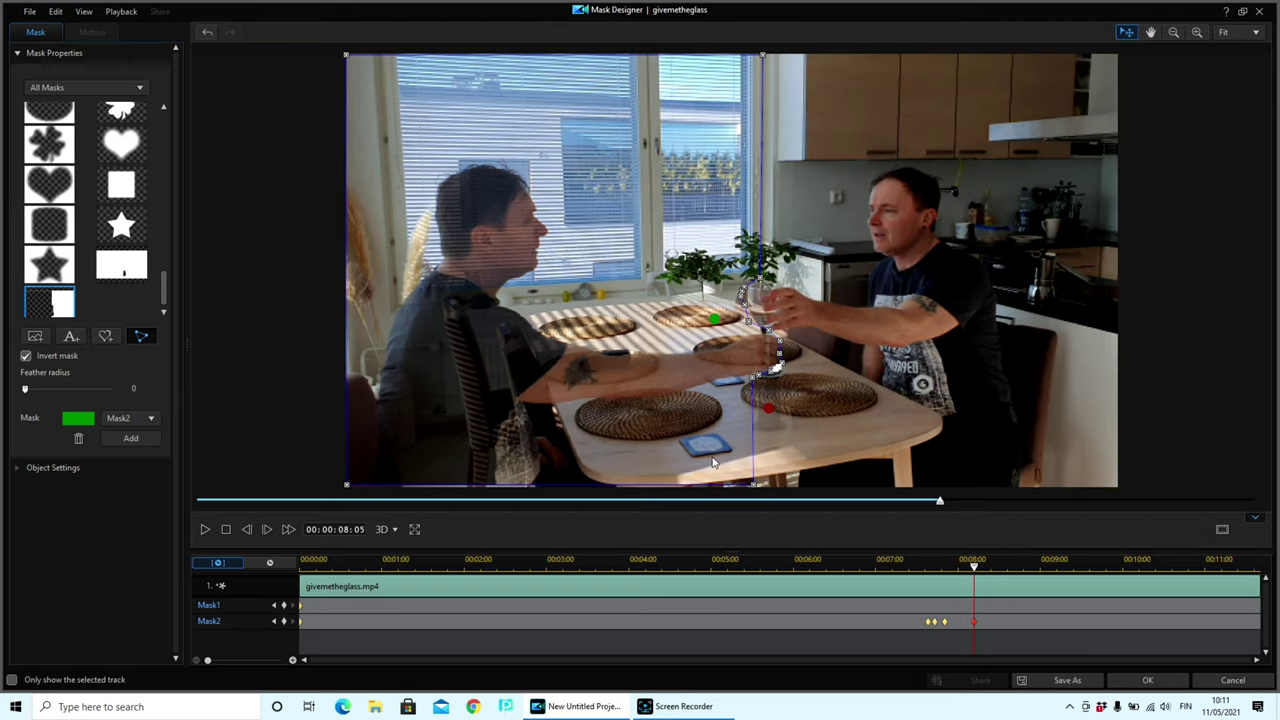
- Reshape Mask2's edge around the lifting glass's base and stem with keyframes at 00:00:08:13 and 00:00:08:15
{"action": "left_click", "coordinate": [265, 529]}
{"action": "left_click", "coordinate": [265, 529]}
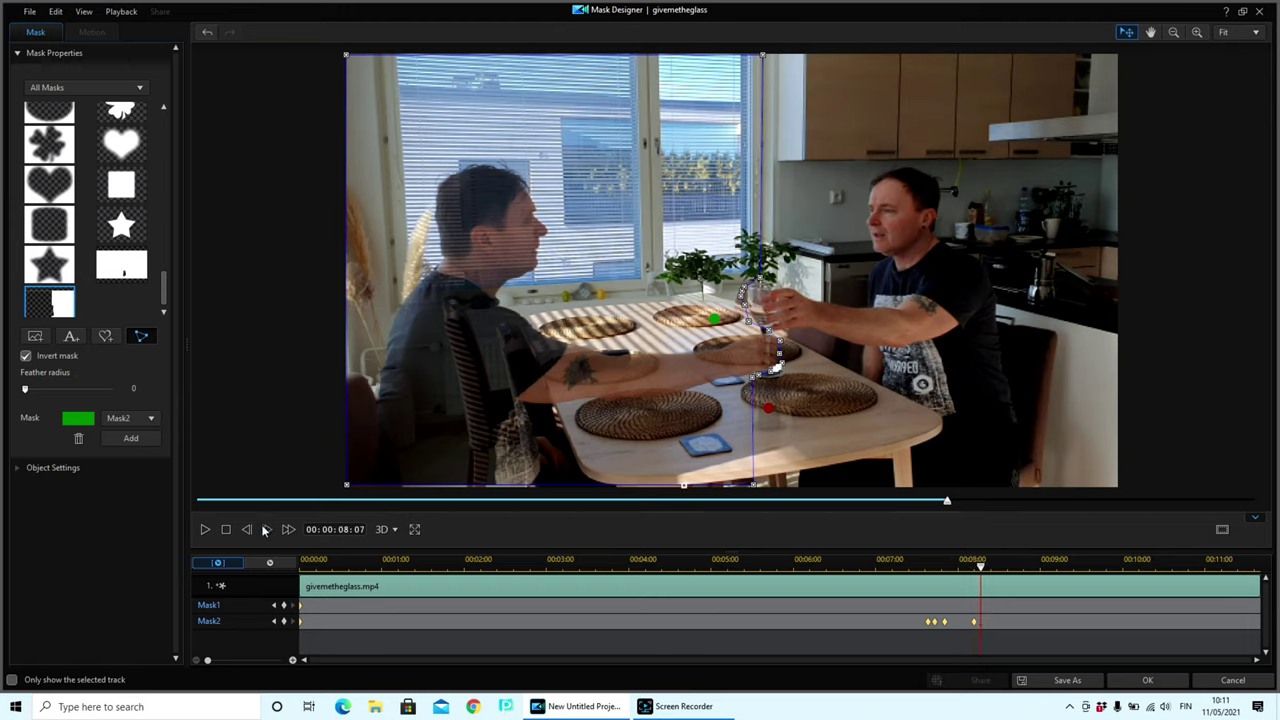
{"action": "left_click", "coordinate": [265, 529]}
{"action": "left_click", "coordinate": [265, 529]}
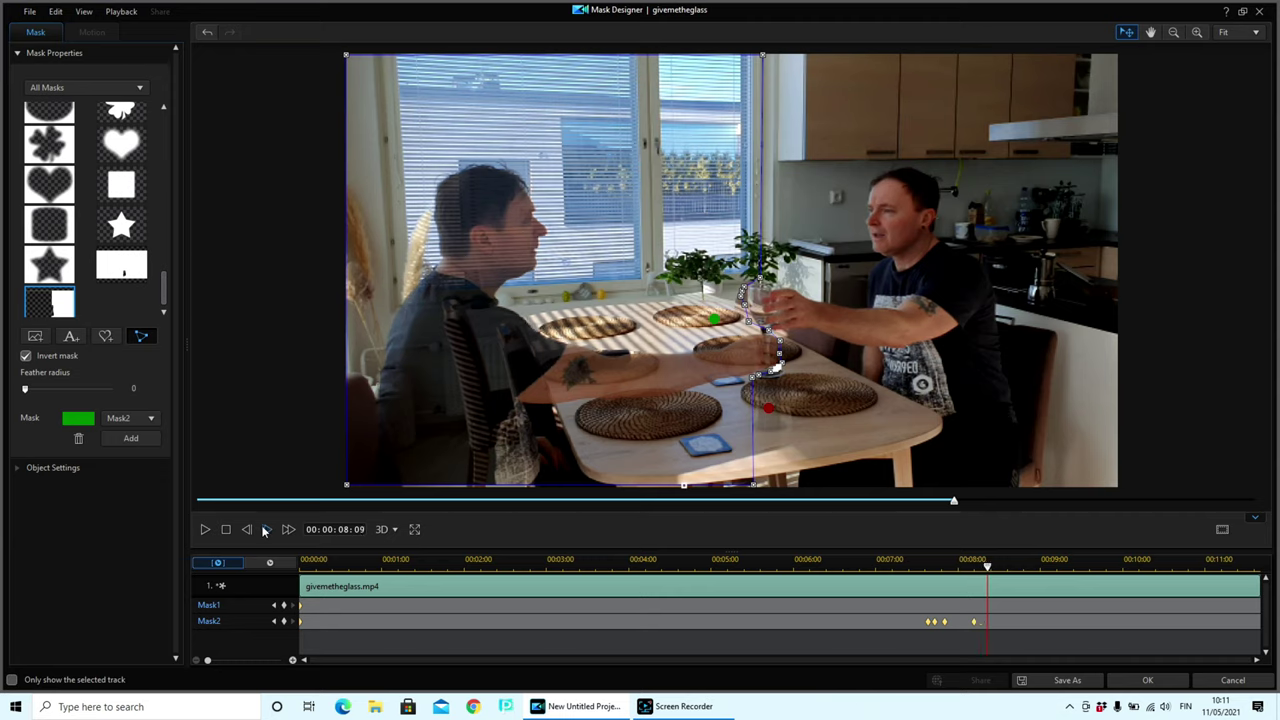
{"action": "left_click", "coordinate": [265, 529]}
{"action": "left_click", "coordinate": [265, 529]}
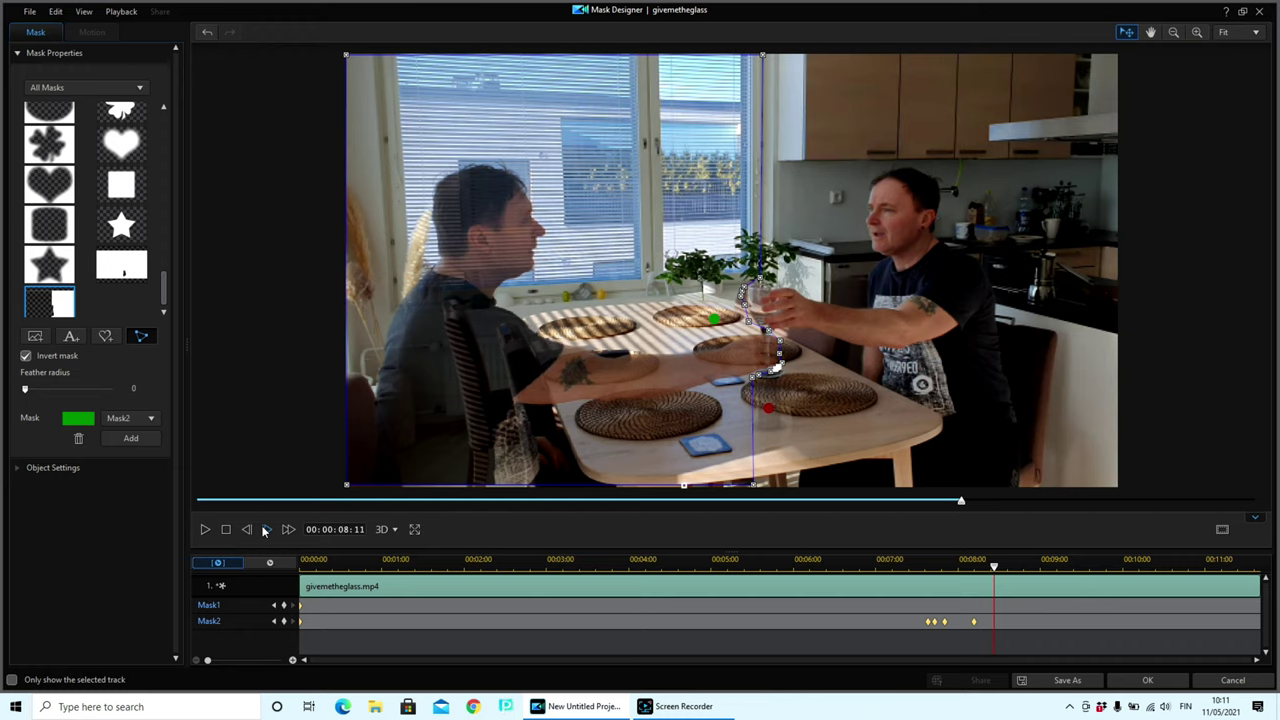
{"action": "left_click", "coordinate": [265, 529]}
{"action": "left_click", "coordinate": [265, 529]}
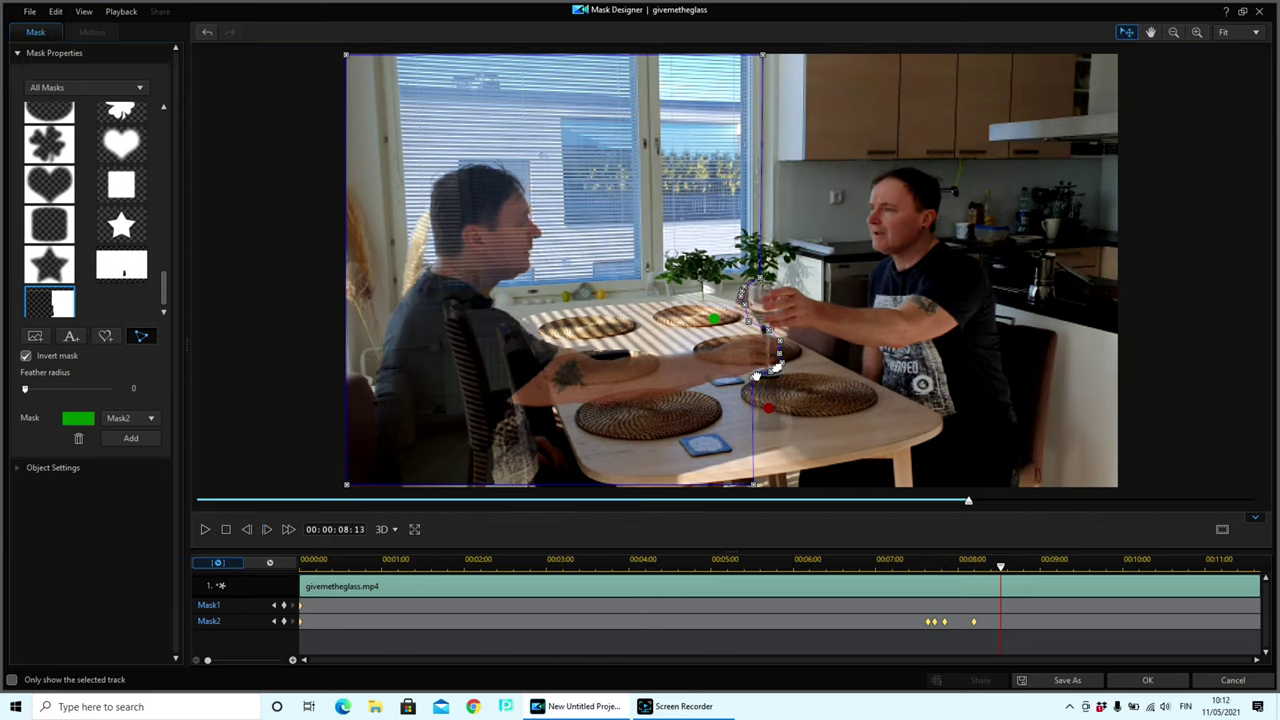
{"action": "left_click_drag", "start_coordinate": [759, 375], "coordinate": [771, 372]}
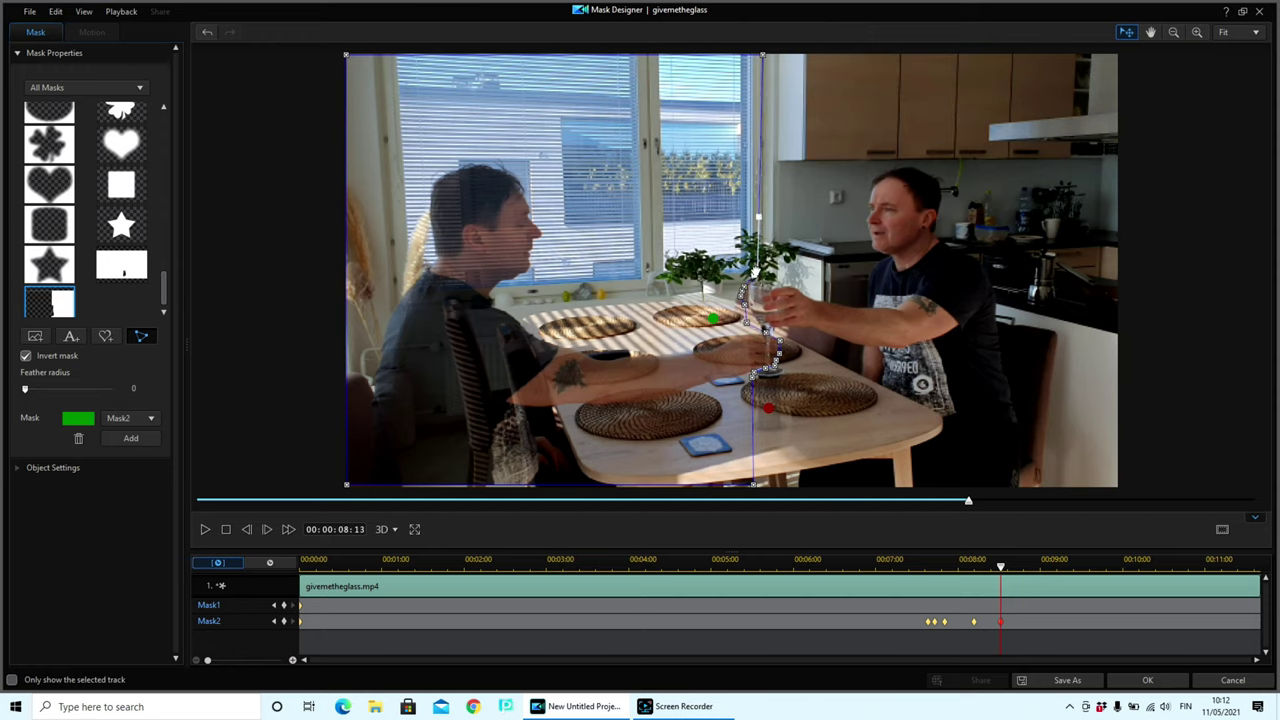
{"action": "left_click", "coordinate": [266, 532]}
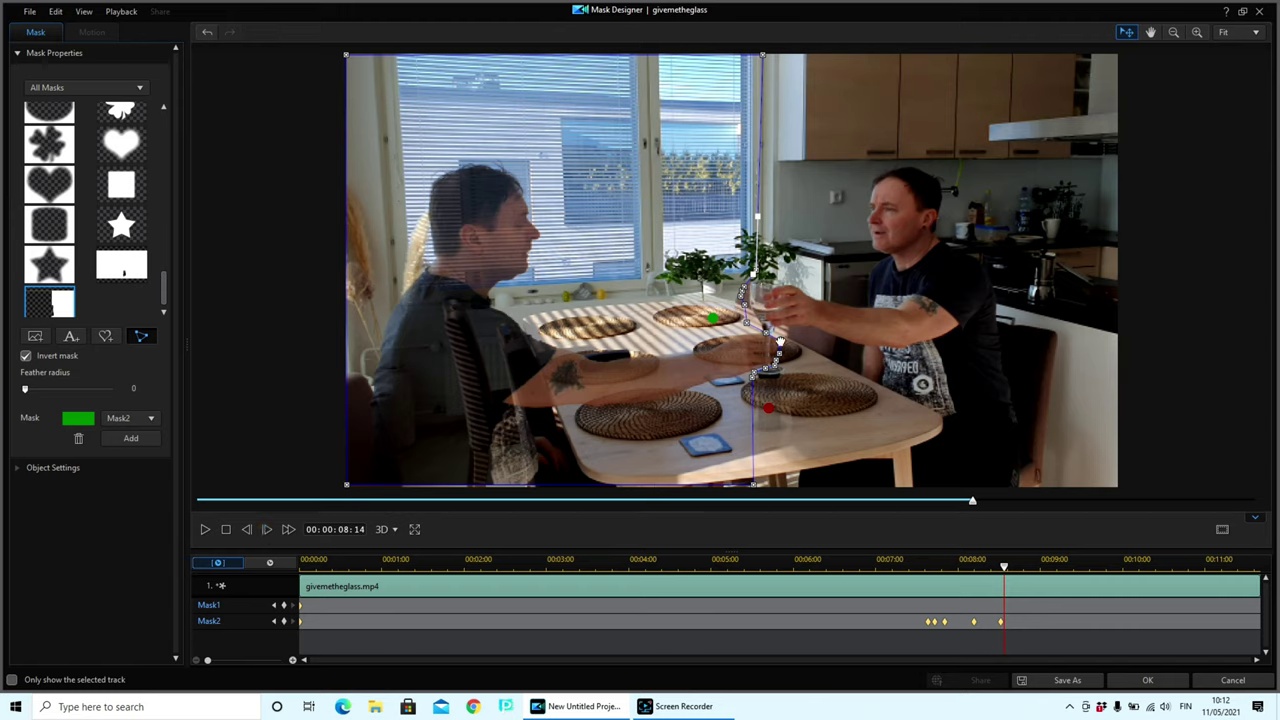
{"action": "left_click", "coordinate": [263, 528]}
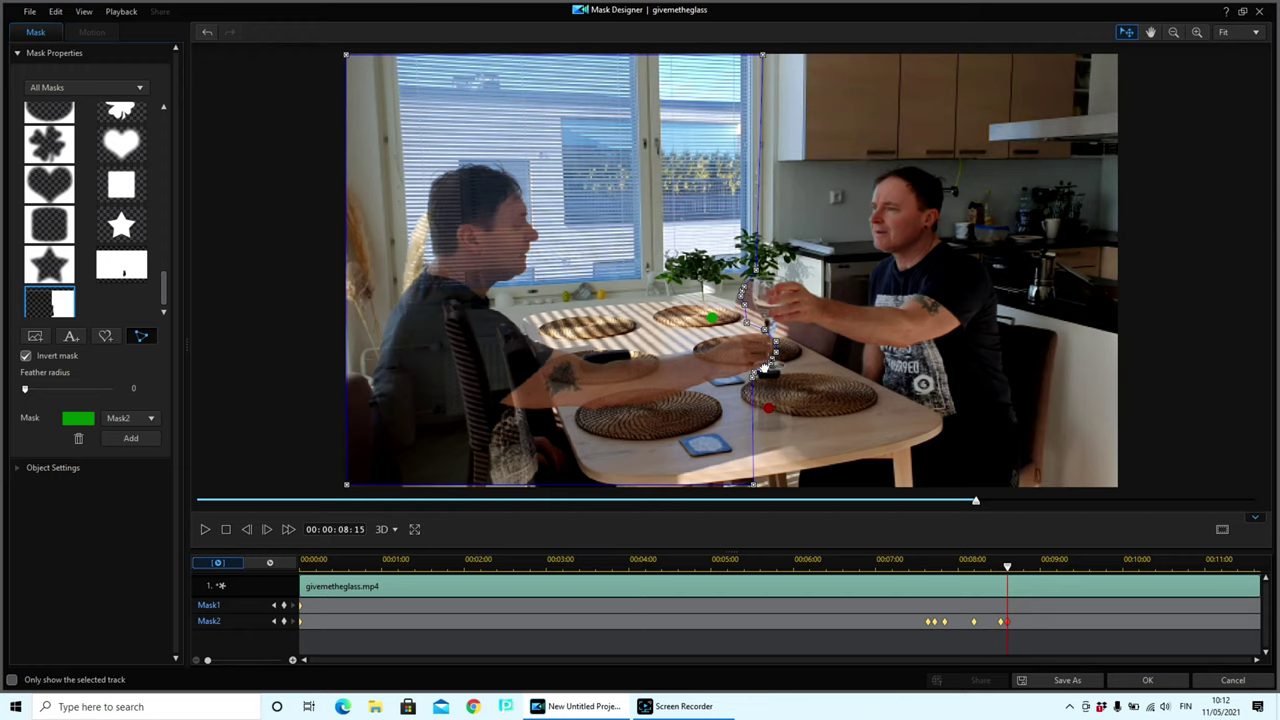
- Reshape Mask2's edge around the rising glass's stem and base with keyframes at 00:00:08:16 and 00:00:08:17
{"action": "left_click", "coordinate": [267, 530]}
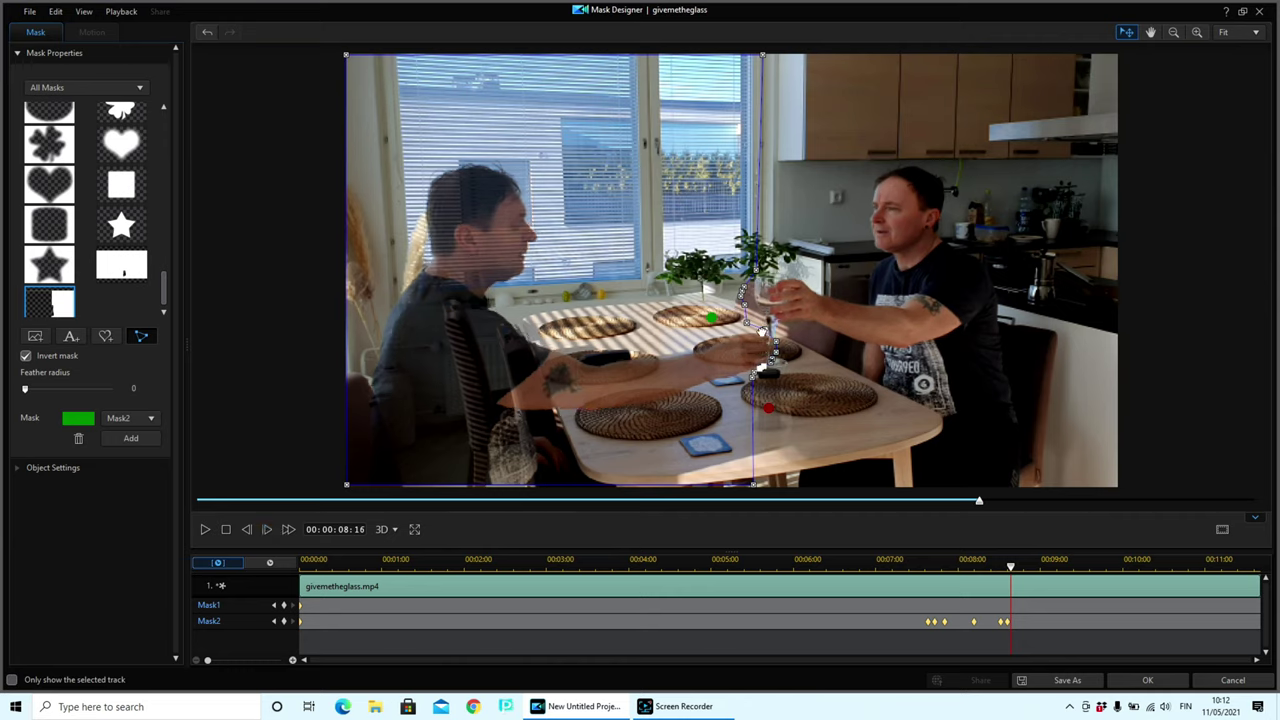
{"action": "left_click_drag", "start_coordinate": [763, 328], "coordinate": [768, 357]}
{"action": "left_click", "coordinate": [267, 533]}
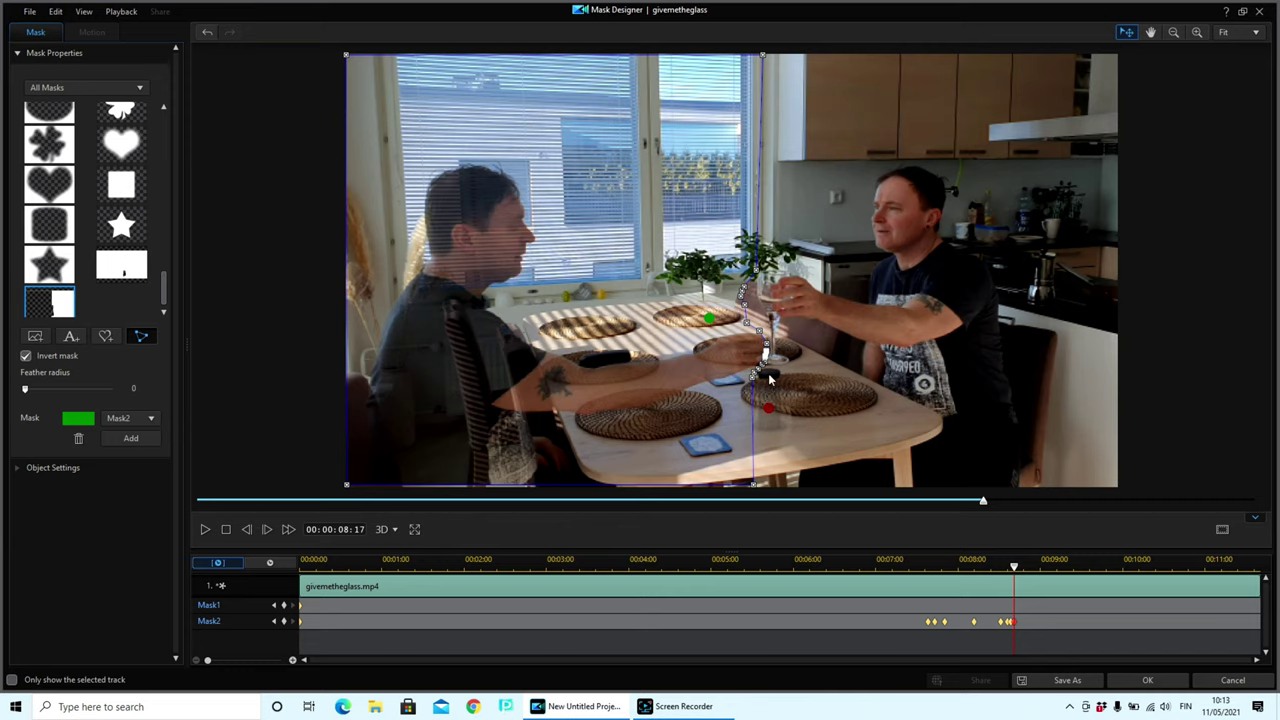
- Pull Mask2's edge clear of the departing glass's base, adding keyframes at 00:00:08:18 and 00:00:08:20
{"action": "left_click", "coordinate": [266, 530]}
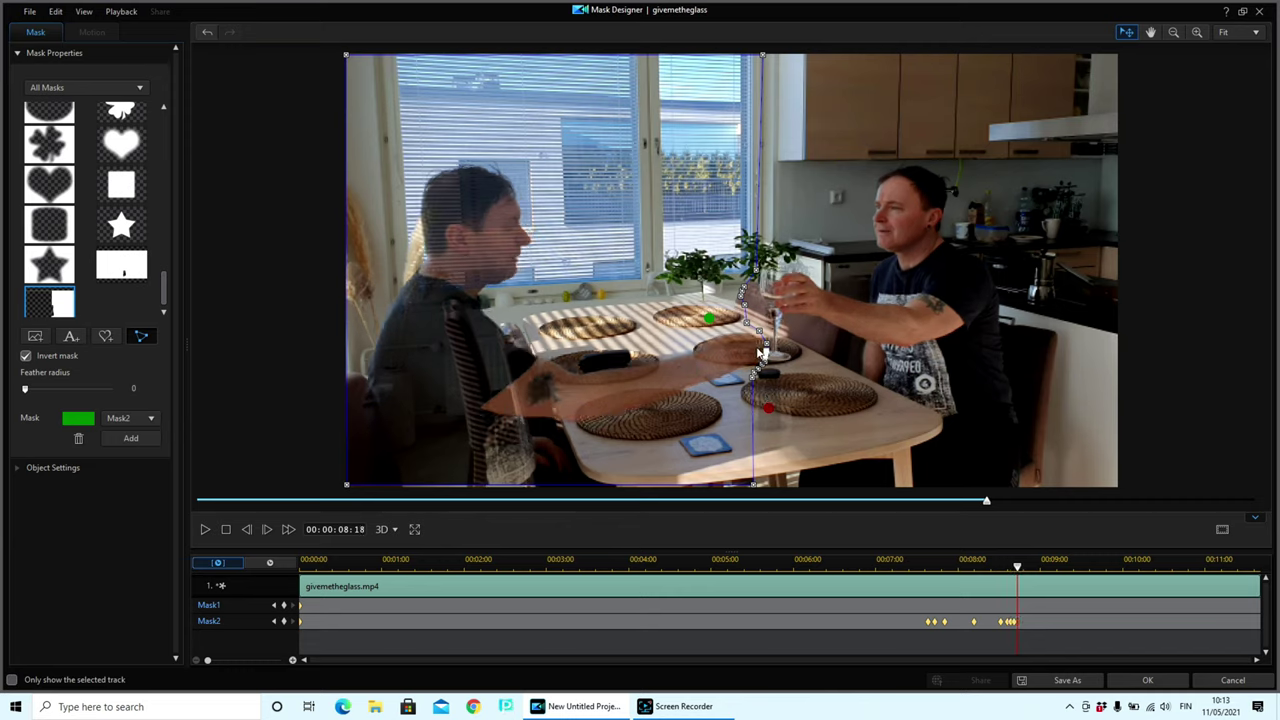
{"action": "mouse_move", "coordinate": [765, 340]}
{"action": "left_mouse_down"}
{"action": "mouse_move", "coordinate": [766, 372]}
{"action": "mouse_move", "coordinate": [762, 362]}
{"action": "left_mouse_up"}
{"action": "left_click", "coordinate": [268, 534]}
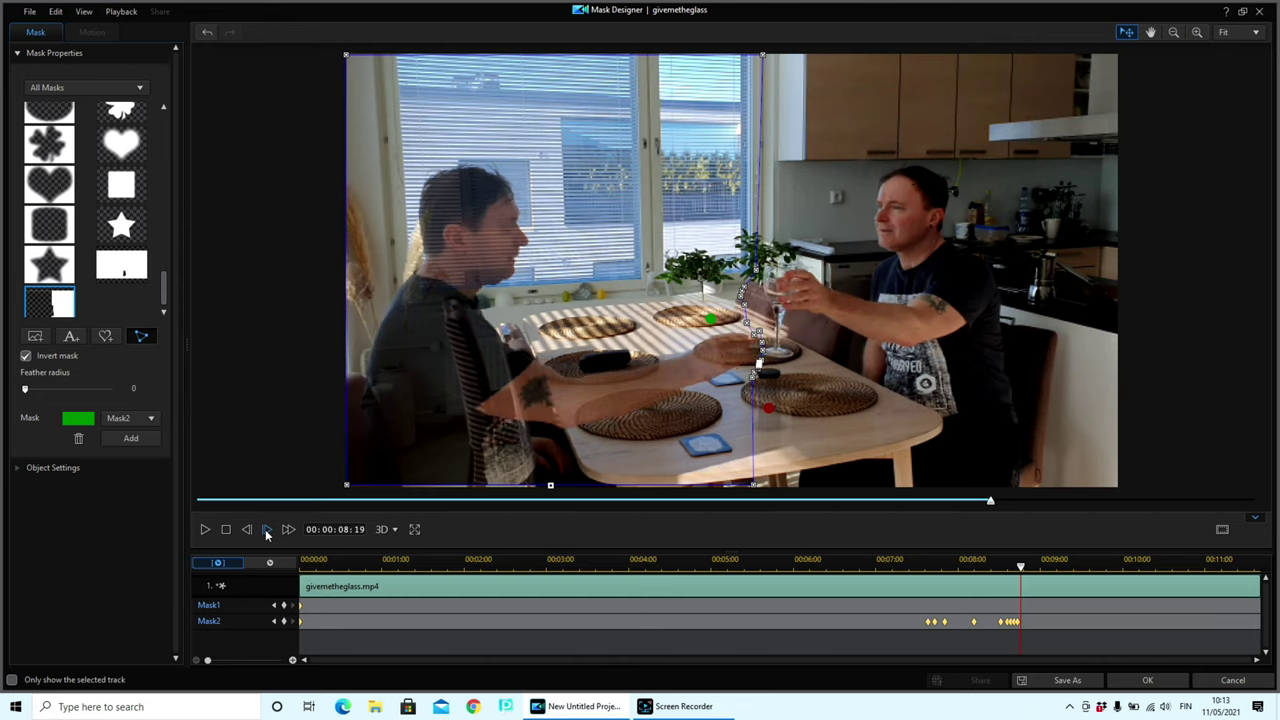
{"action": "left_click", "coordinate": [268, 534]}
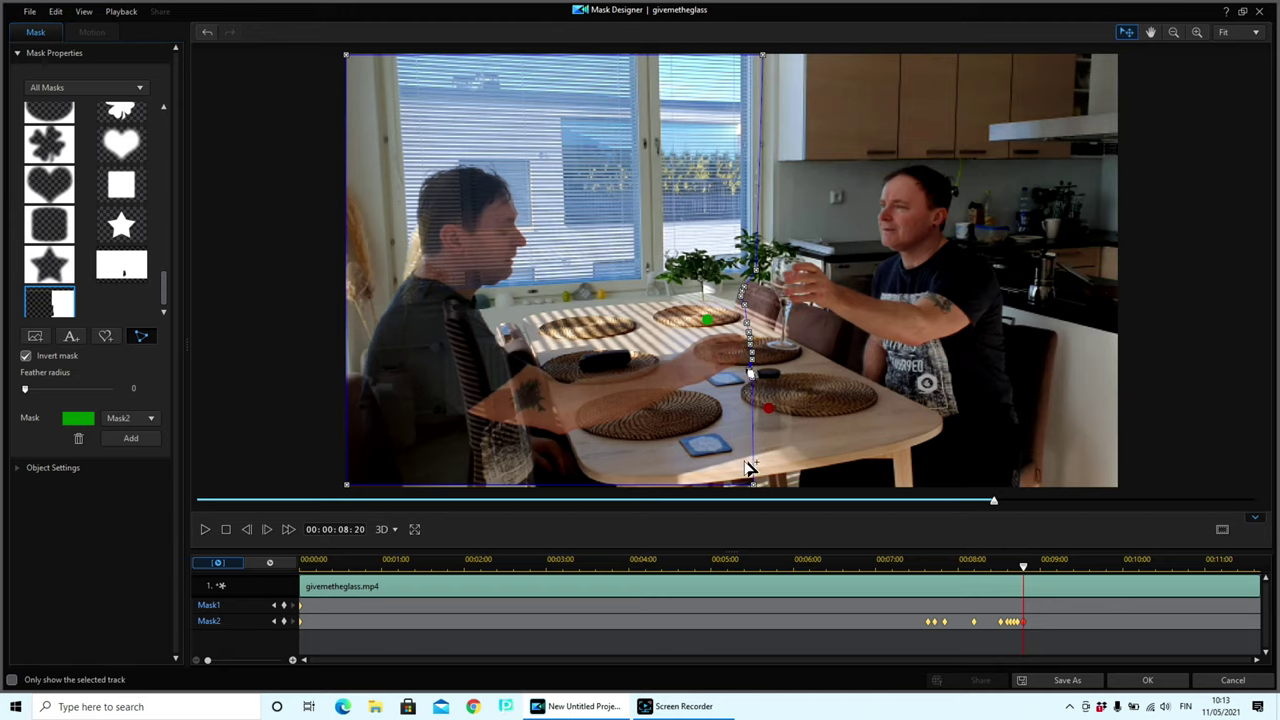
- Check Mask2's edge frame by frame up to 00:00:09:12 and apply the mask changes
{"action": "left_click", "coordinate": [265, 535]}
{"action": "left_click", "coordinate": [265, 535]}
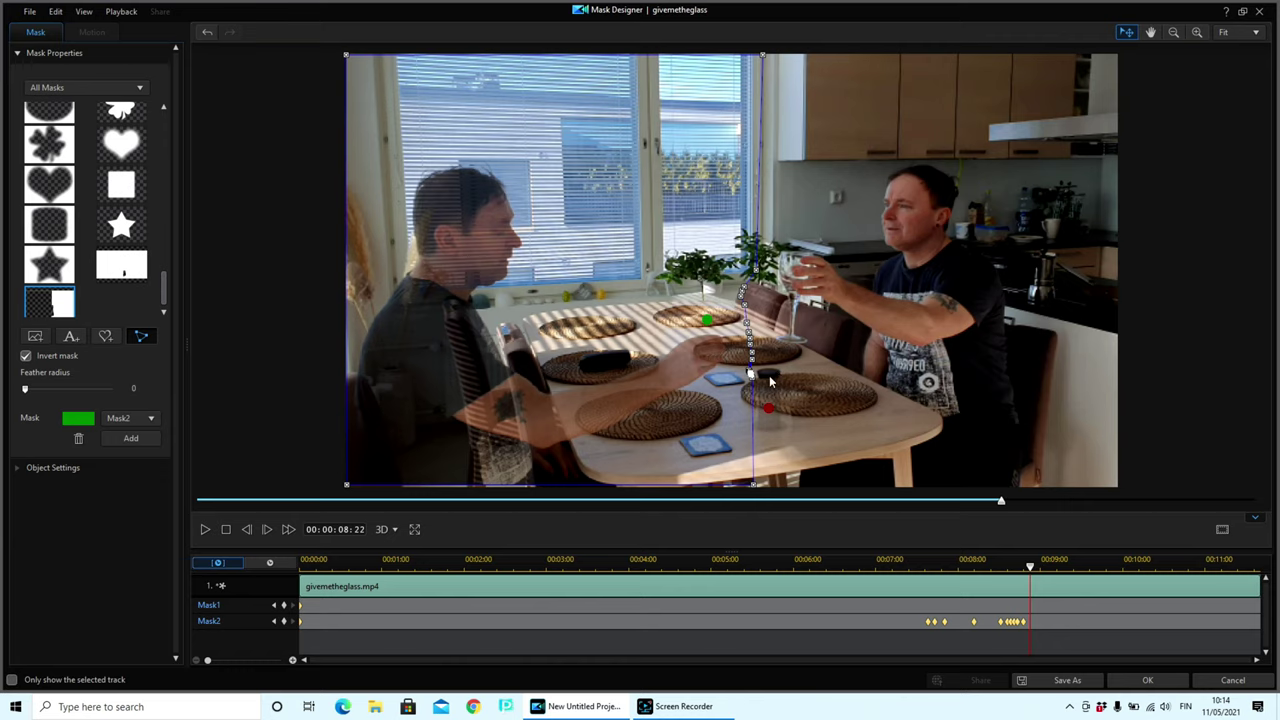
{"action": "left_click", "coordinate": [266, 531]}
{"action": "left_click", "coordinate": [266, 531]}
{"action": "left_click", "coordinate": [266, 531]}
{"action": "left_click", "coordinate": [266, 531]}
{"action": "left_click", "coordinate": [266, 531]}
{"action": "left_click", "coordinate": [266, 531]}
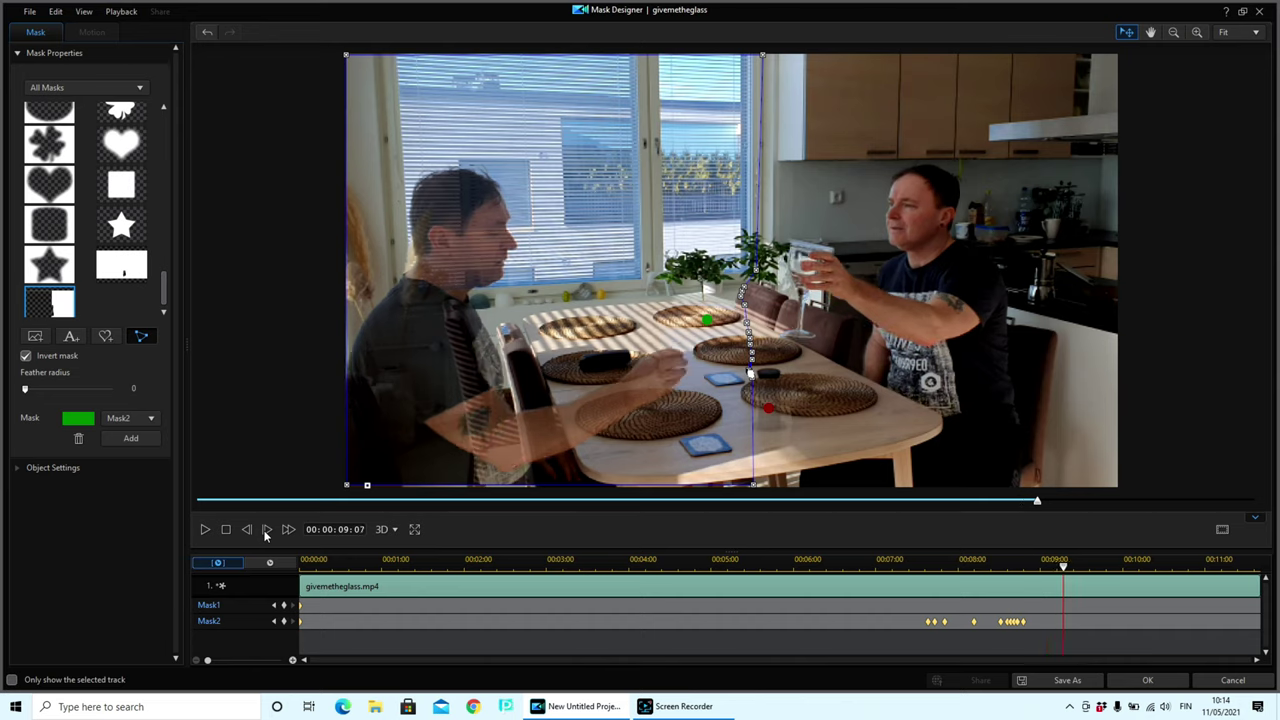
{"action": "left_click", "coordinate": [266, 531]}
{"action": "left_click", "coordinate": [266, 531]}
{"action": "left_click", "coordinate": [266, 531]}
{"action": "left_click", "coordinate": [266, 531]}
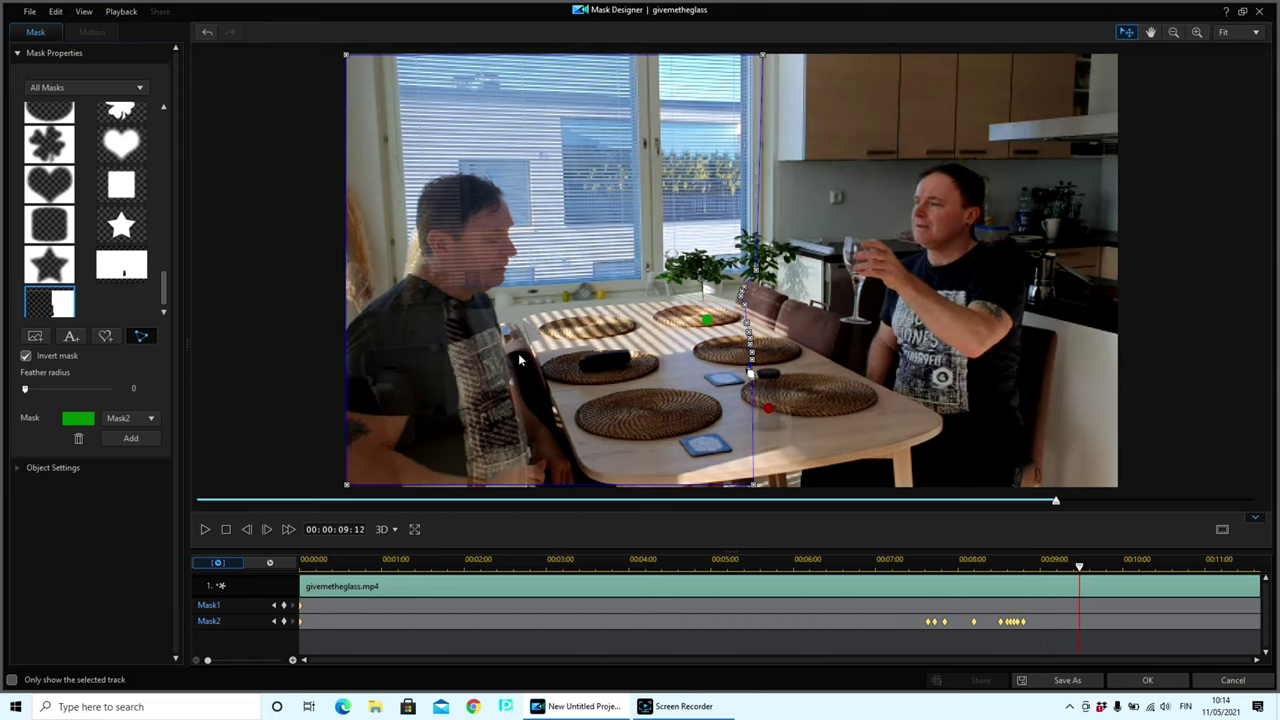
{"action": "left_click", "coordinate": [1147, 681]}
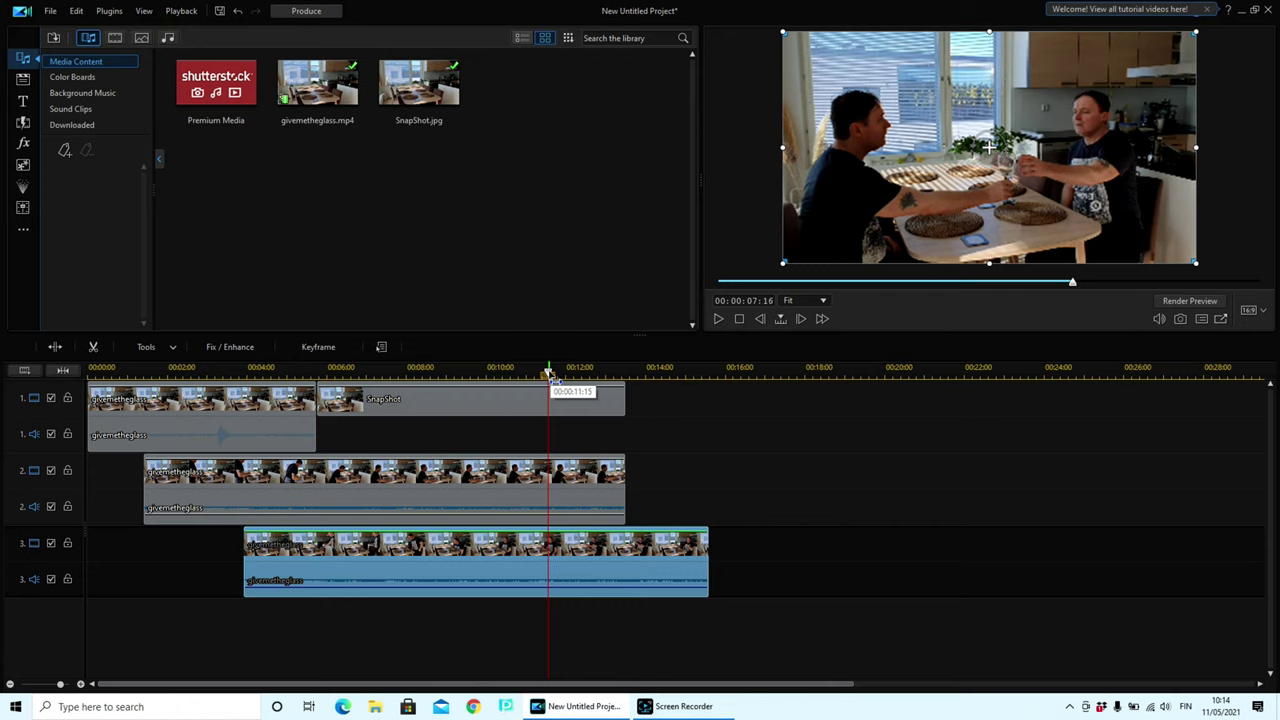
- Review the glass handover on the timeline, and open the track 3 clip in Mask Designer at 00:00:12:12
{"action": "left_click_drag", "start_coordinate": [548, 373], "coordinate": [607, 386]}
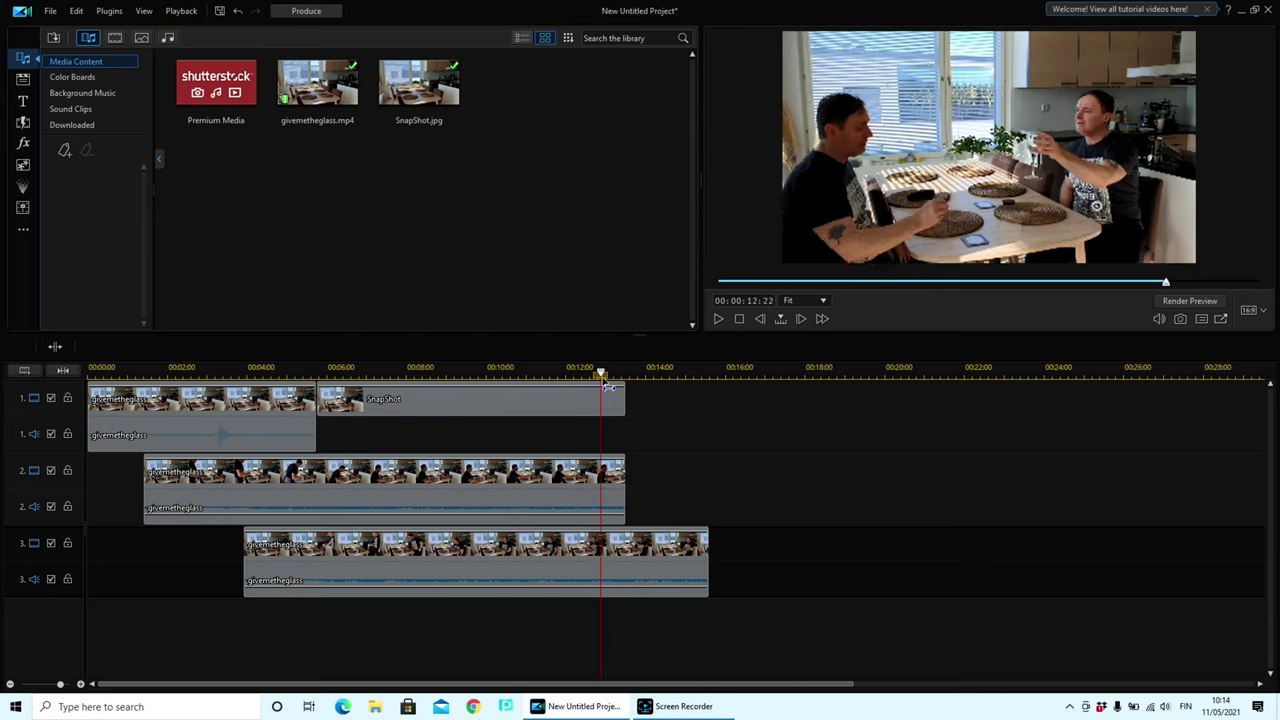
{"action": "left_click", "coordinate": [963, 250]}
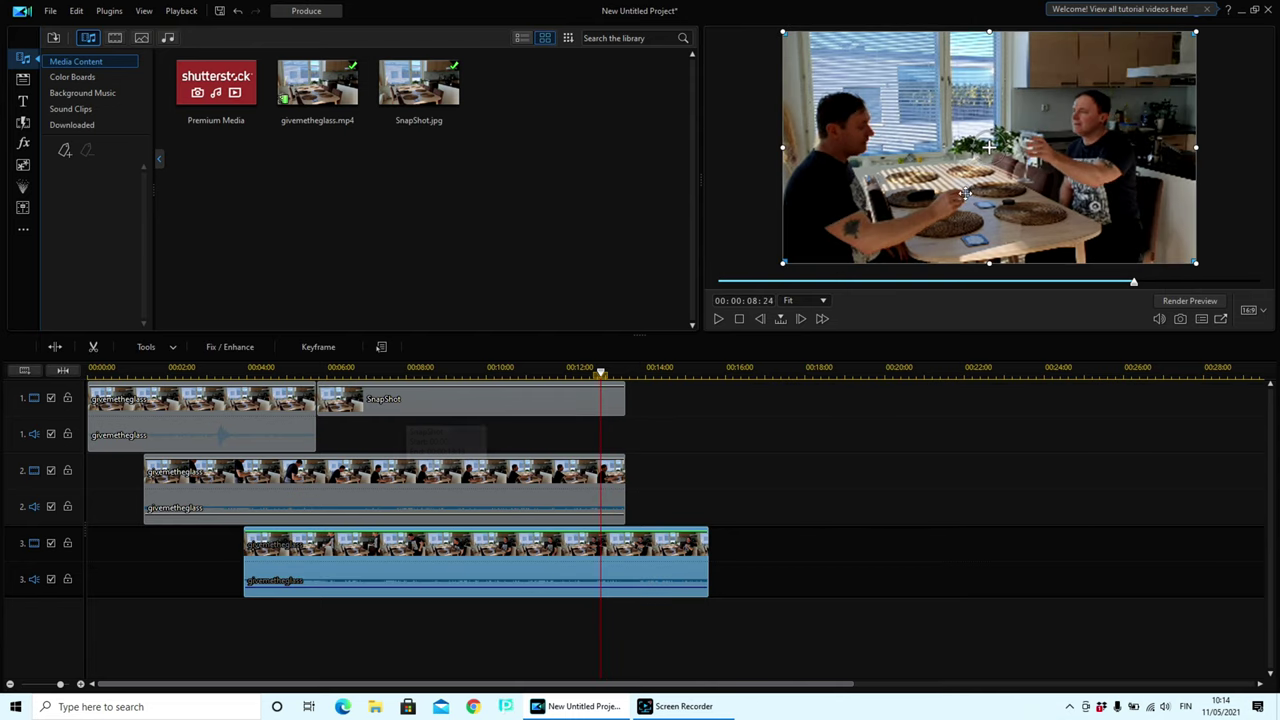
{"action": "mouse_move", "coordinate": [601, 371]}
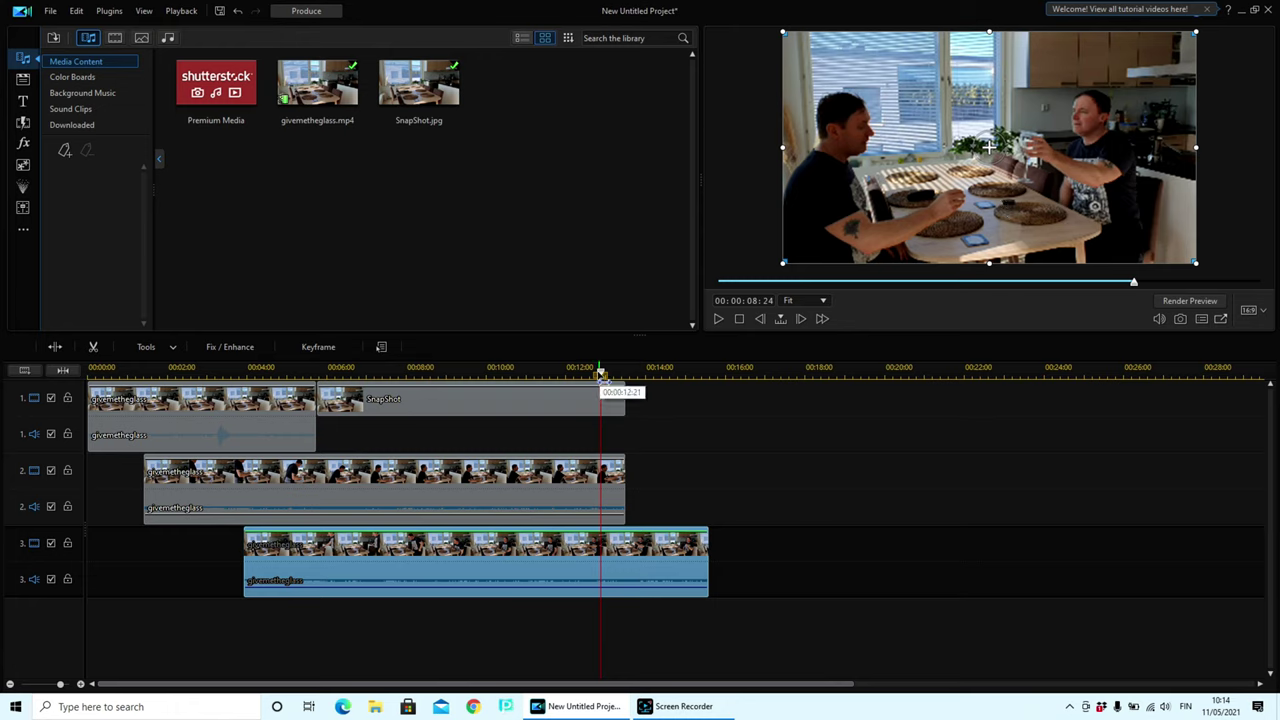
{"action": "left_click_drag", "start_coordinate": [601, 371], "coordinate": [586, 372]}
{"action": "left_click", "coordinate": [600, 565]}
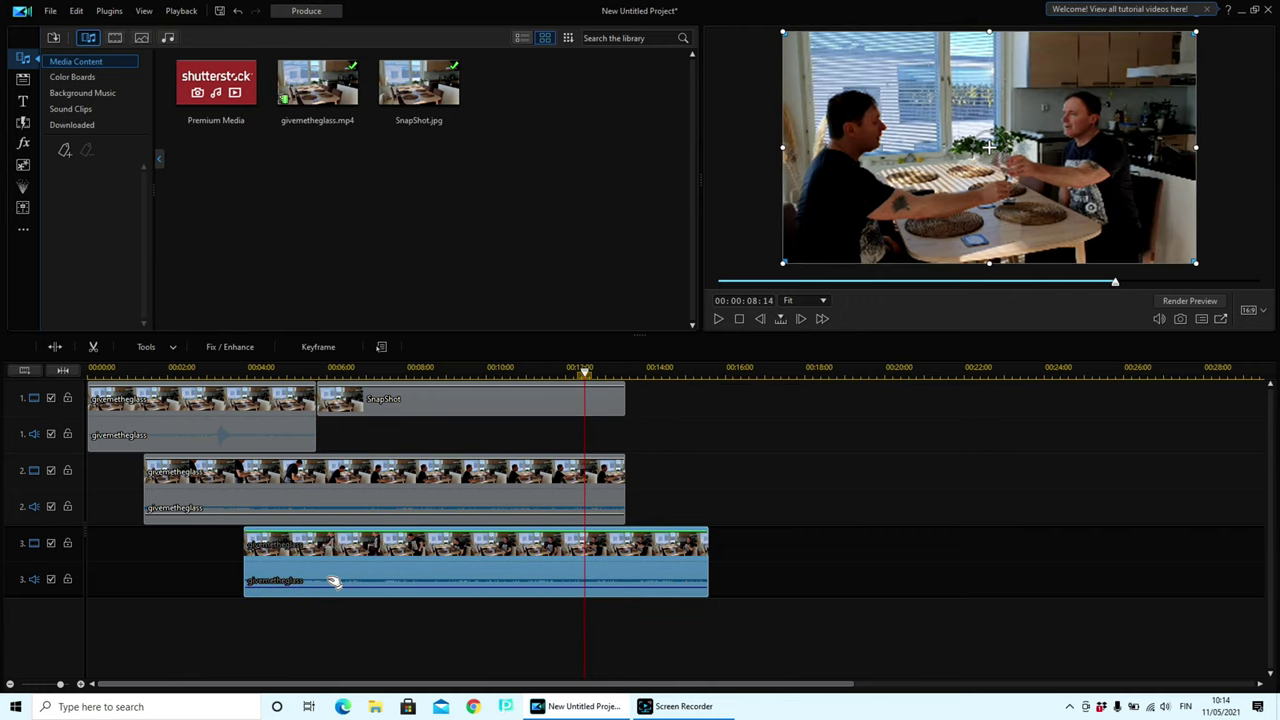
{"action": "left_click", "coordinate": [155, 352]}
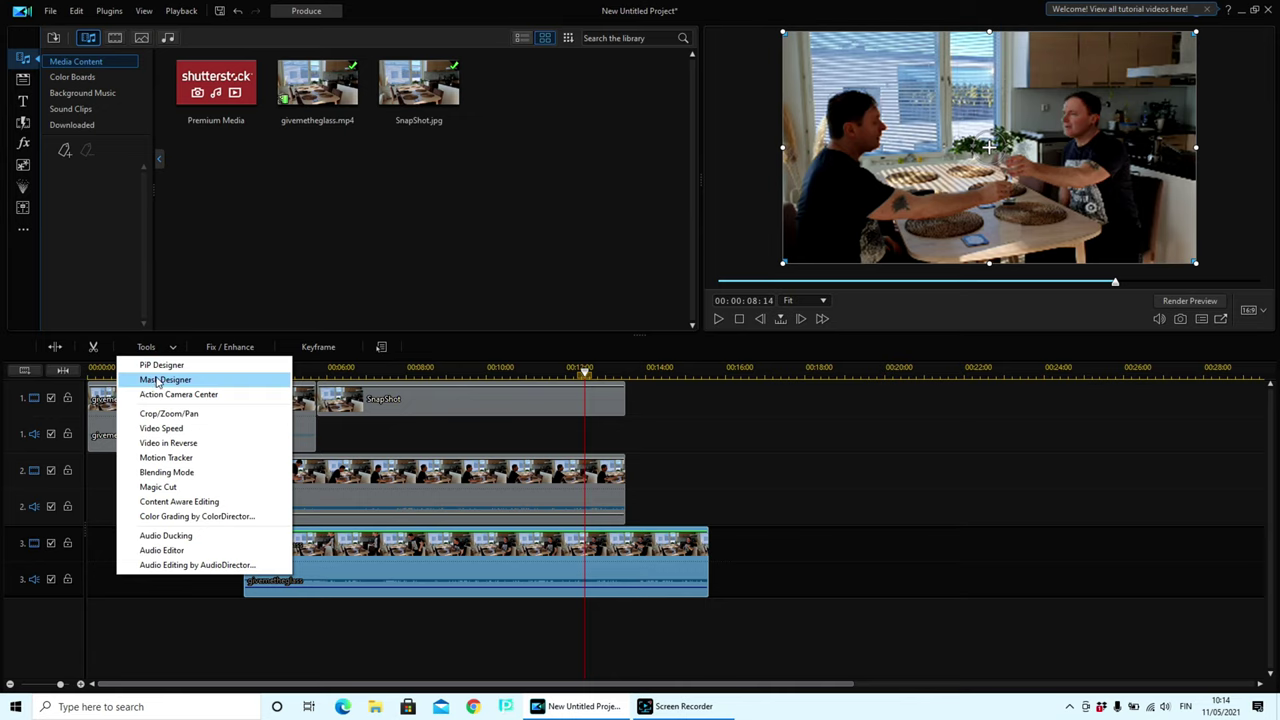
{"action": "left_click", "coordinate": [150, 382]}
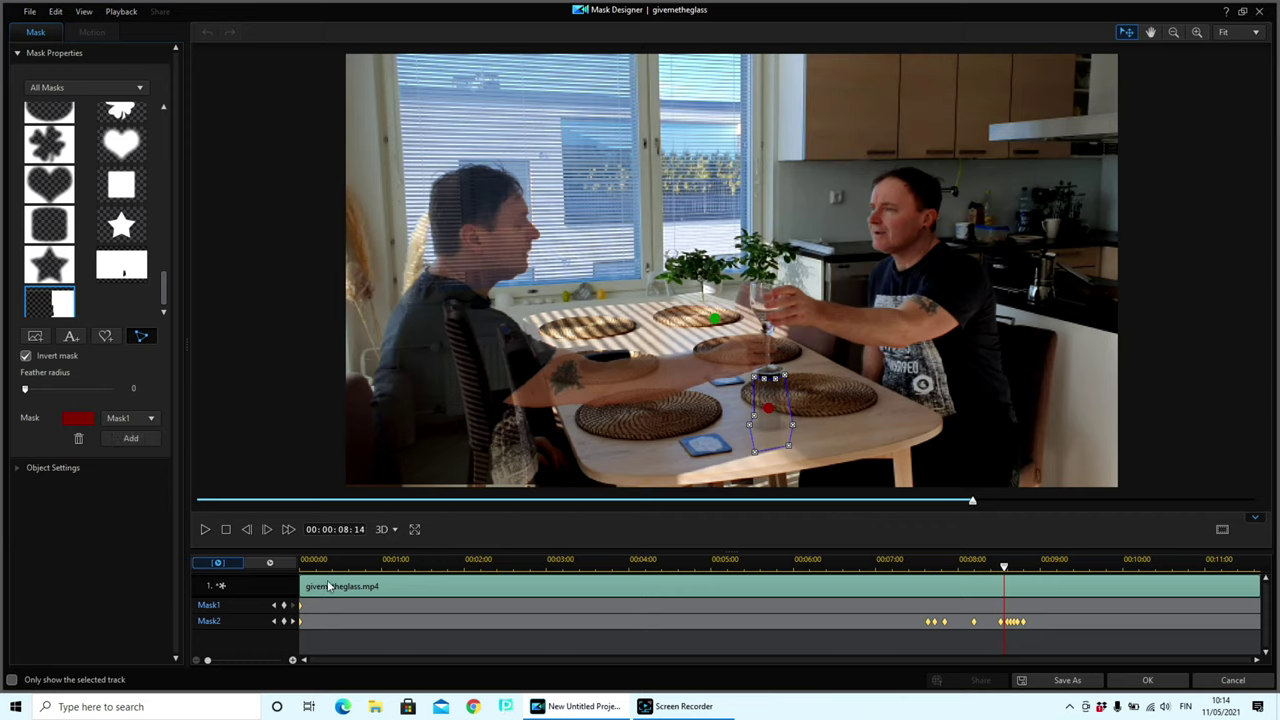
- Reshape Mask1's upper edge along the glass base with keyframes at 00:00:08:15 and 00:00:08:16, and apply the mask changes
{"action": "left_click", "coordinate": [267, 530]}
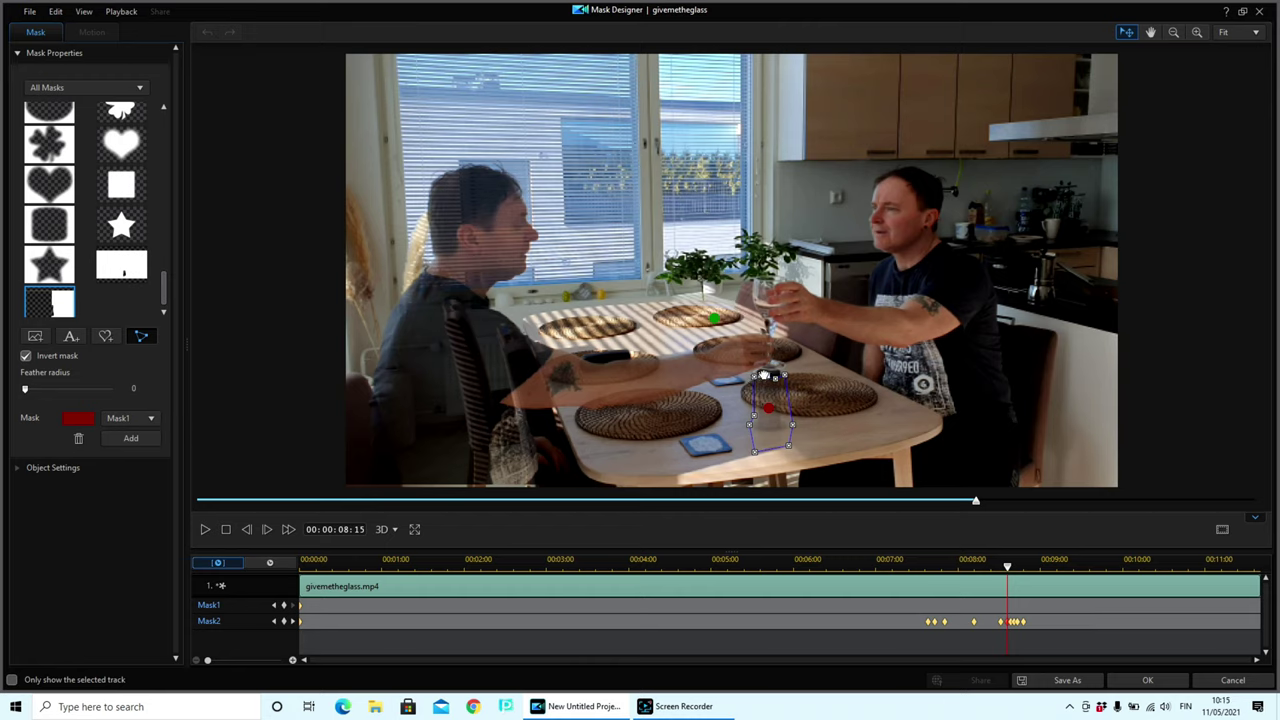
{"action": "left_click_drag", "start_coordinate": [763, 373], "coordinate": [752, 376]}
{"action": "left_click", "coordinate": [774, 377]}
{"action": "left_click", "coordinate": [268, 530]}
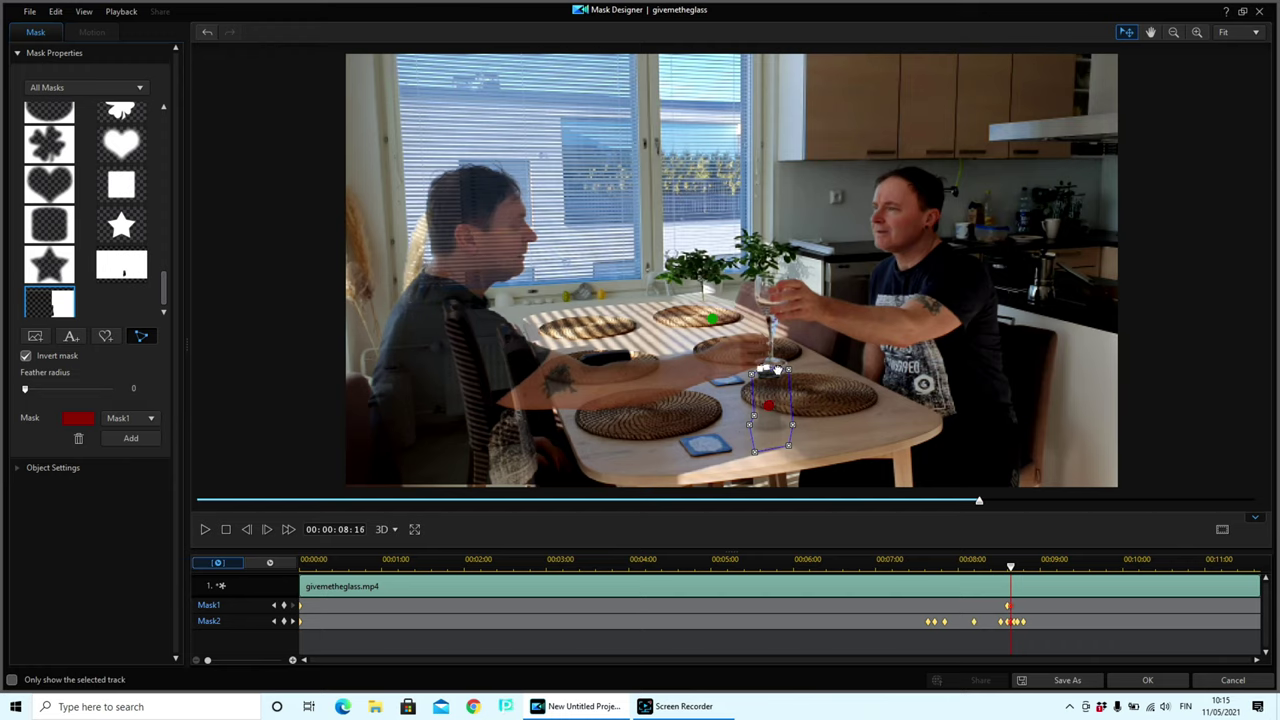
{"action": "left_click", "coordinate": [266, 530]}
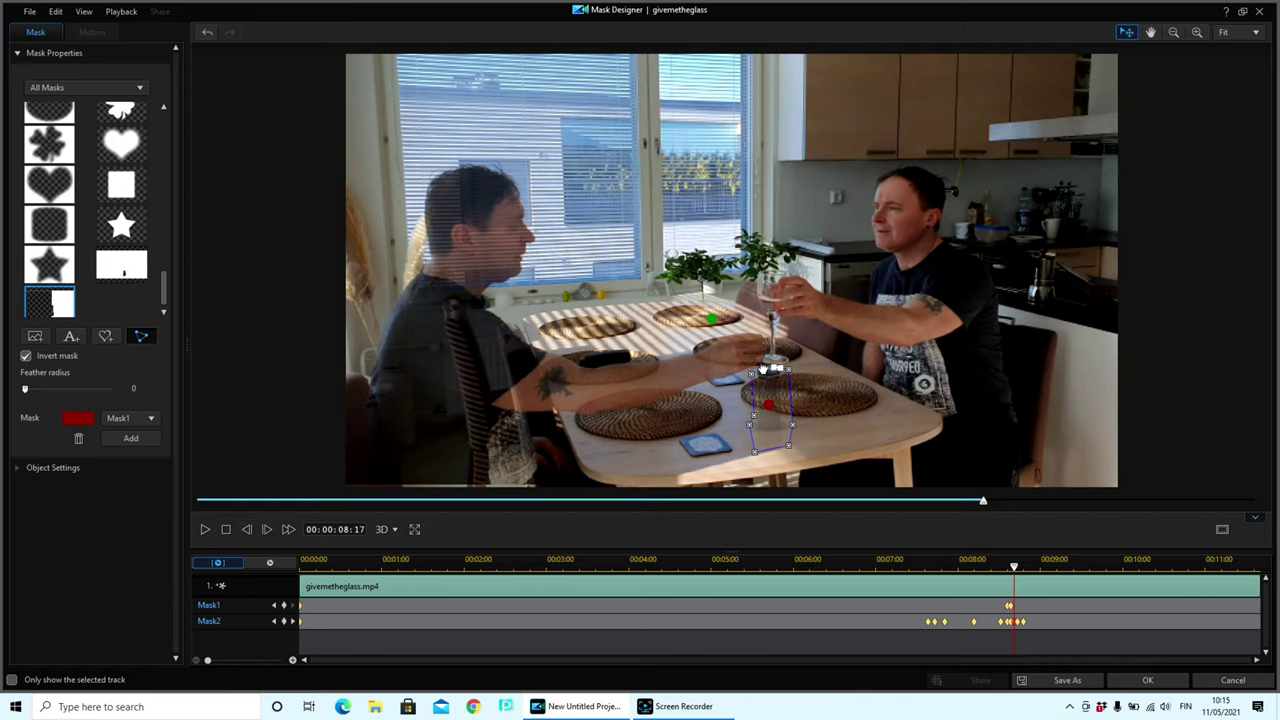
{"action": "left_click", "coordinate": [1148, 680]}
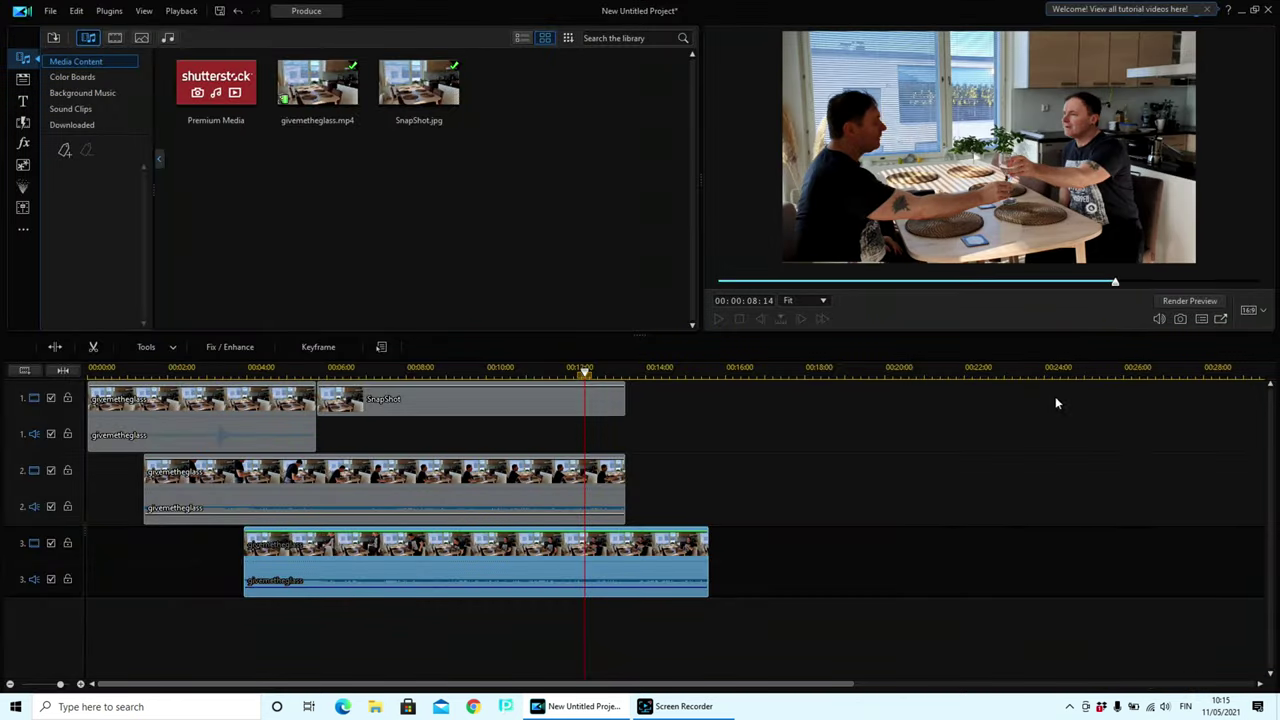
- Review the timeline up to about 00:00:13:10, and open the track 2 clip in Mask Designer at 00:00:12:12
{"action": "left_click", "coordinate": [585, 372]}
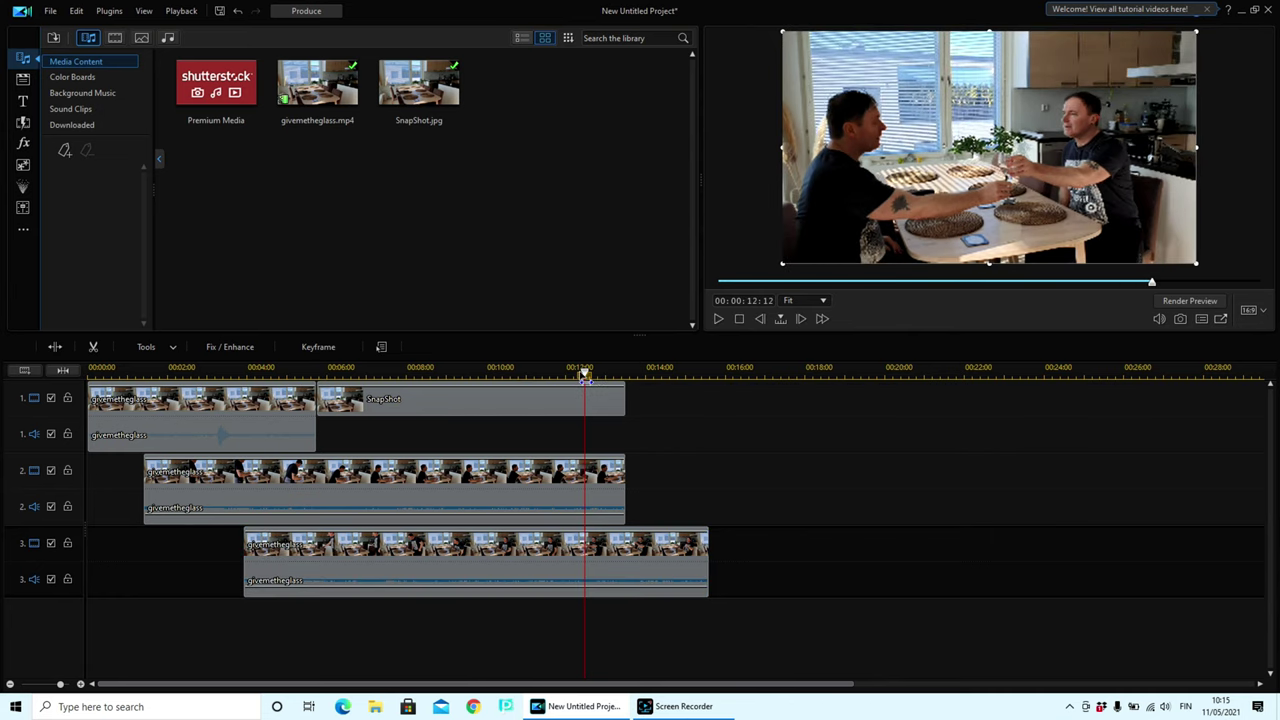
{"action": "left_click_drag", "start_coordinate": [585, 372], "coordinate": [622, 372]}
{"action": "left_click", "coordinate": [1093, 128]}
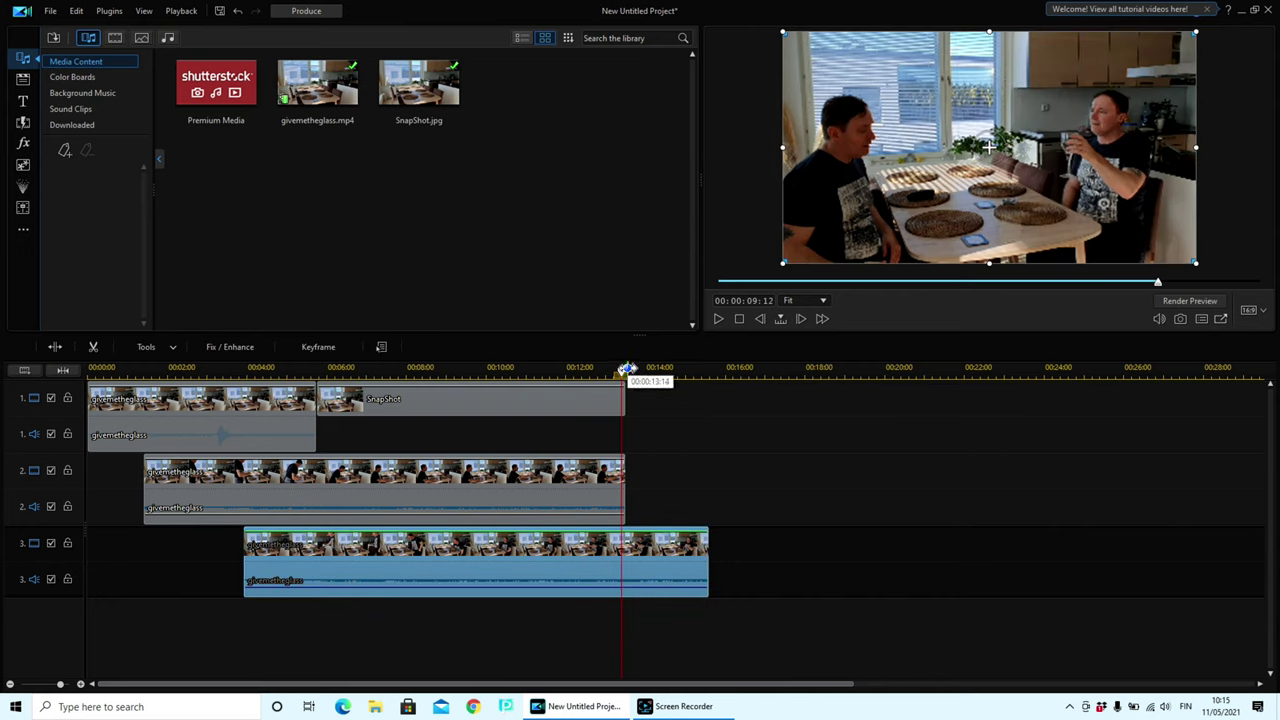
{"action": "left_click_drag", "start_coordinate": [627, 370], "coordinate": [588, 375]}
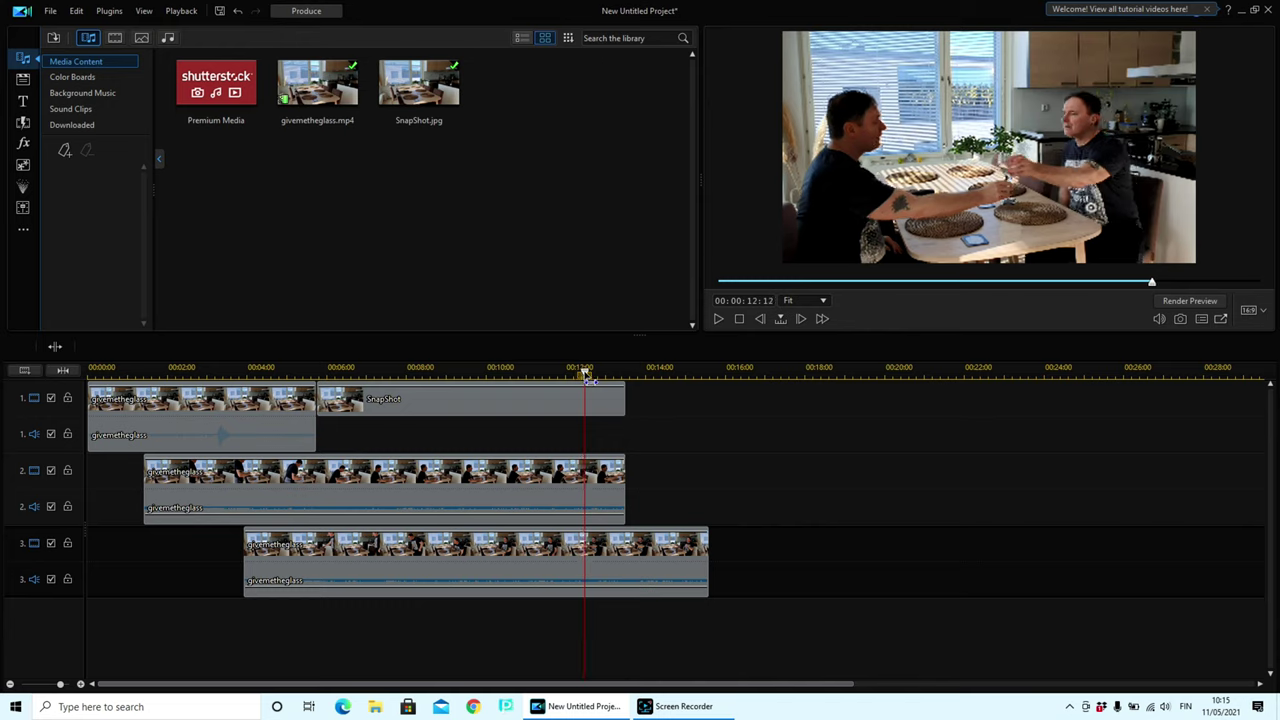
{"action": "left_click", "coordinate": [476, 497]}
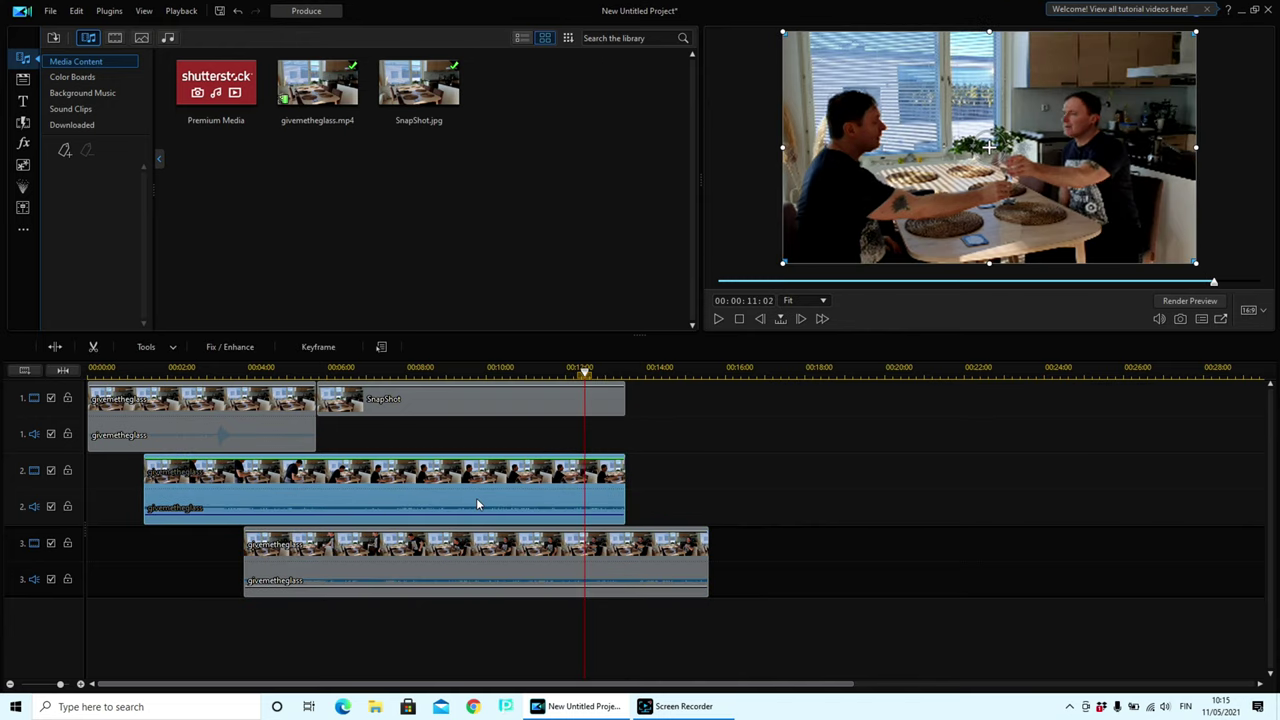
{"action": "left_click", "coordinate": [146, 347]}
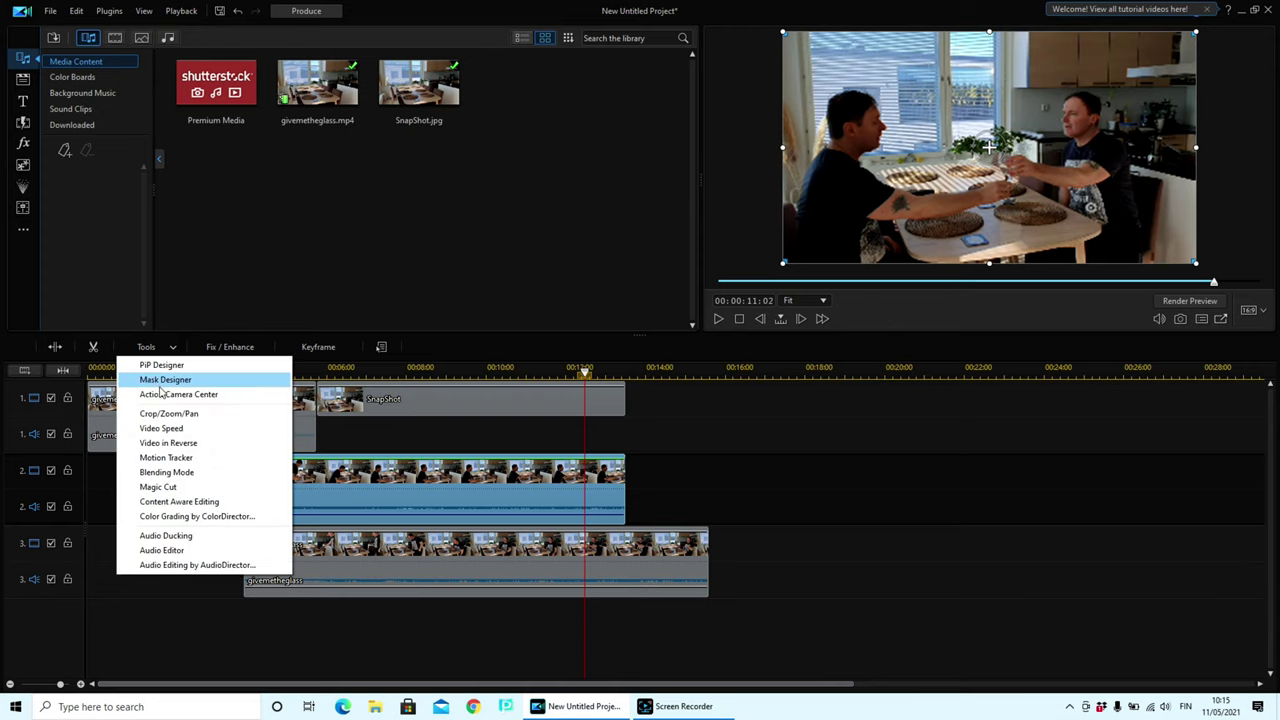
{"action": "left_click", "coordinate": [155, 381]}
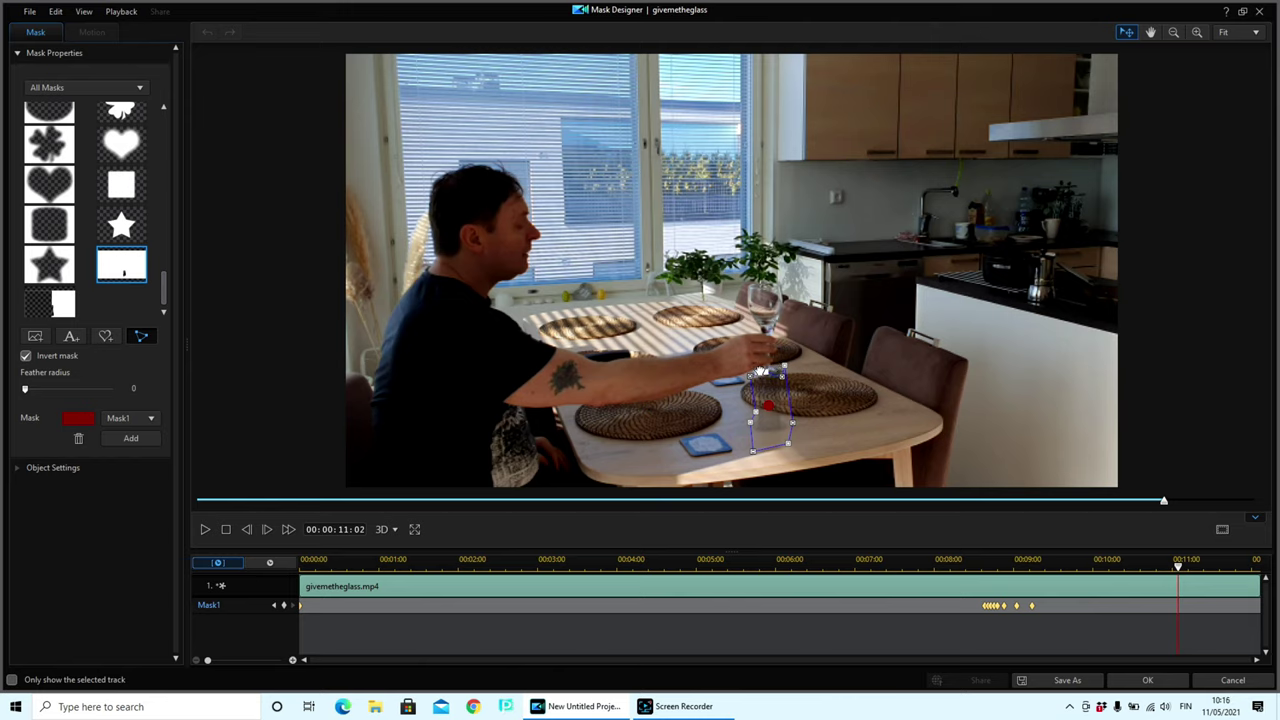
- Reshape the track 2 clip's Mask1 upper edge with keyframes at 00:00:11:02, 00:00:11:03 and 00:00:11:04, and apply the changes
{"action": "left_click_drag", "start_coordinate": [762, 372], "coordinate": [778, 374]}
{"action": "left_click", "coordinate": [267, 530]}
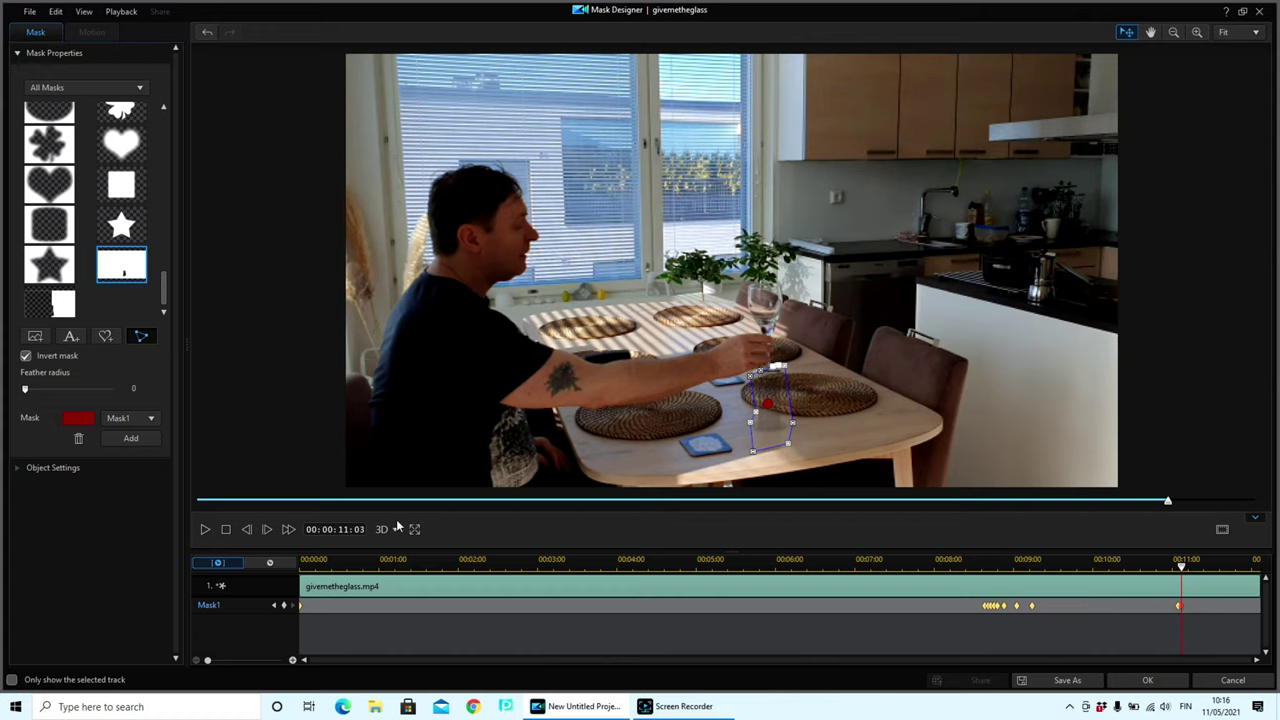
{"action": "left_click", "coordinate": [267, 531]}
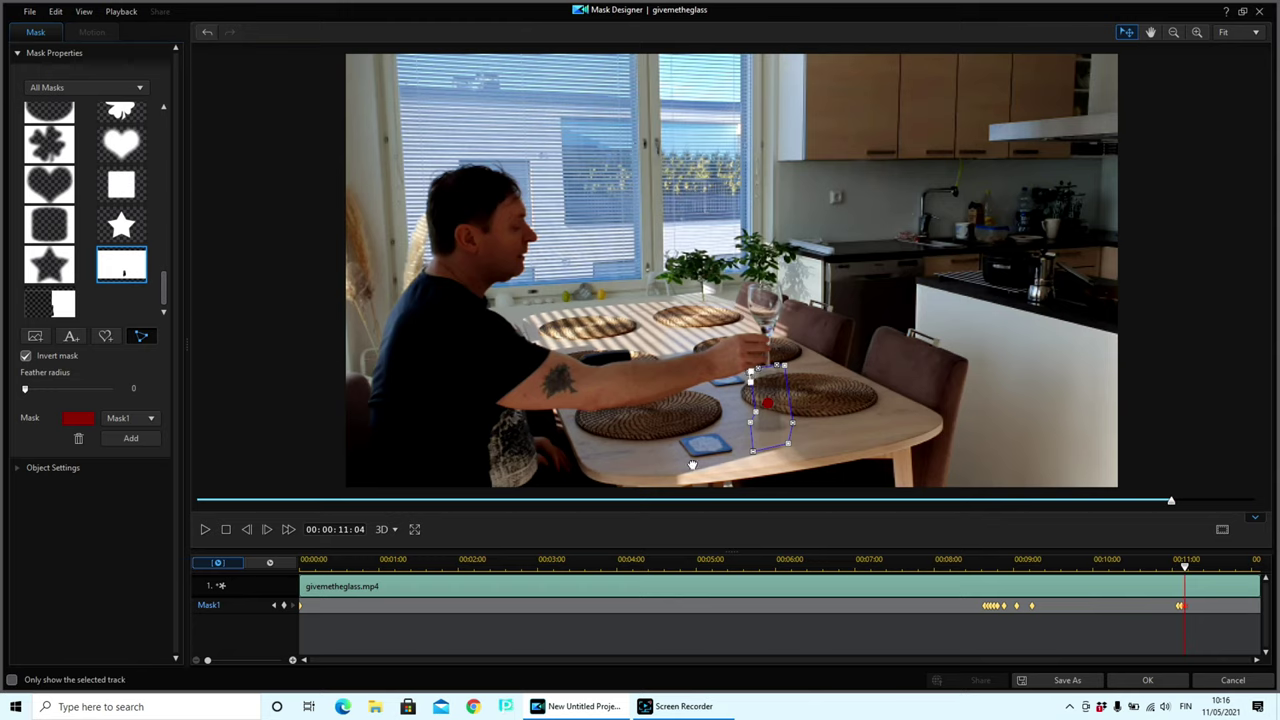
{"action": "left_click", "coordinate": [267, 530]}
{"action": "left_click", "coordinate": [267, 530]}
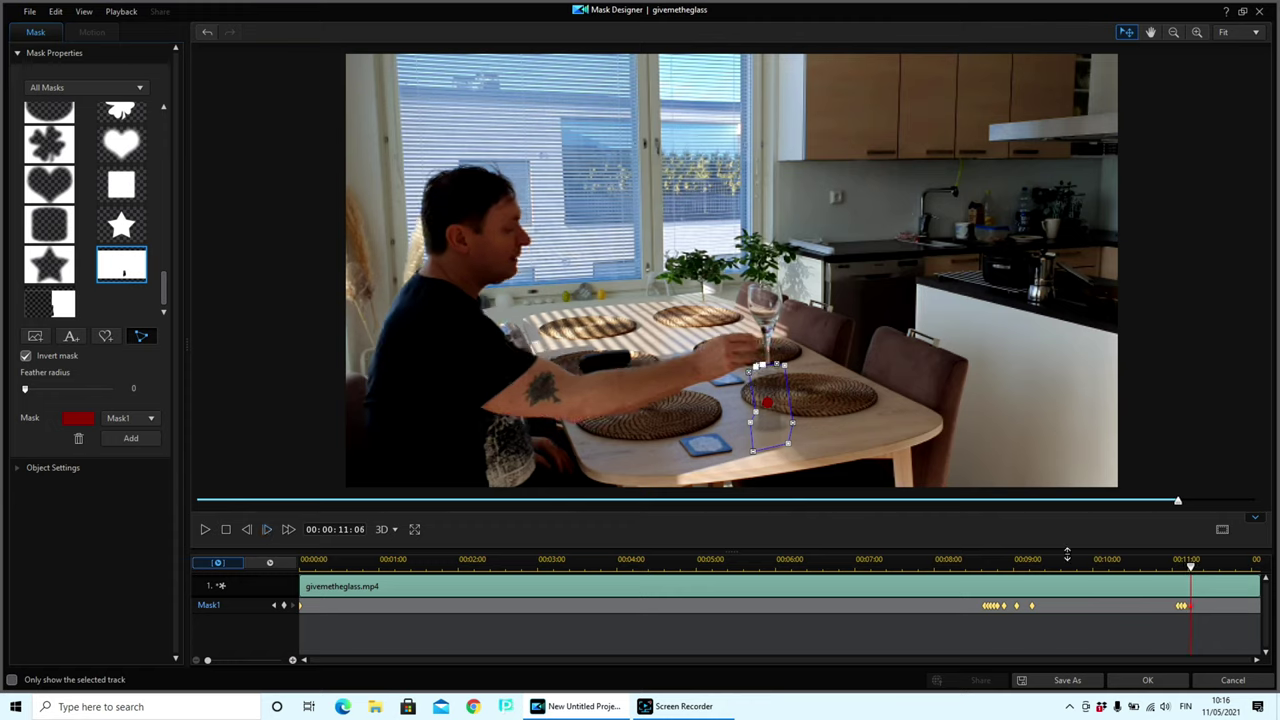
{"action": "left_click", "coordinate": [1147, 680]}
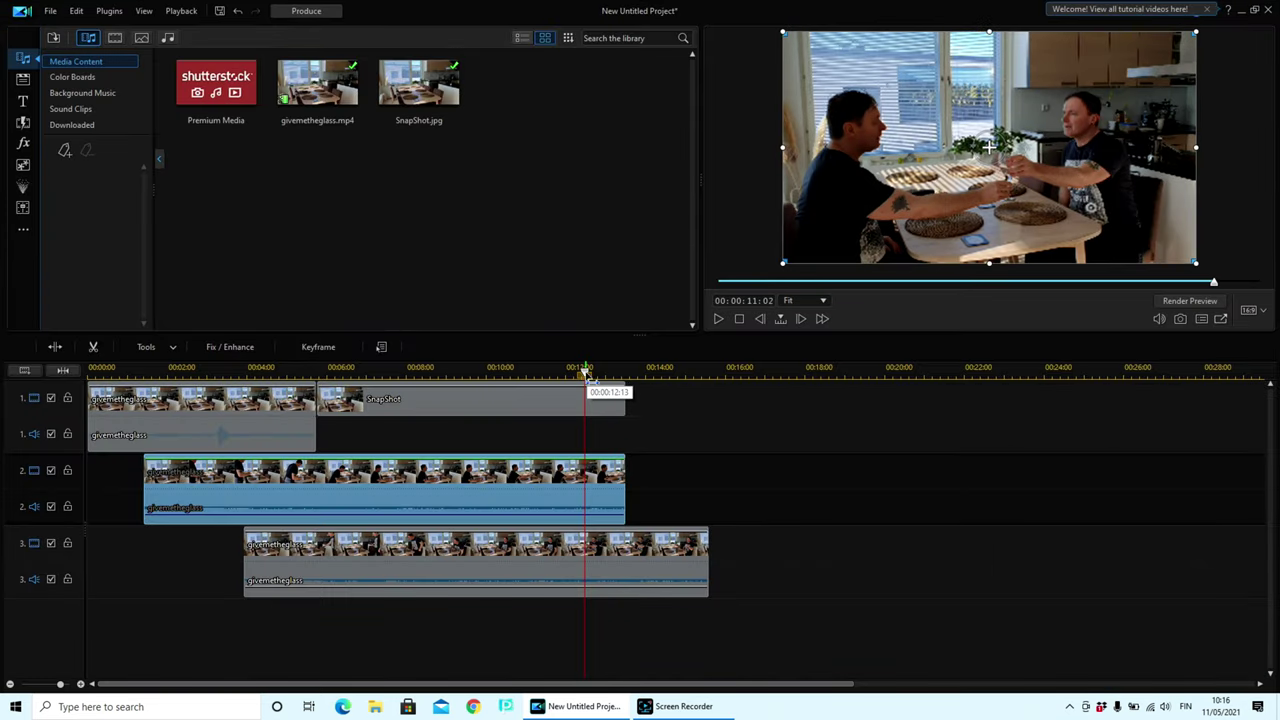
- Review the composite on the timeline from 00:00:09:15 to 00:00:13:12, and select the track 2 clip
{"action": "left_click_drag", "start_coordinate": [585, 372], "coordinate": [469, 373]}
{"action": "left_click", "coordinate": [469, 490]}
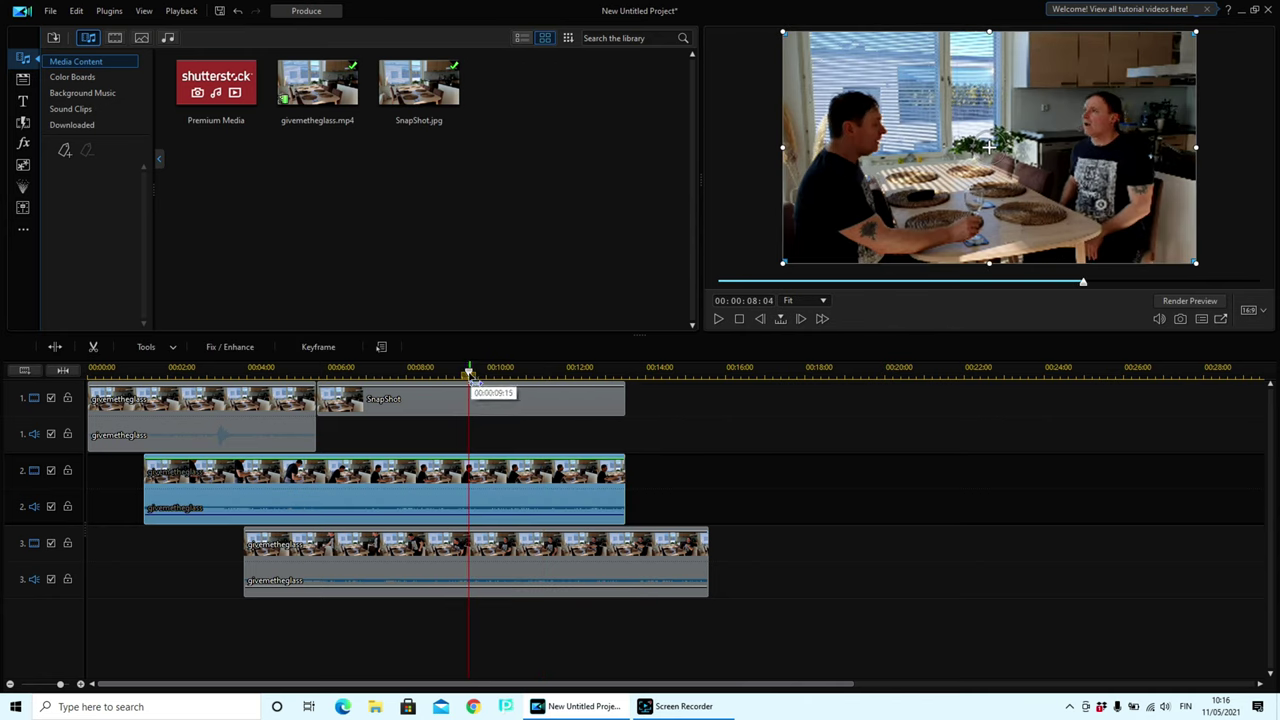
{"action": "left_click_drag", "start_coordinate": [471, 374], "coordinate": [505, 380]}
{"action": "left_click_drag", "start_coordinate": [494, 373], "coordinate": [511, 373]}
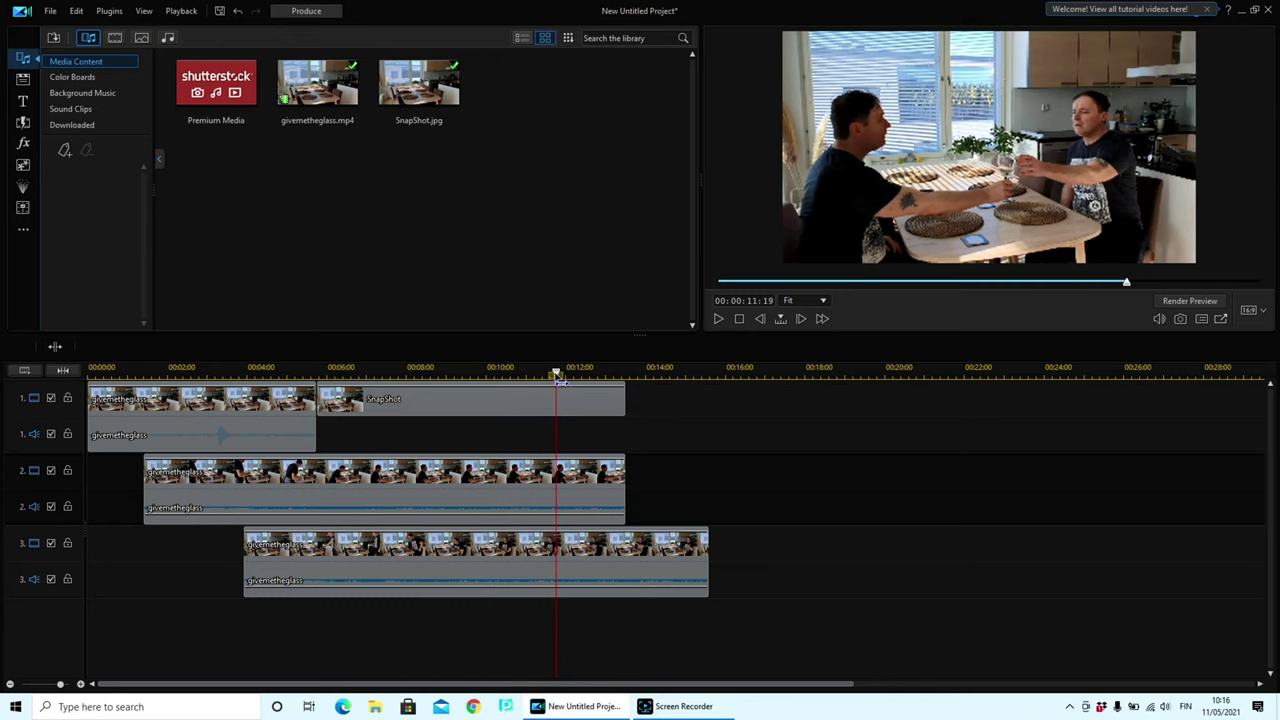
{"action": "left_click_drag", "start_coordinate": [573, 373], "coordinate": [627, 389]}
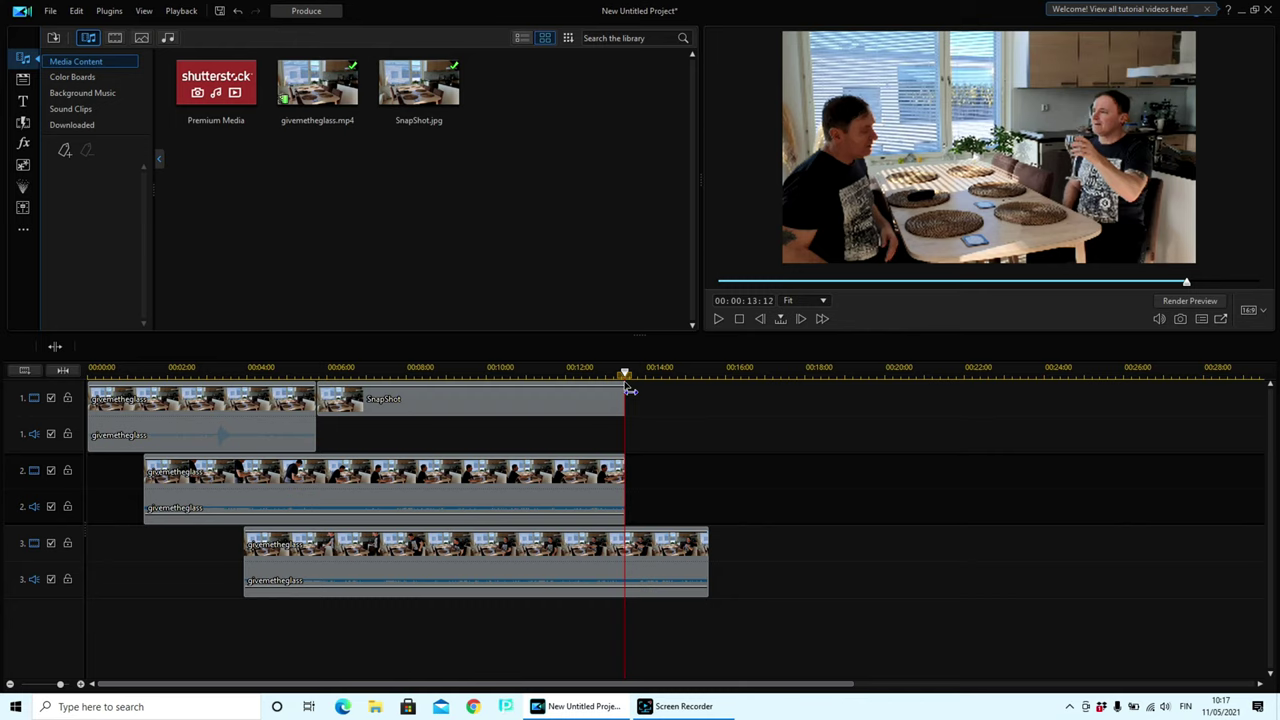
{"action": "left_click", "coordinate": [620, 490]}
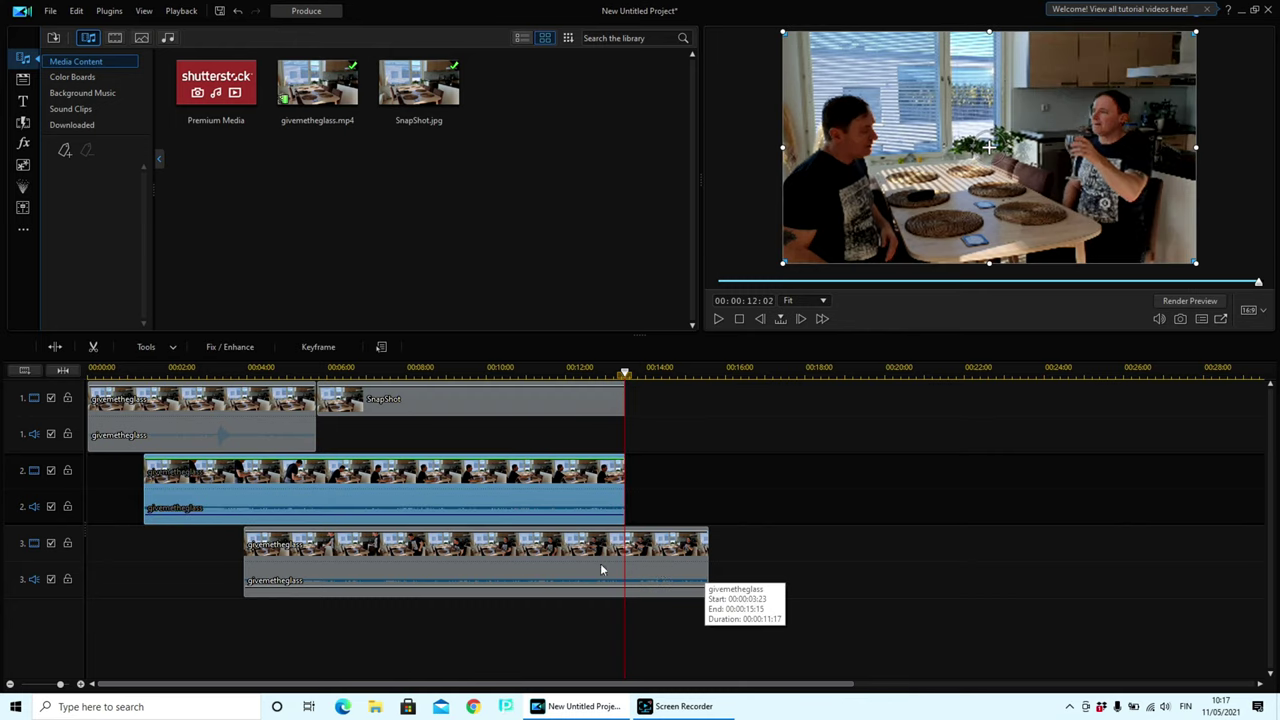